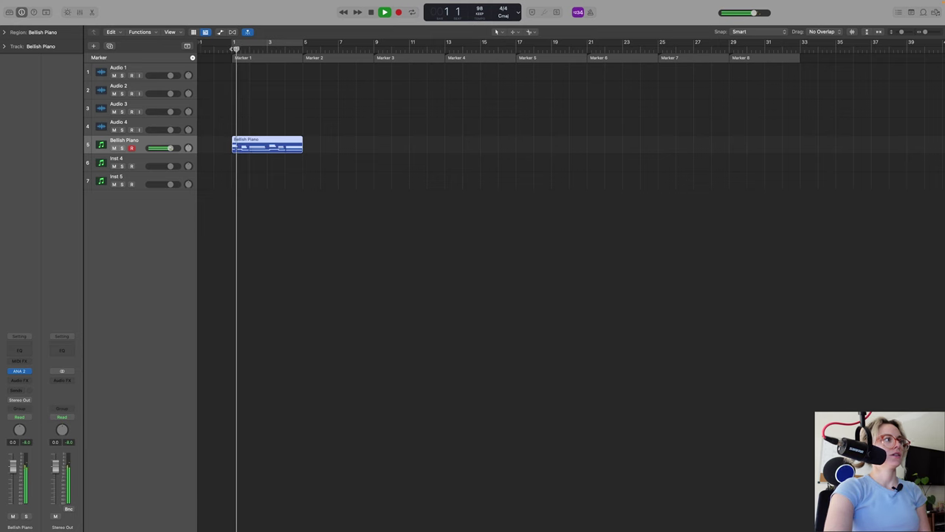
# Open the Bellish Piano region in the piano roll, delete the second A1 bass note in bar 1, and play the result
pyautogui.doubleClick(249, 147)
pyautogui.press('space')
pyautogui.scroll(-2, 414, 406)
pyautogui.hscroll(-3, 390, 466)
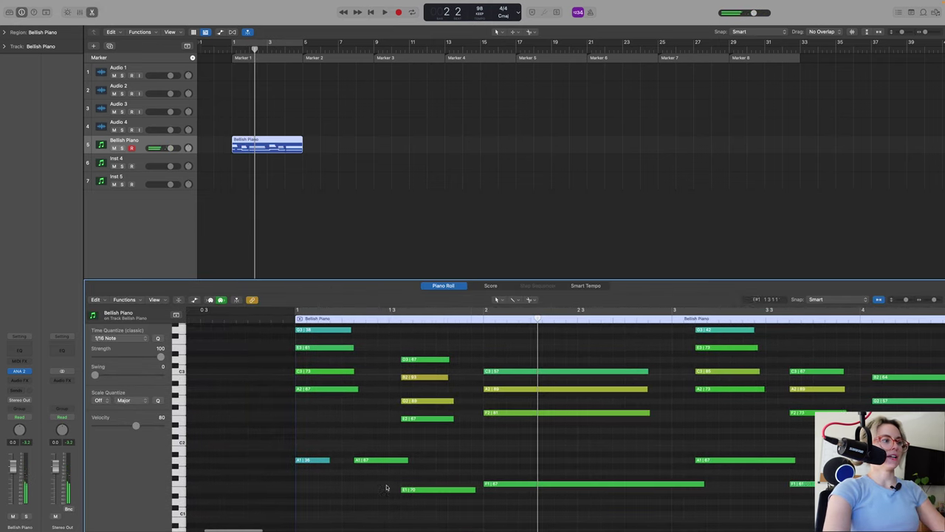
pyautogui.hscroll(-1, 390, 466)
pyautogui.click(389, 459)
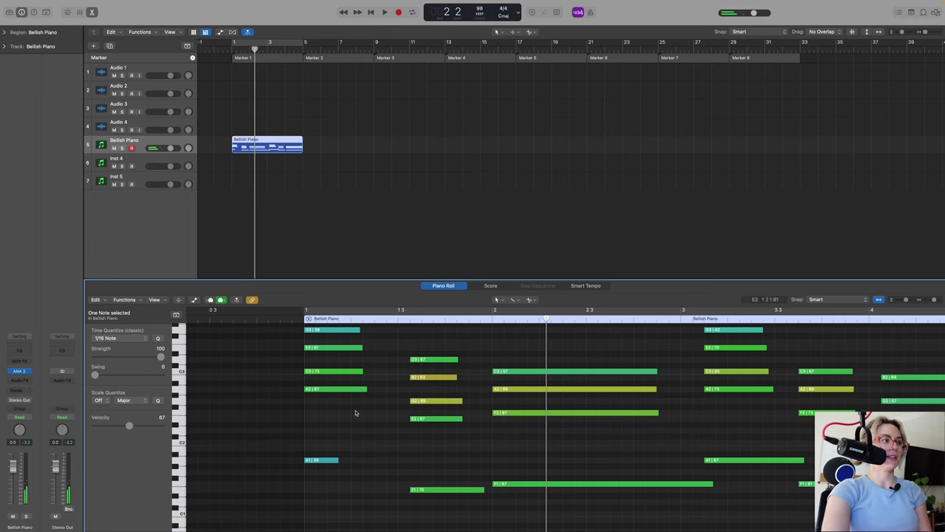
pyautogui.press('Return')
pyautogui.press('space')
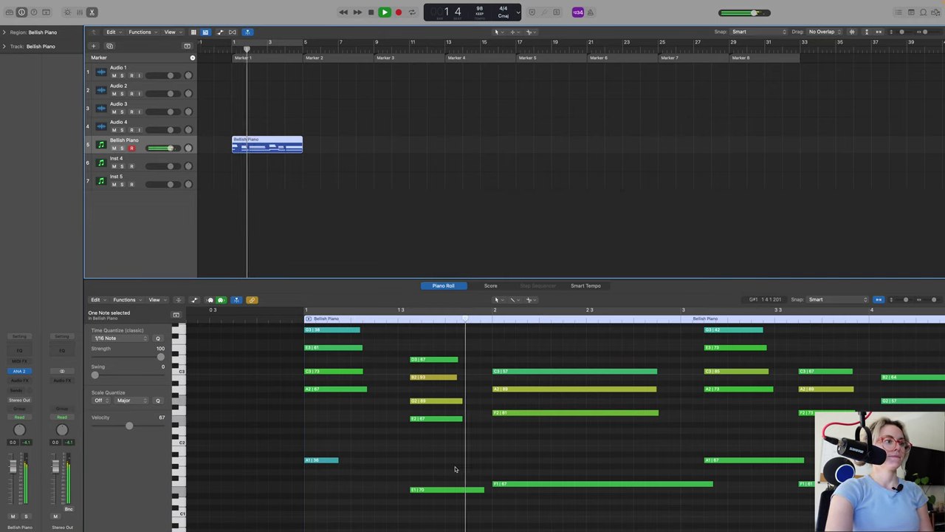
# Move the five-note Em7 chord in bar 1 earlier so it starts on beat 3, and audition the change
pyautogui.press('space')
pyautogui.moveTo(405, 353); pyautogui.dragTo(472, 496)
pyautogui.moveTo(430, 359); pyautogui.dragTo(419, 362)
pyautogui.press('space')
pyautogui.press('space')
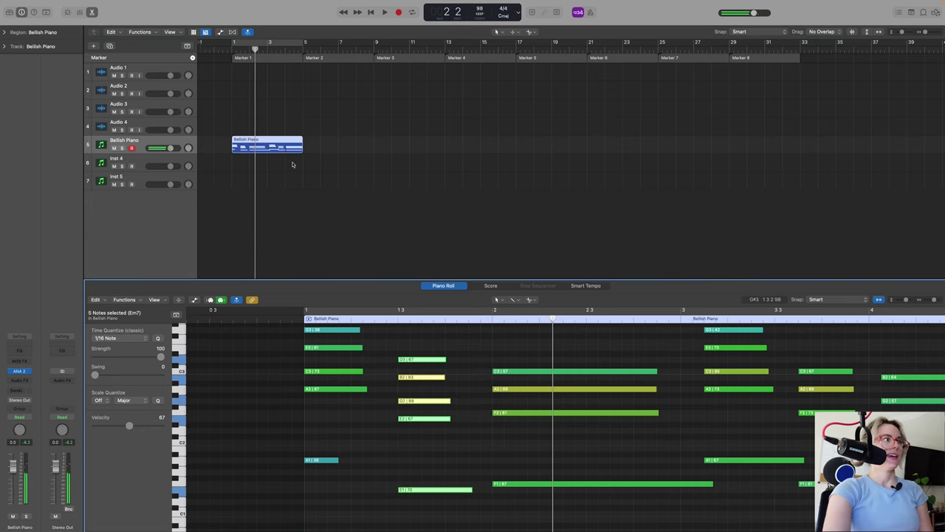
# Set the cycle range to the Bellish Piano region and listen to the loop
pyautogui.press('super+u')
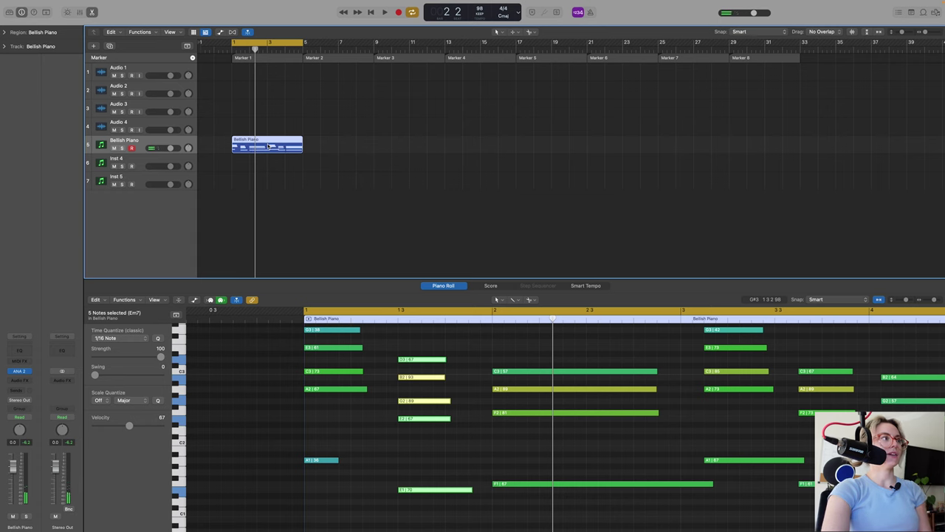
pyautogui.press('space')
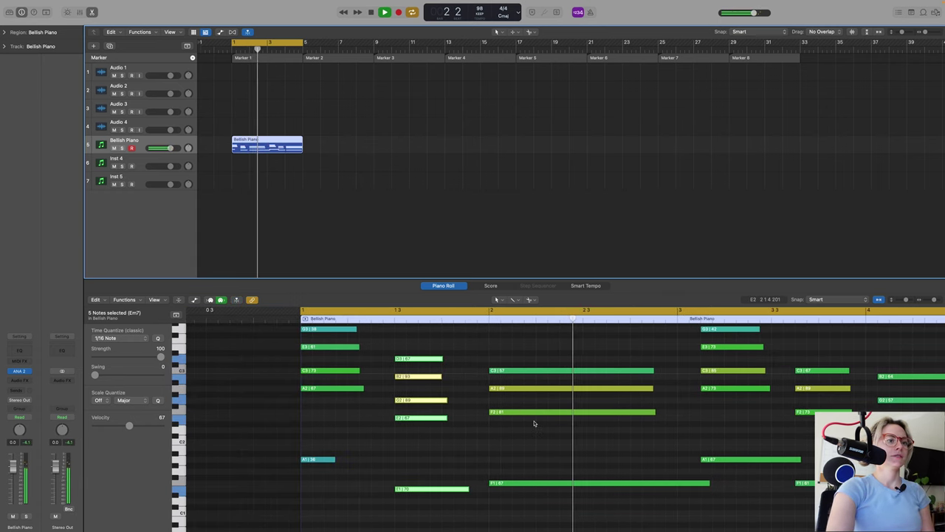
pyautogui.scroll(3, 534, 421)
pyautogui.press('space')
# Move the five-note Am7 chord near bar 3 earlier so it starts exactly on the bar line, and play it back
pyautogui.scroll(-2, 620, 405)
pyautogui.moveTo(757, 500); pyautogui.dragTo(739, 336)
pyautogui.moveTo(723, 345); pyautogui.dragTo(703, 345)
pyautogui.hscroll(3, 704, 345)
pyautogui.press('space')
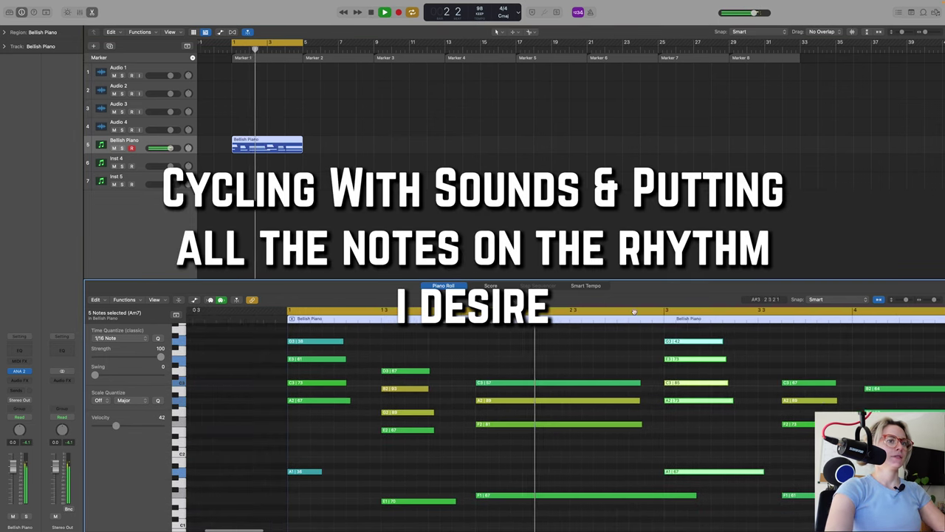
# Move the second chord of bar 3 onto beat 3 and raise it two semitones to G1, G2, B2 and D3
pyautogui.press('super+Left')
pyautogui.hscroll(2, 700, 405)
pyautogui.press('space')
pyautogui.moveTo(515, 370); pyautogui.dragTo(561, 502)
pyautogui.moveTo(533, 391); pyautogui.dragTo(528, 374)
pyautogui.click(616, 511)
pyautogui.press('space')
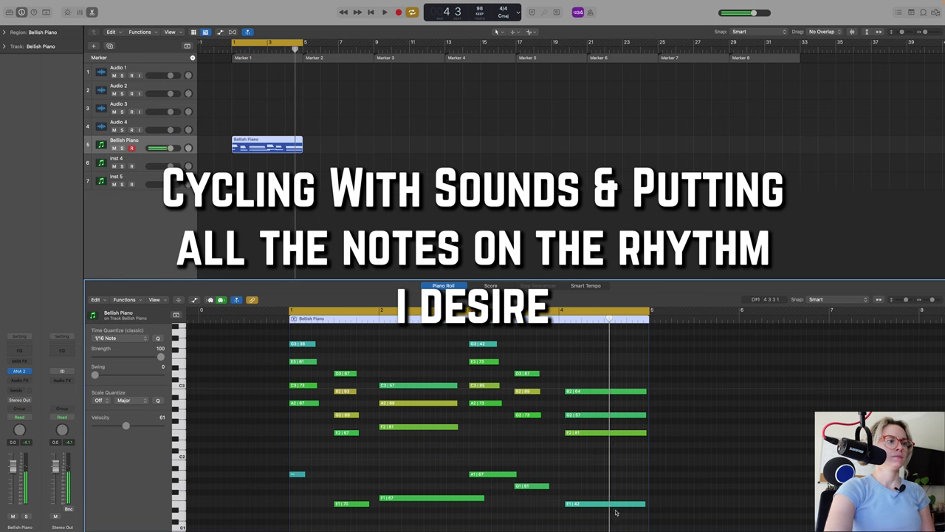
# In the bar 4 chord, move the second half of the B2 note up to D3 and of the G2 note up to A2
pyautogui.moveTo(615, 395); pyautogui.dragTo(615, 378)
pyautogui.press('super+Left')
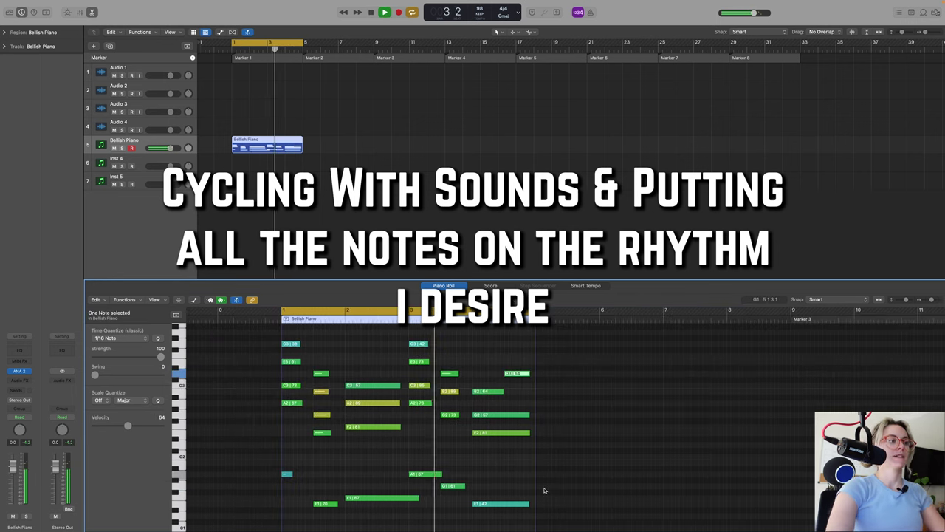
pyautogui.moveTo(508, 416); pyautogui.dragTo(508, 404)
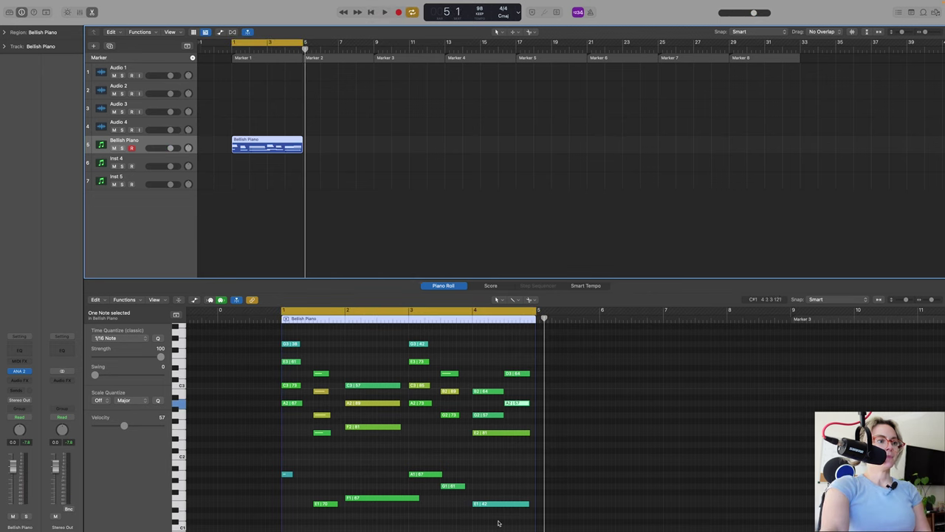
# Apply force legato to all the Bellish Piano notes, keeping the overlapping chord notes
pyautogui.moveTo(506, 525); pyautogui.dragTo(290, 345)
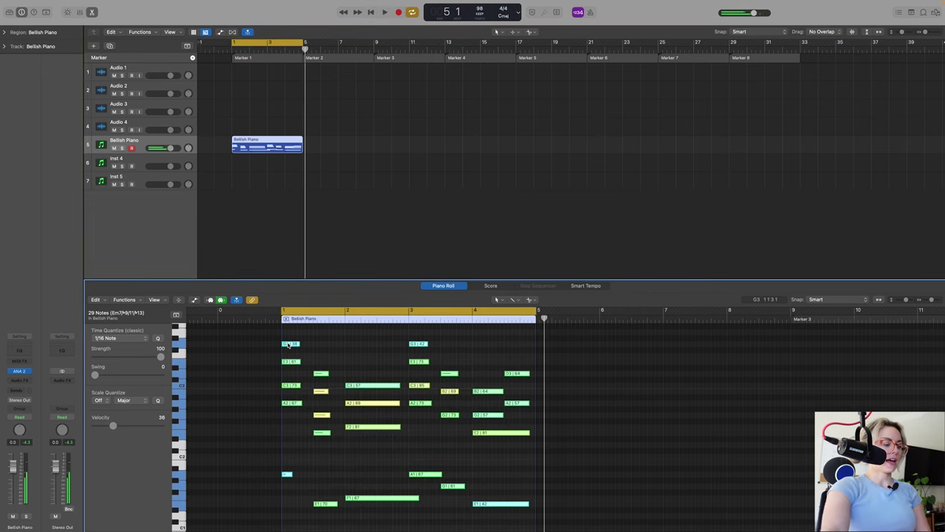
pyautogui.hotkey('shift', 'o')
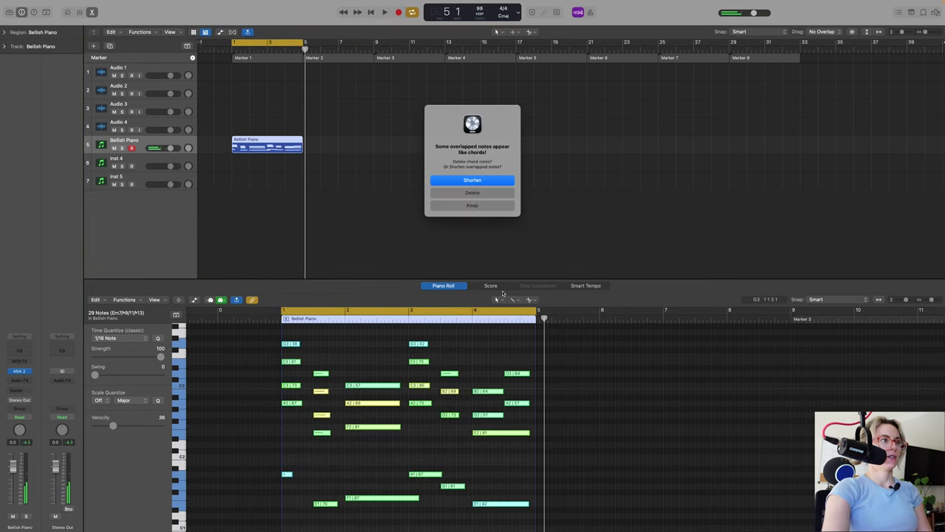
pyautogui.click(502, 206)
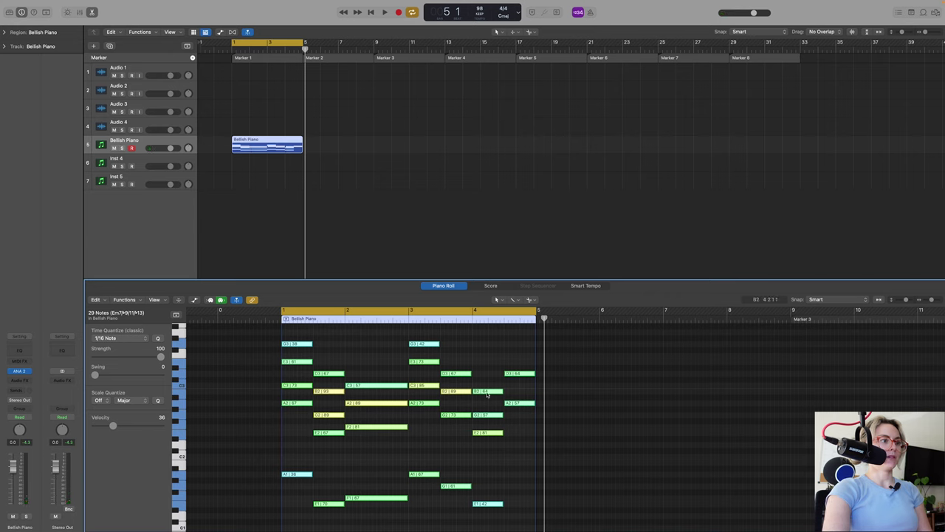
# Lengthen the G2, E2 and E1 notes in bar 4 to the end of the region and play the loop
pyautogui.click(514, 465)
pyautogui.moveTo(504, 417); pyautogui.dragTo(535, 416)
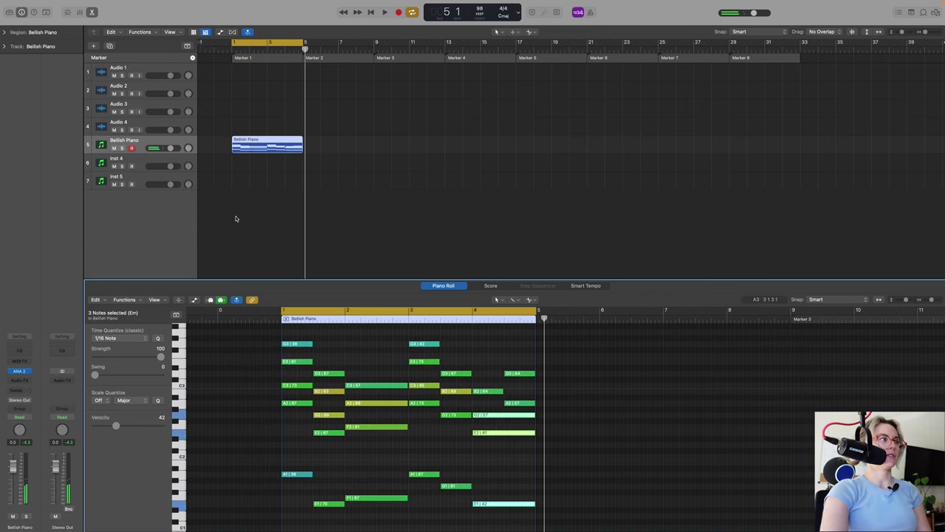
pyautogui.press('space')
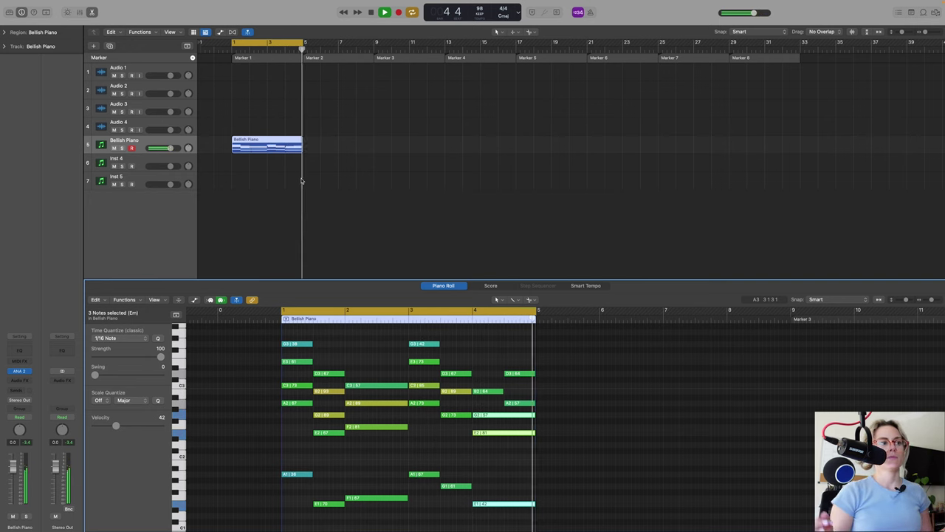
pyautogui.press('space')
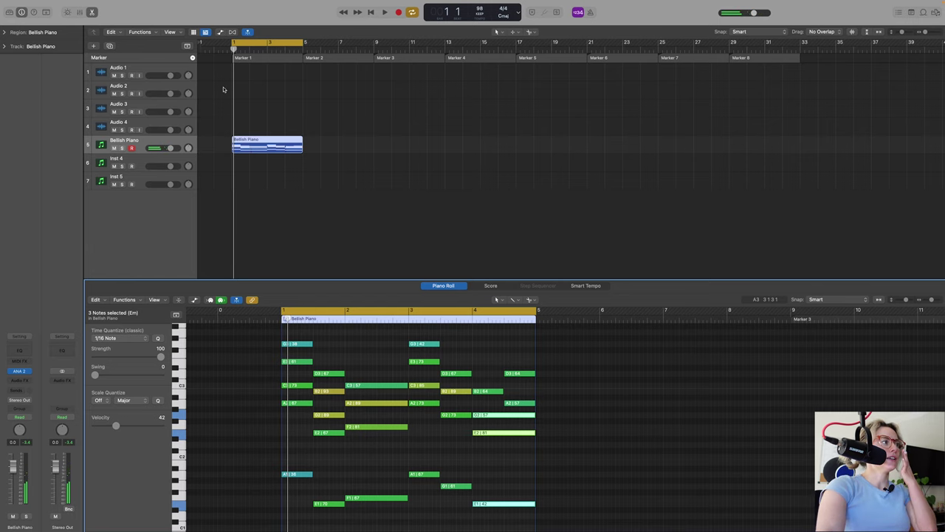
# Load the "moog bass" performance from the favs channel strip settings onto the Inst 4 track
pyautogui.click(164, 160)
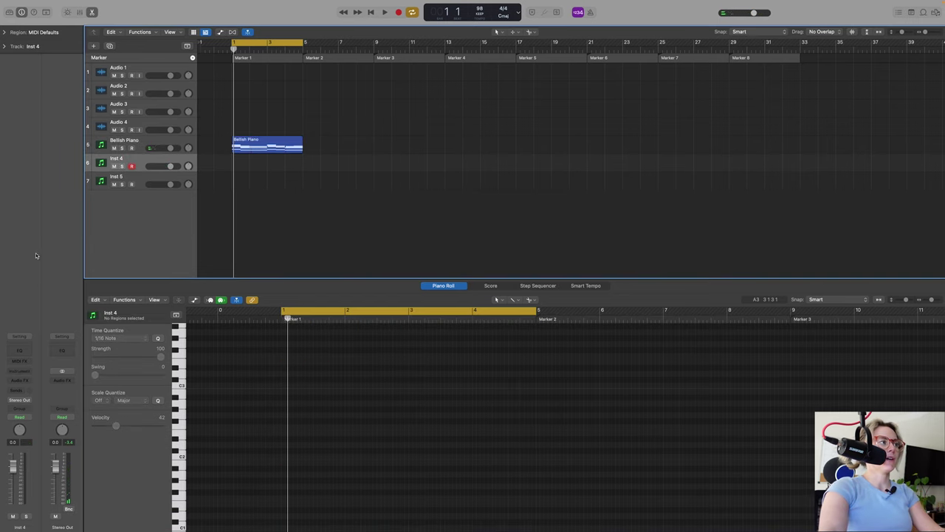
pyautogui.click(28, 339)
pyautogui.moveTo(44, 482)
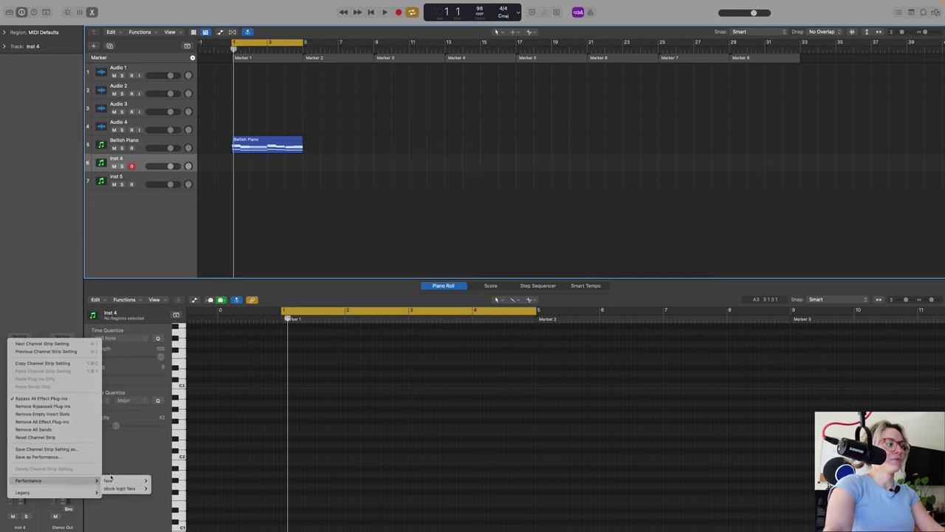
pyautogui.moveTo(126, 492)
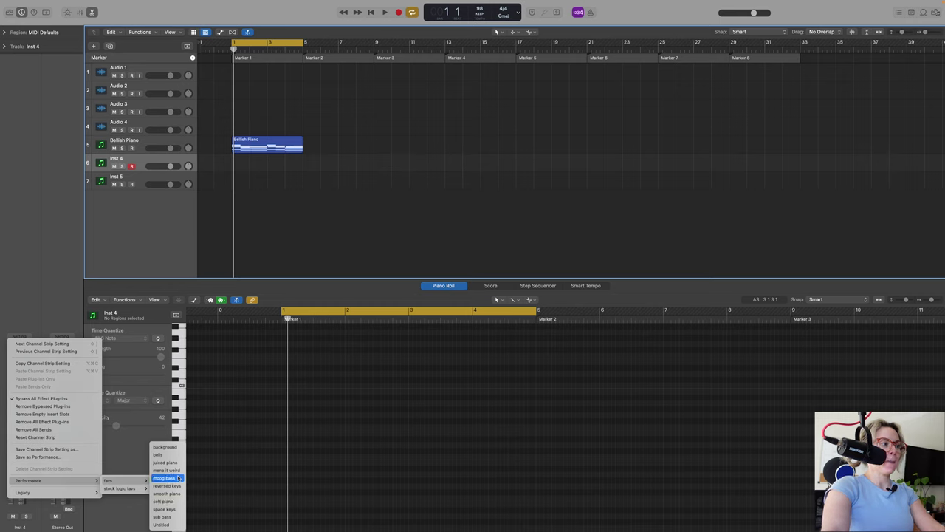
pyautogui.click(167, 479)
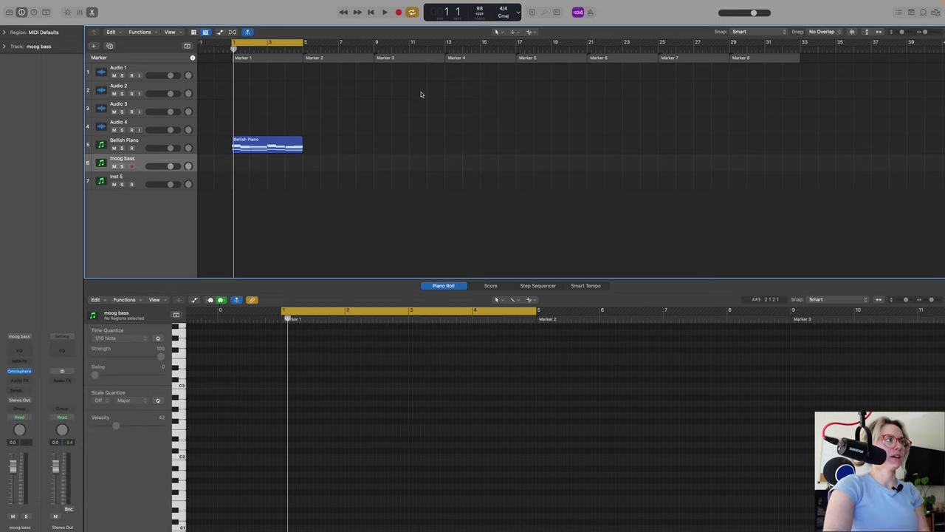
# Play the piano loop while trying out bass notes on the moog bass track
pyautogui.press('space')
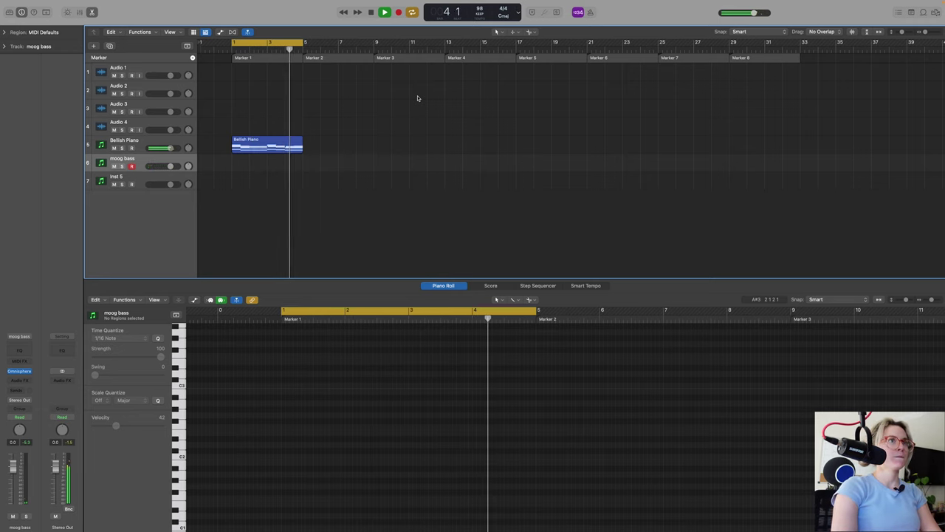
pyautogui.moveTo(816, 3)
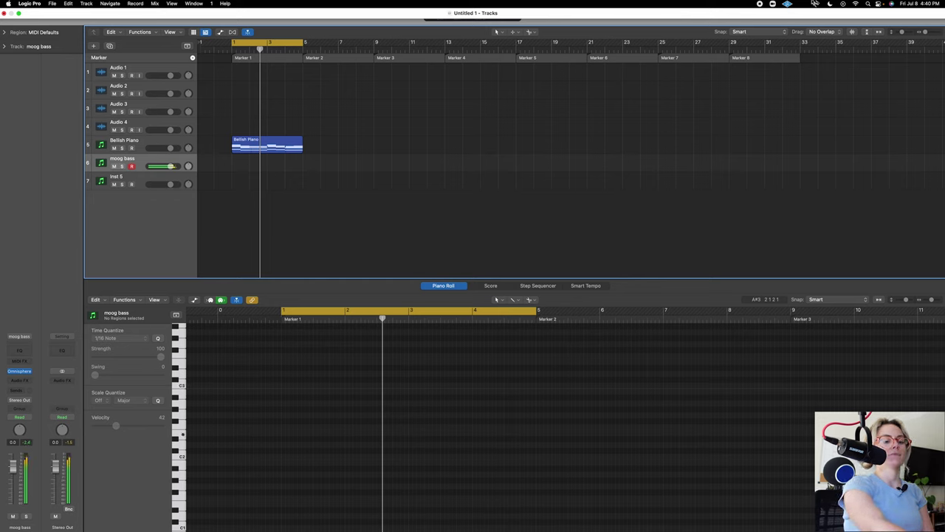
pyautogui.press('space')
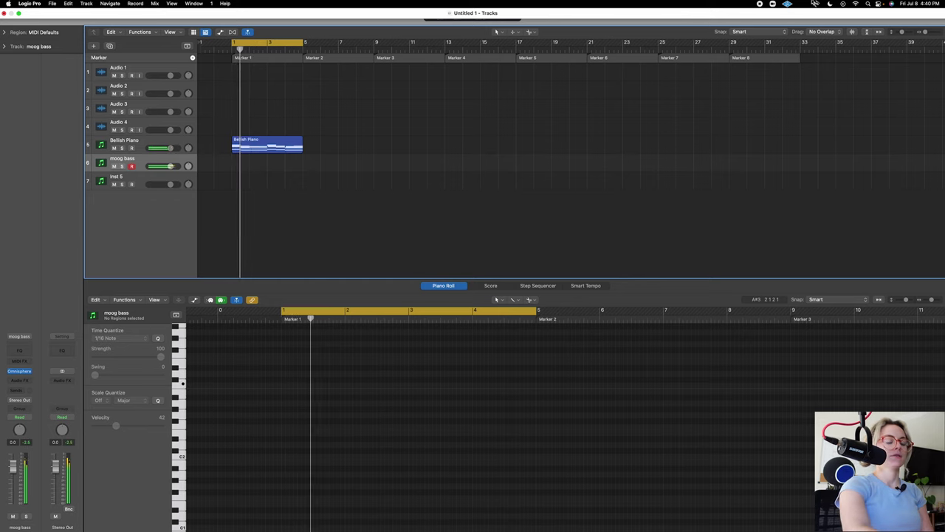
pyautogui.press('Return')
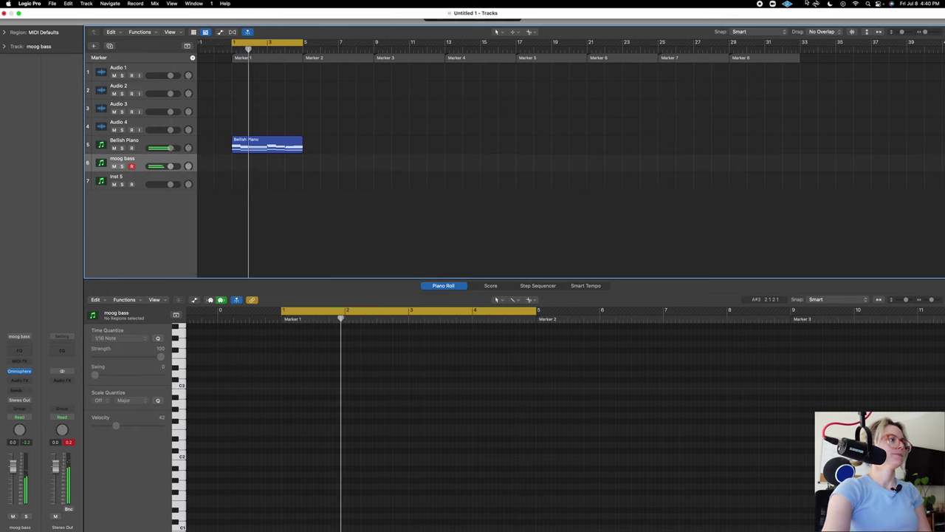
# Copy the six lowest notes of the Bellish Piano region to the moog bass track at bar 1, and play both
pyautogui.click(262, 151)
pyautogui.scroll(-1, 413, 384)
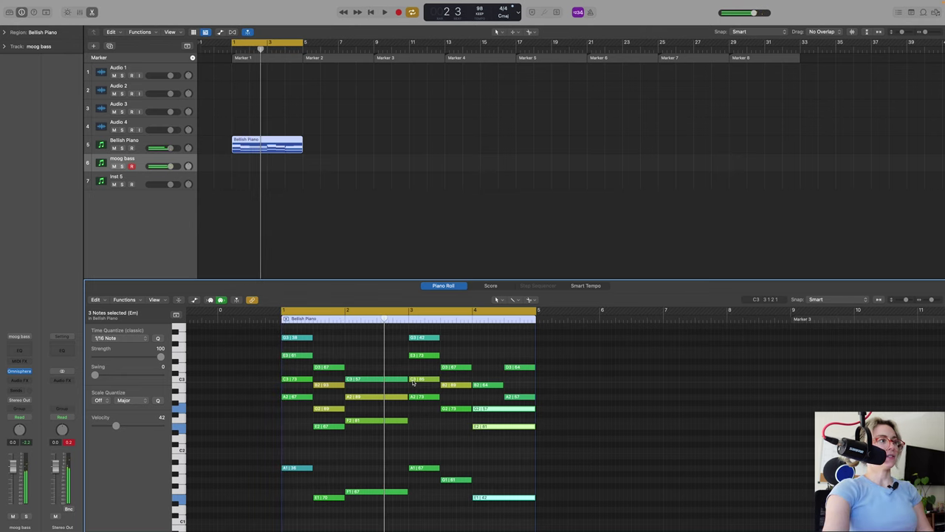
pyautogui.click(303, 338)
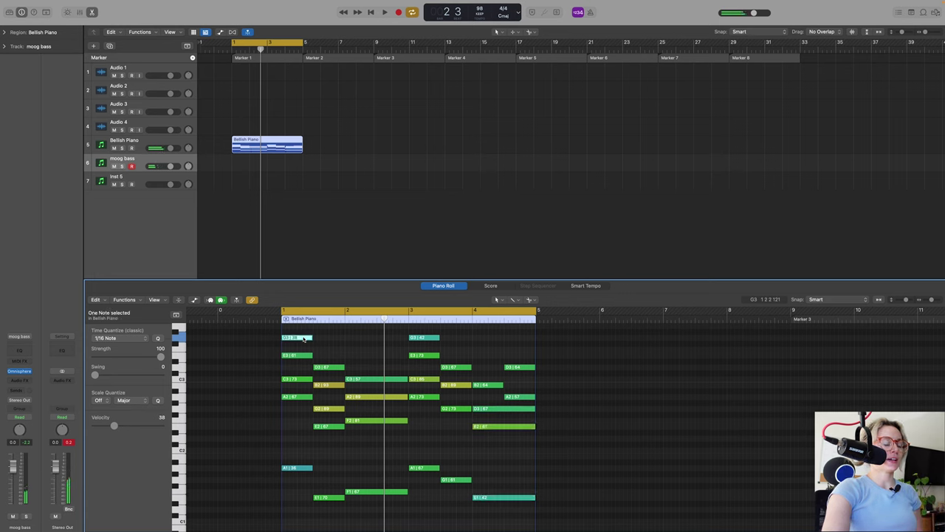
pyautogui.hotkey('shift', 'Down')
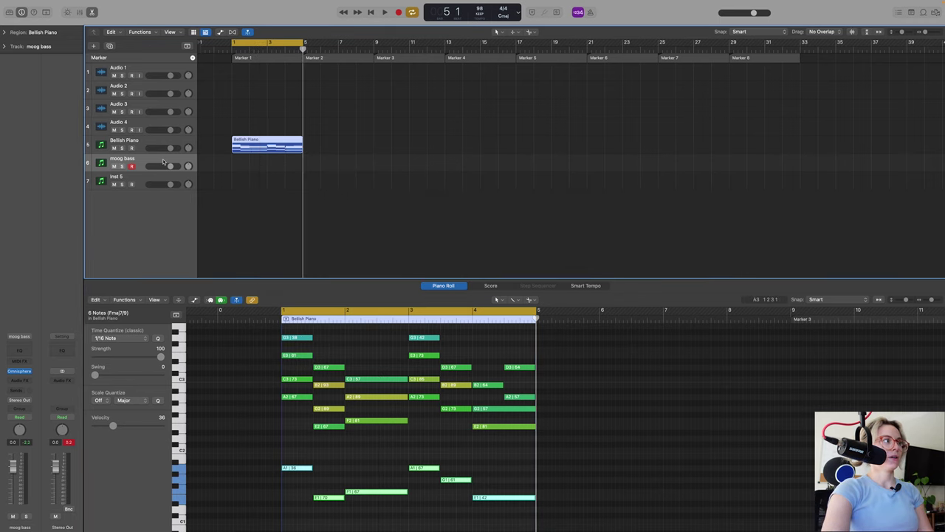
pyautogui.click(247, 94)
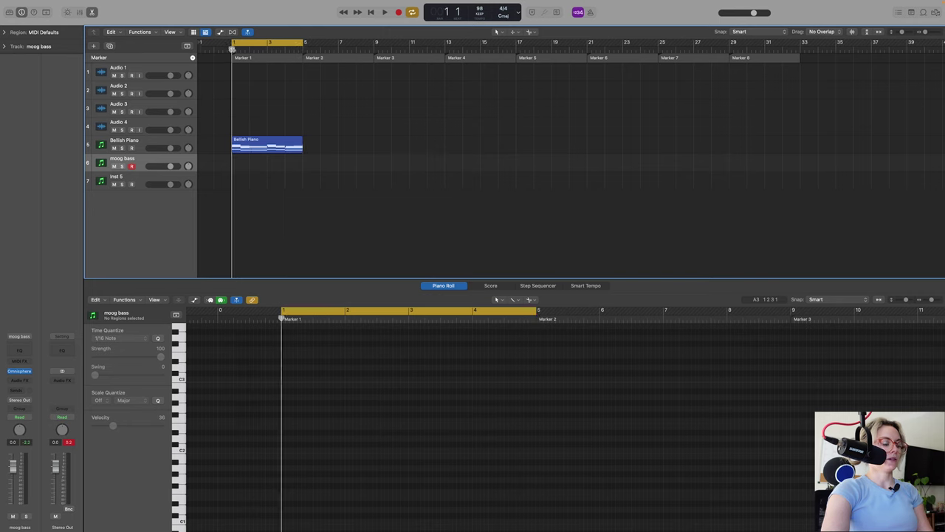
pyautogui.press('super+z')
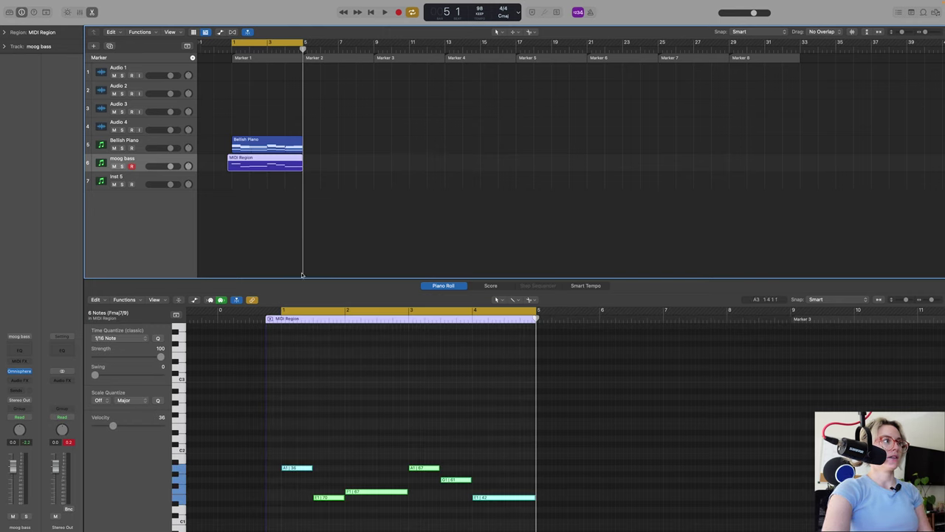
pyautogui.press('space')
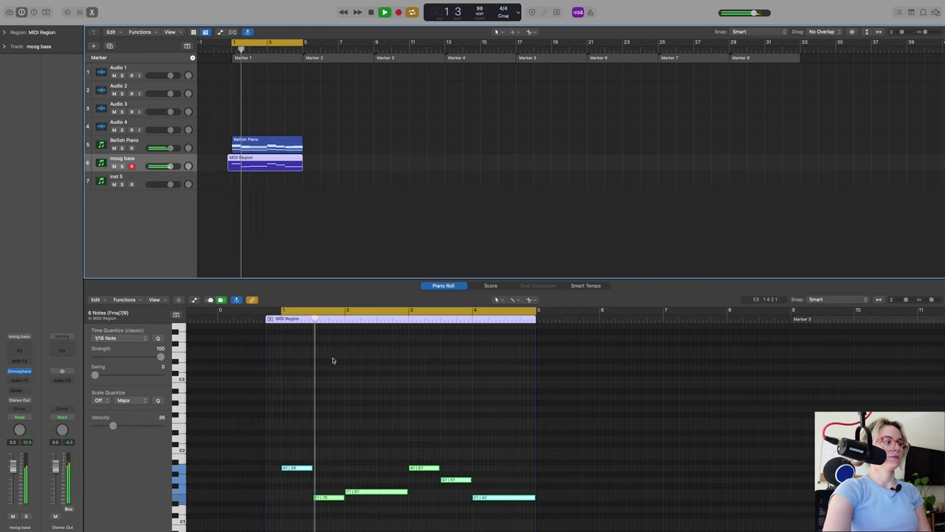
# Raise all six moog bass notes by one octave and lower their velocities together, with the first note at 16
pyautogui.moveTo(496, 521); pyautogui.dragTo(300, 446)
pyautogui.hotkey('shift', 'alt', 'Up')
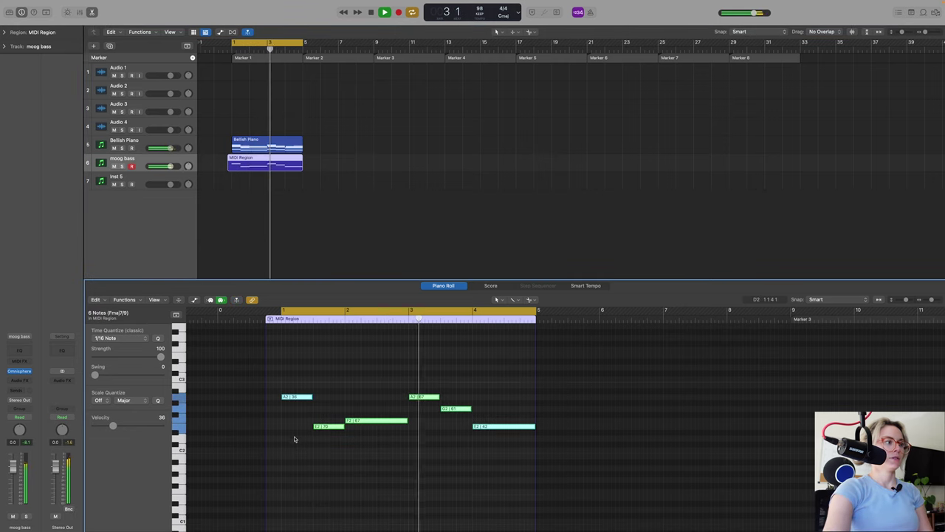
pyautogui.click(486, 408)
pyautogui.moveTo(486, 408); pyautogui.dragTo(285, 362)
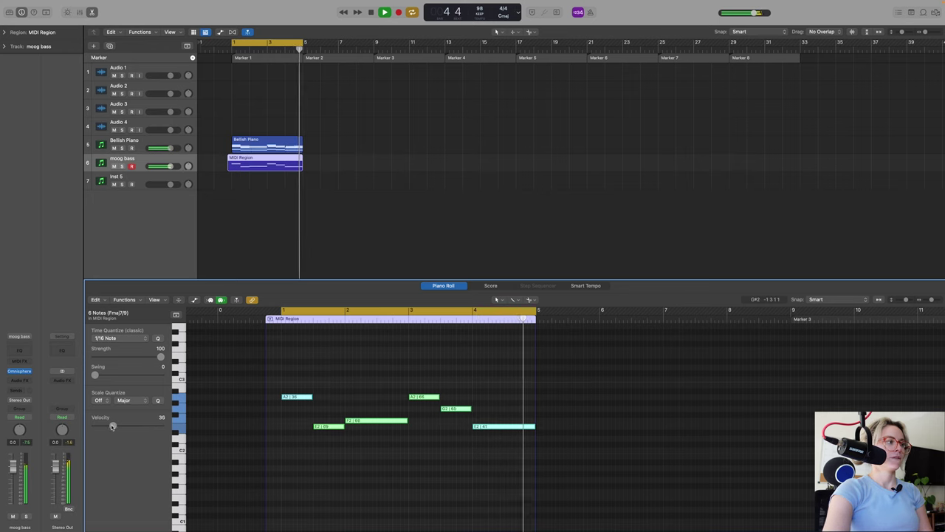
pyautogui.moveTo(113, 425); pyautogui.dragTo(103, 426)
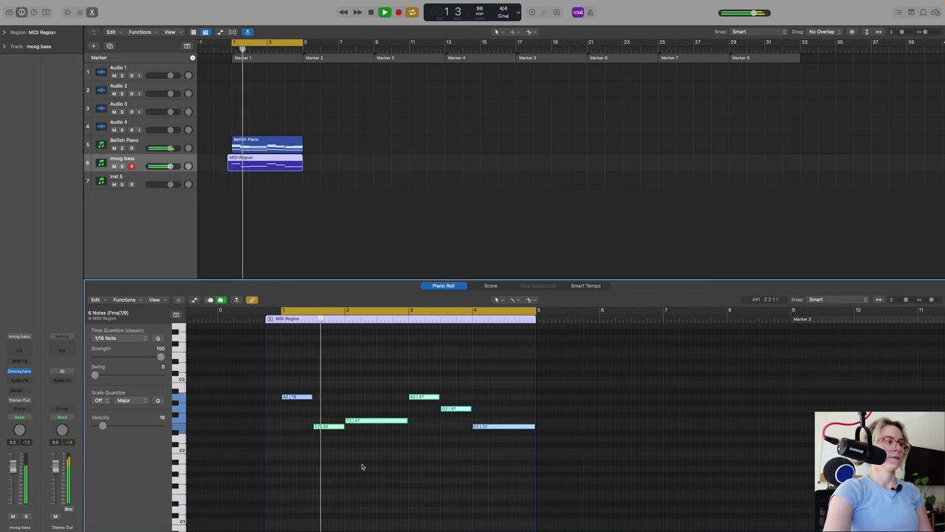
pyautogui.click(340, 466)
pyautogui.press('space')
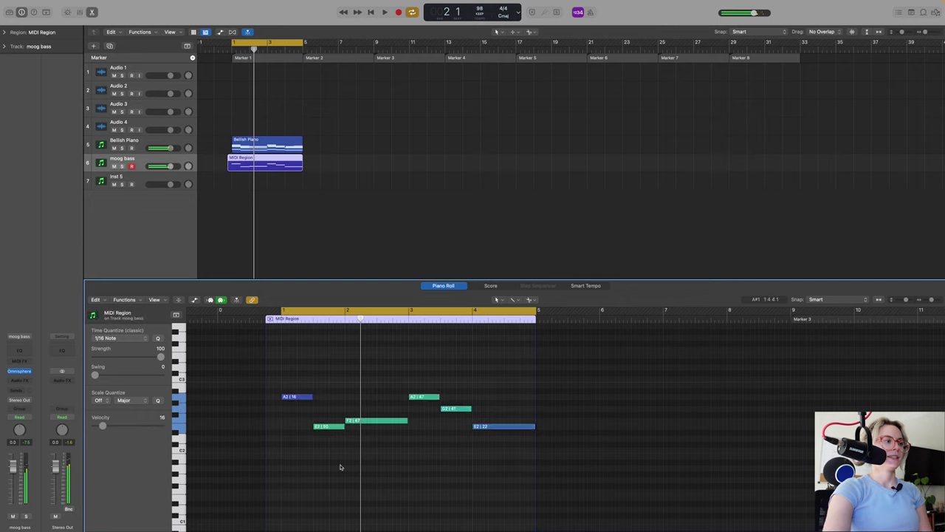
# Try the second half of the first moog bass note at F2 and at G2 while playing the loop
pyautogui.moveTo(301, 401); pyautogui.dragTo(301, 422)
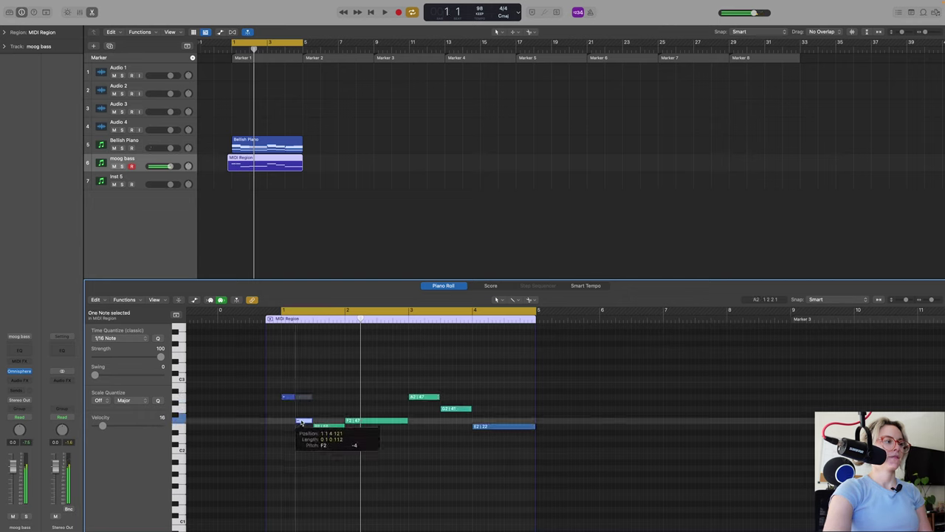
pyautogui.press('space')
pyautogui.press('space')
pyautogui.moveTo(302, 422); pyautogui.dragTo(304, 409)
pyautogui.press('space')
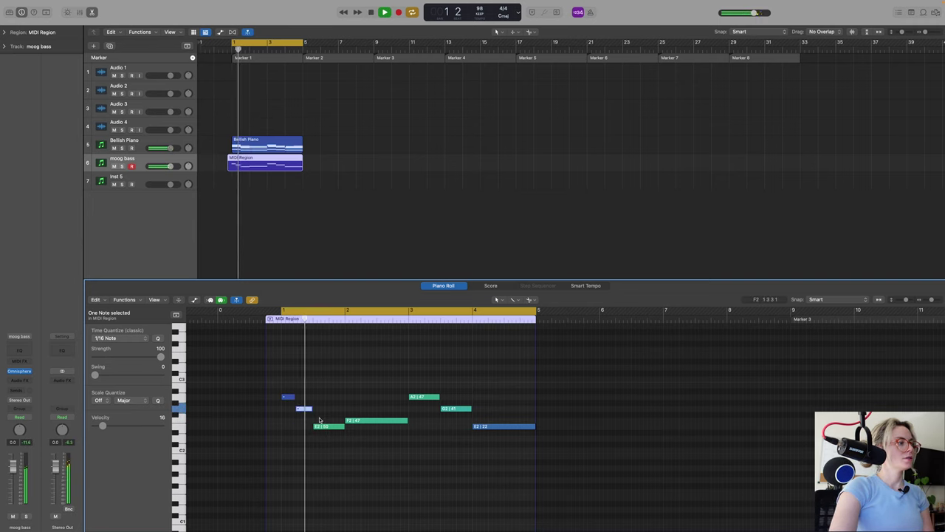
pyautogui.press('z')
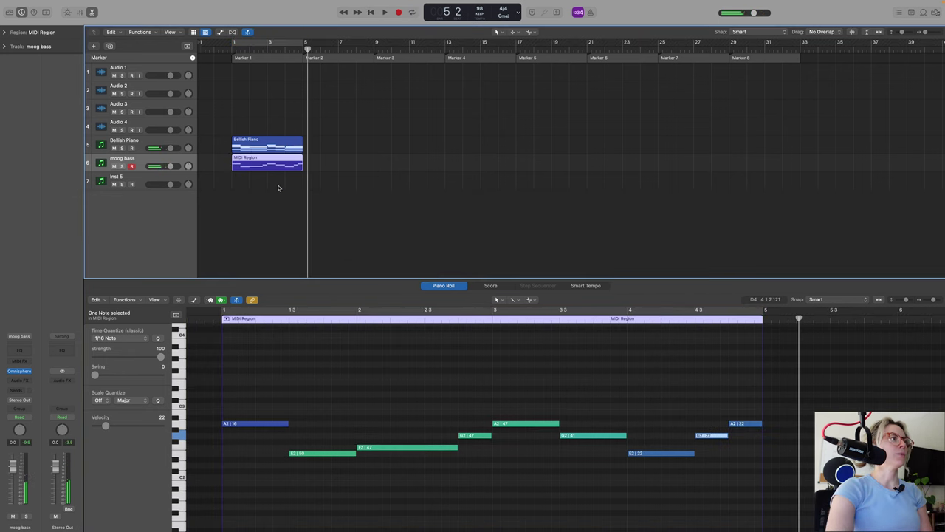
# Set the cycle range to the Bellish Piano and moog bass regions together and play the loop
pyautogui.keyDown('shift'); pyautogui.click(279, 145); pyautogui.keyUp('shift')
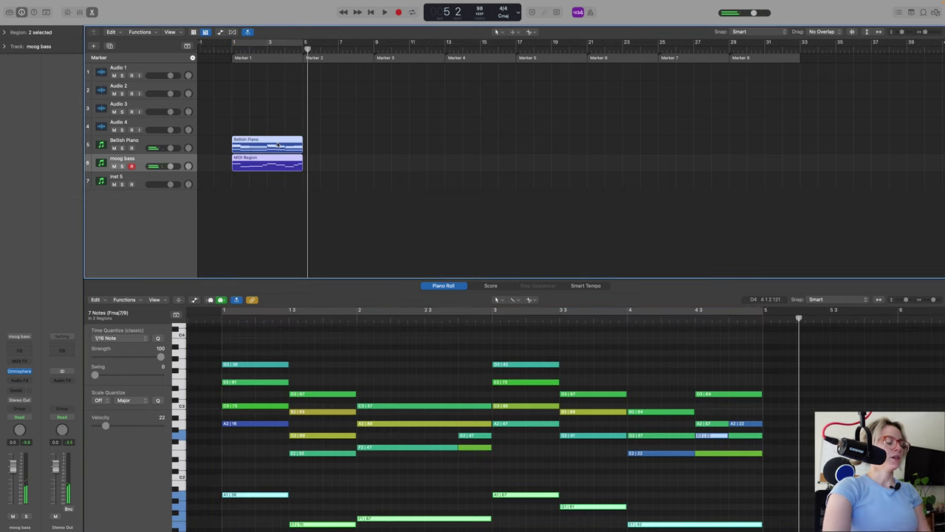
pyautogui.press('super+u')
pyautogui.press('space')
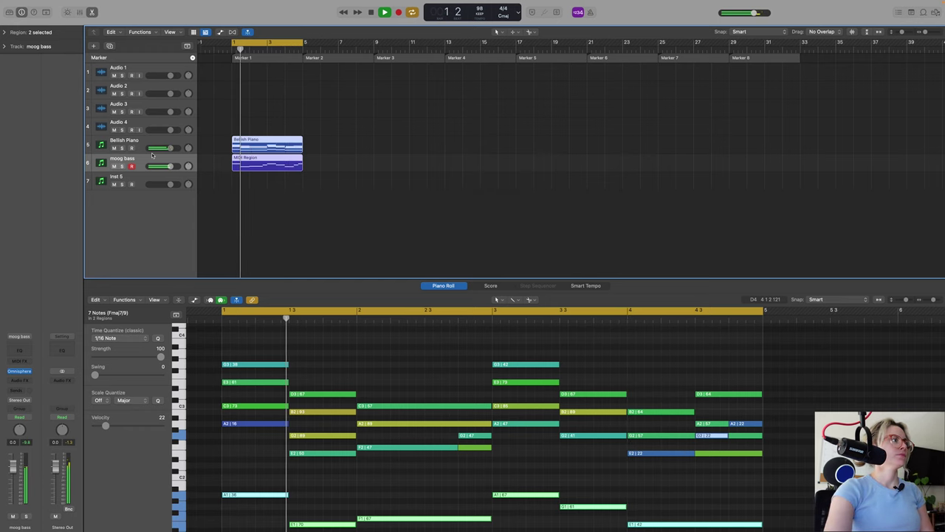
pyautogui.click(371, 12)
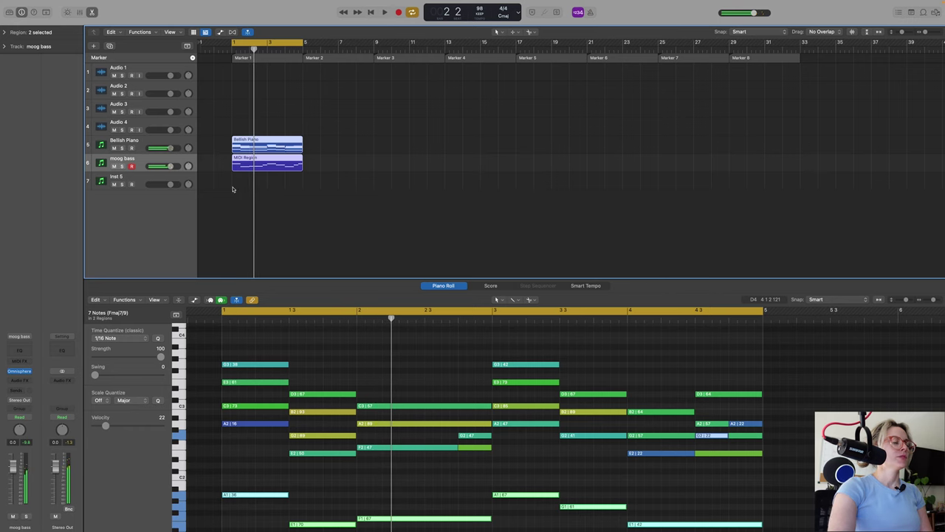
# Select the Inst 5 track and show the sound library
pyautogui.click(145, 184)
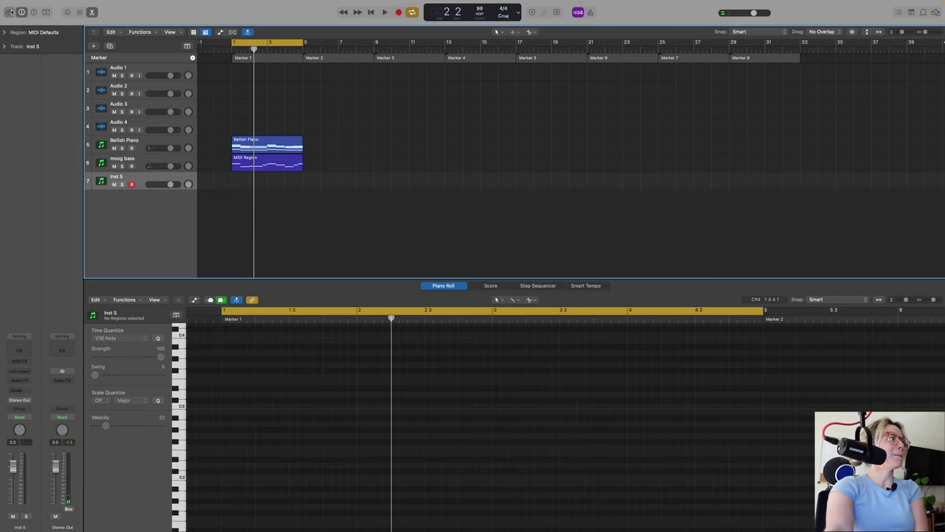
pyautogui.click(11, 12)
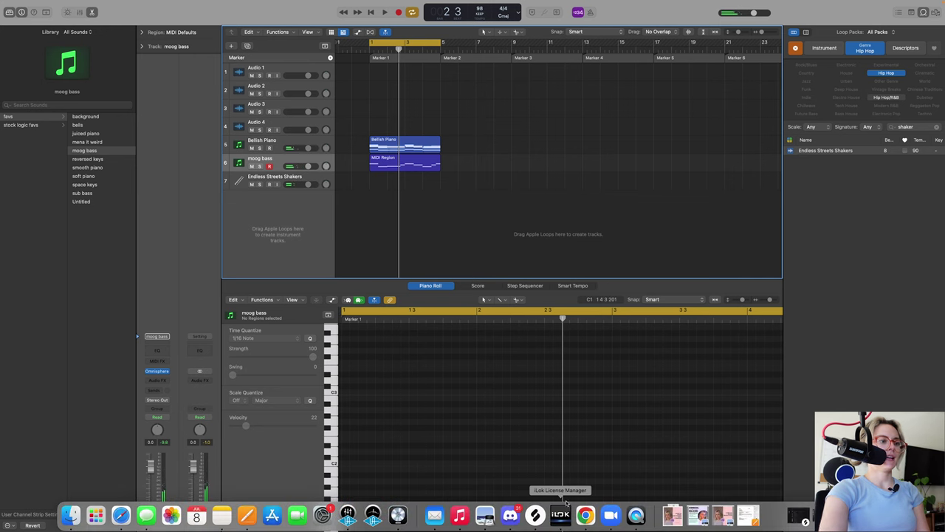
# Switch to Splice and preview the second OLIVER_98 percussion shaker loop and the DD_TRA_98 trap groove drum loop
pyautogui.click(536, 515)
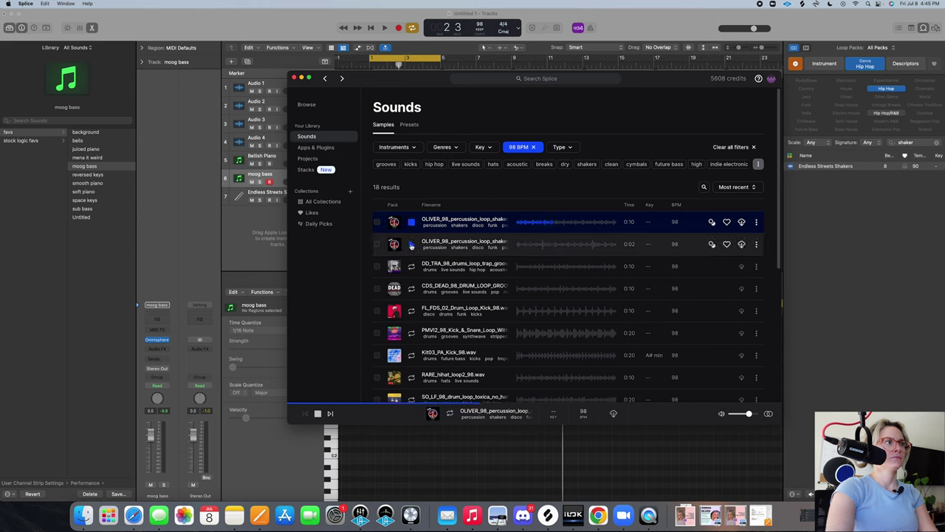
pyautogui.click(411, 244)
pyautogui.click(411, 266)
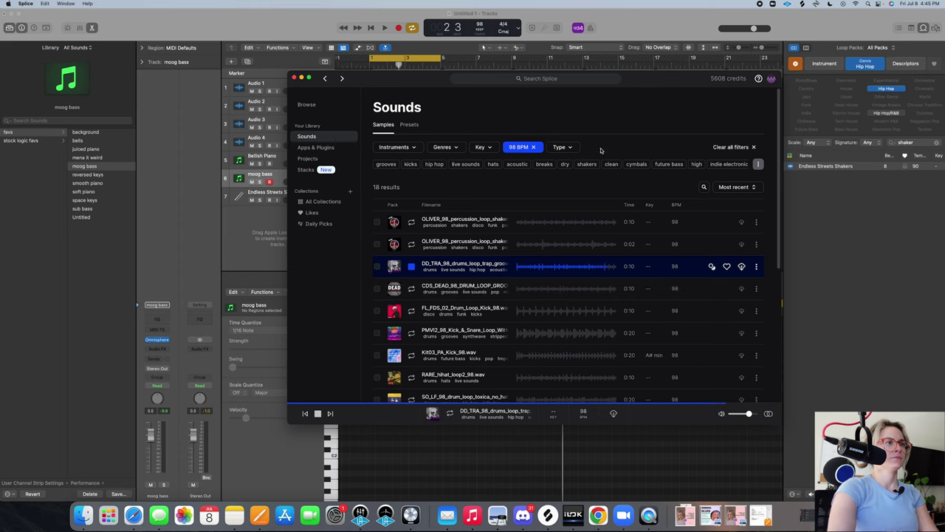
# Place the DD_TRA_98 trap groove drum loop on track 7 at bar 1 in Logic Pro and lower its volume to -4.9 dB
pyautogui.moveTo(683, 87); pyautogui.dragTo(790, 56)
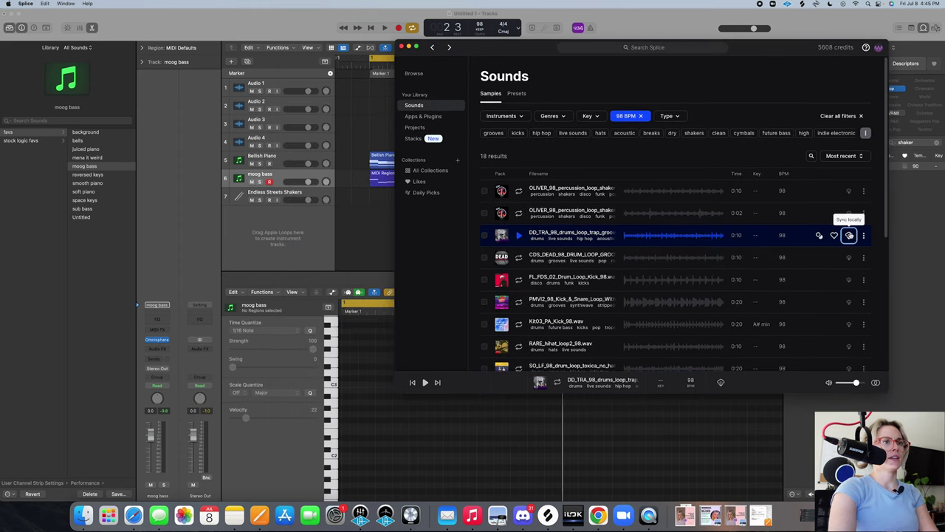
pyautogui.moveTo(851, 235); pyautogui.dragTo(308, 201)
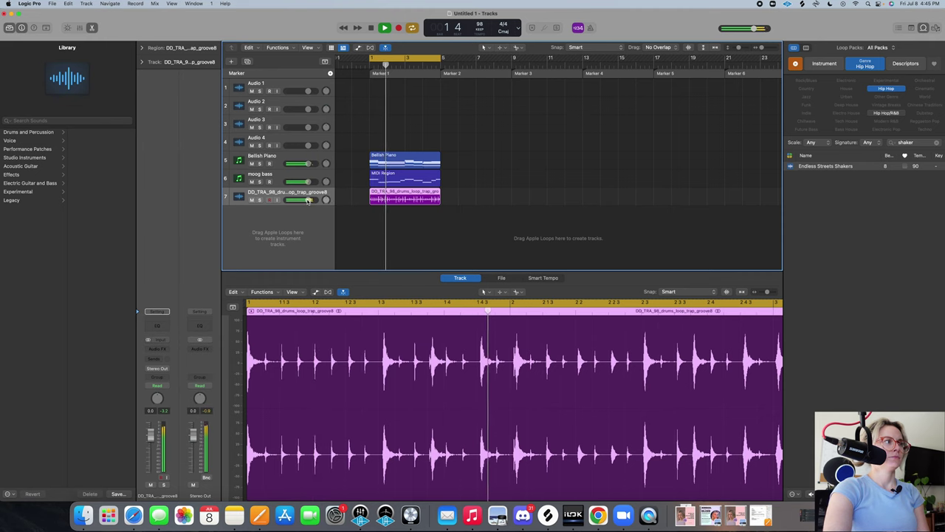
pyautogui.moveTo(307, 200); pyautogui.dragTo(297, 200)
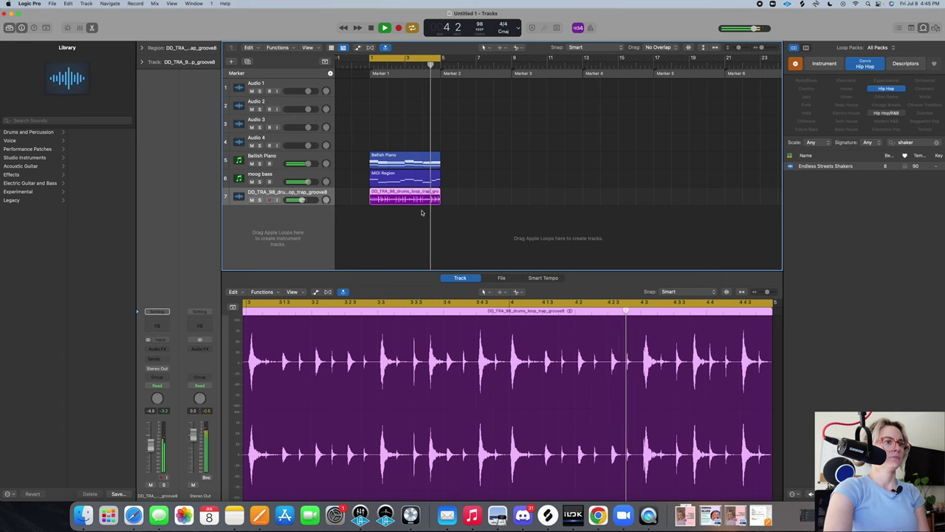
pyautogui.press('space')
# Insert Slate Digital's Murda Melodies audio effect on the drum loop track
pyautogui.click(166, 351)
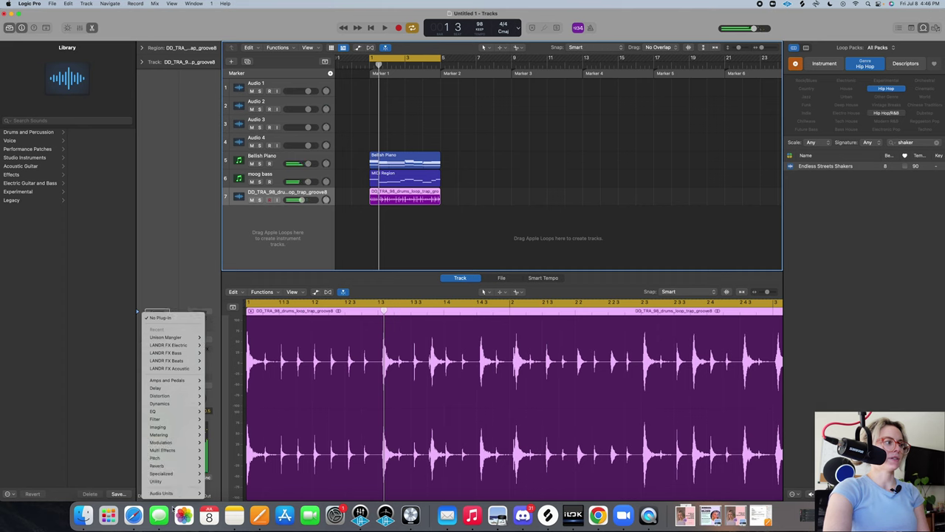
pyautogui.moveTo(177, 494)
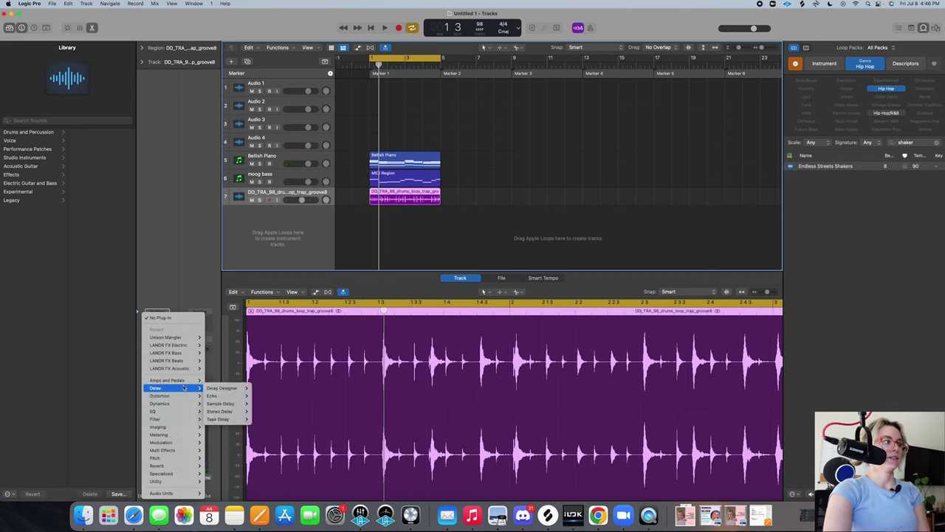
pyautogui.press('Escape')
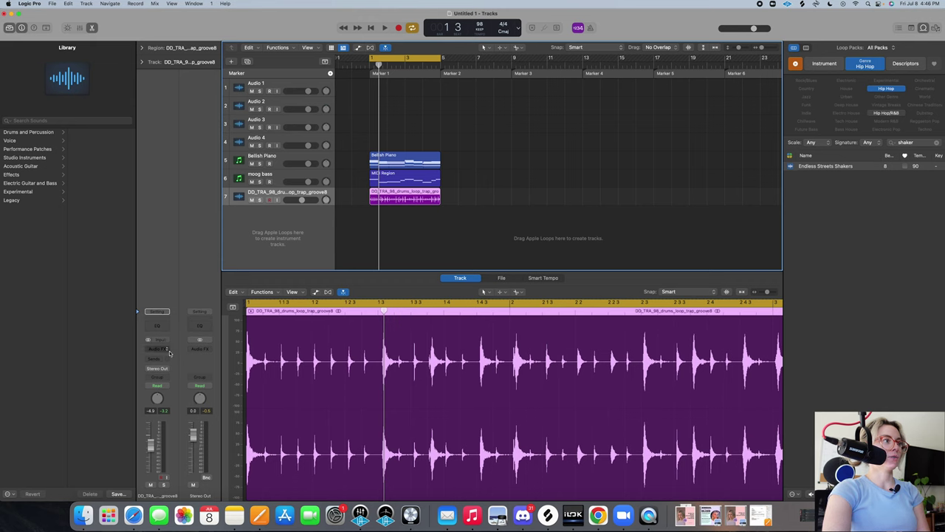
pyautogui.click(168, 348)
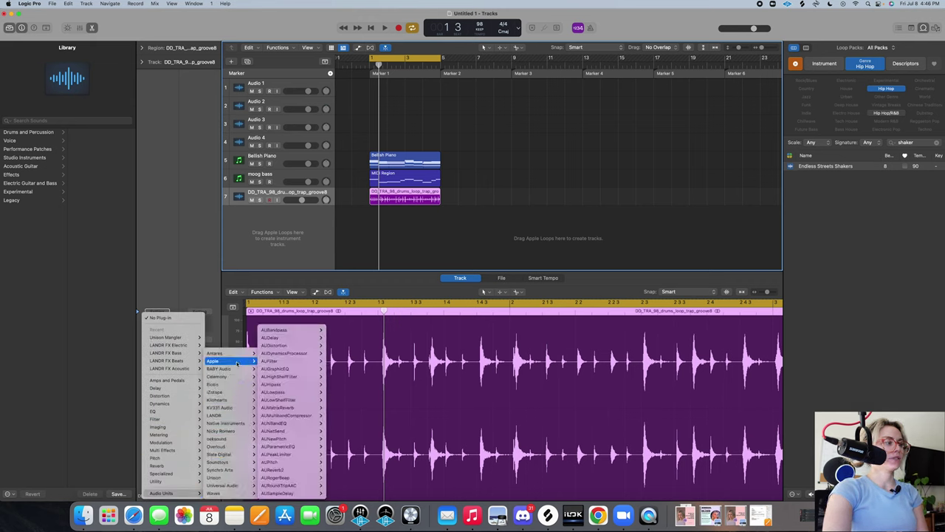
pyautogui.moveTo(225, 454)
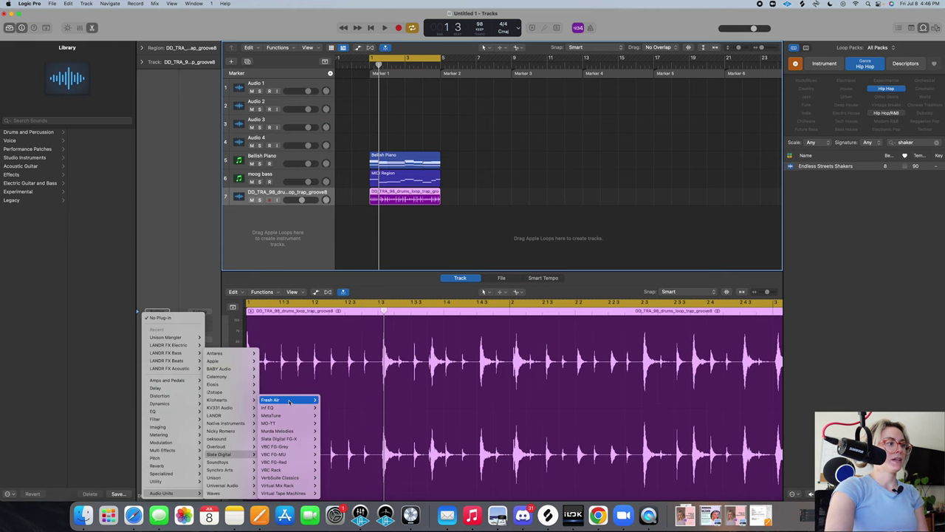
pyautogui.moveTo(288, 416)
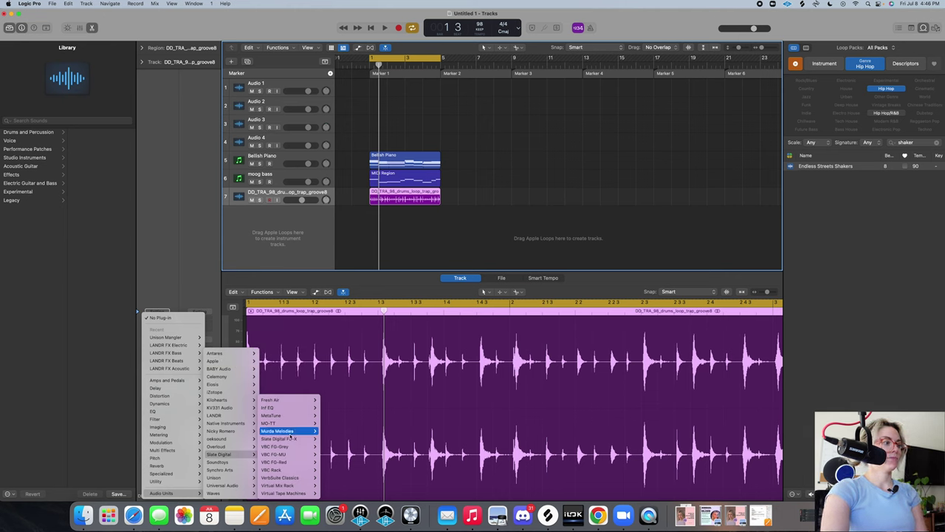
pyautogui.click(329, 431)
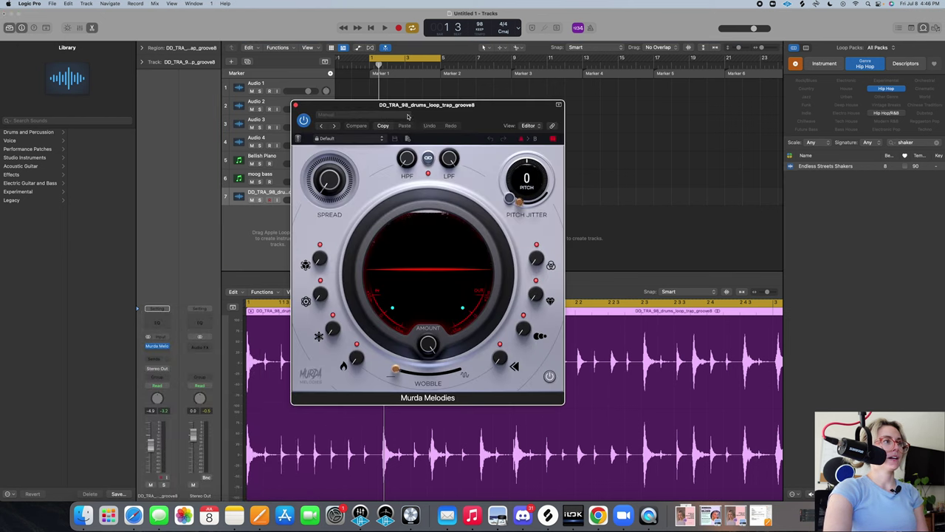
# Load the "Dark and Low" preset in Murda Melodies and play the loop with it
pyautogui.click(407, 116)
pyautogui.click(476, 109)
pyautogui.click(378, 138)
pyautogui.click(370, 168)
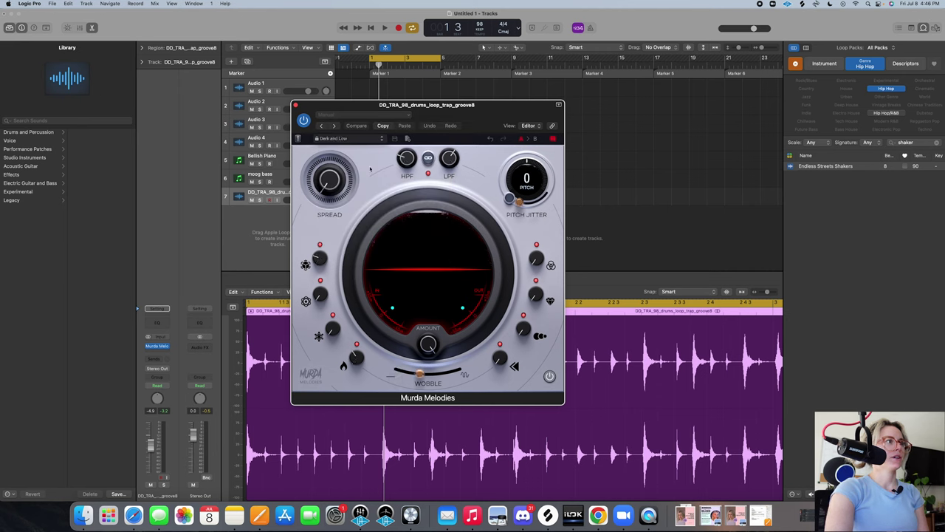
pyautogui.press('space')
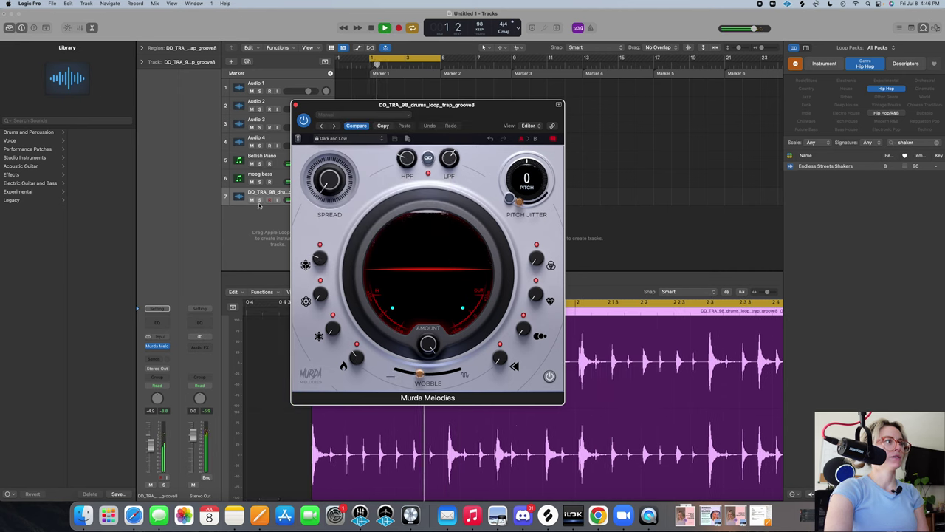
# Raise the drum loop track's volume to -3.1 dB and close the Murda Melodies window
pyautogui.moveTo(477, 108); pyautogui.dragTo(605, 108)
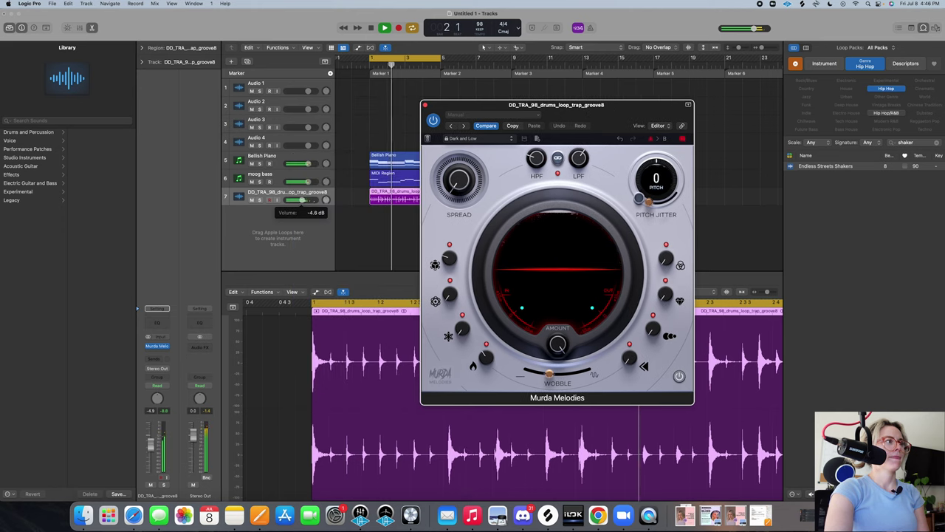
pyautogui.click(303, 200)
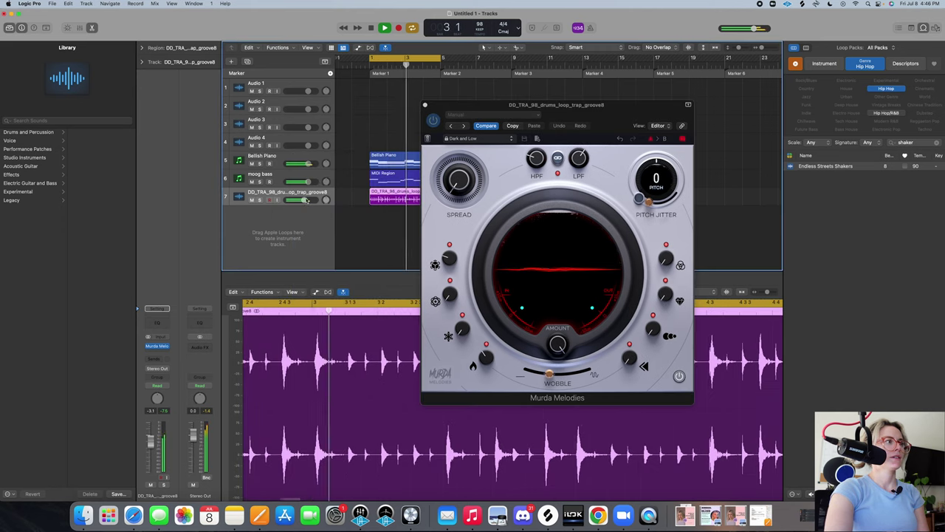
pyautogui.click(424, 104)
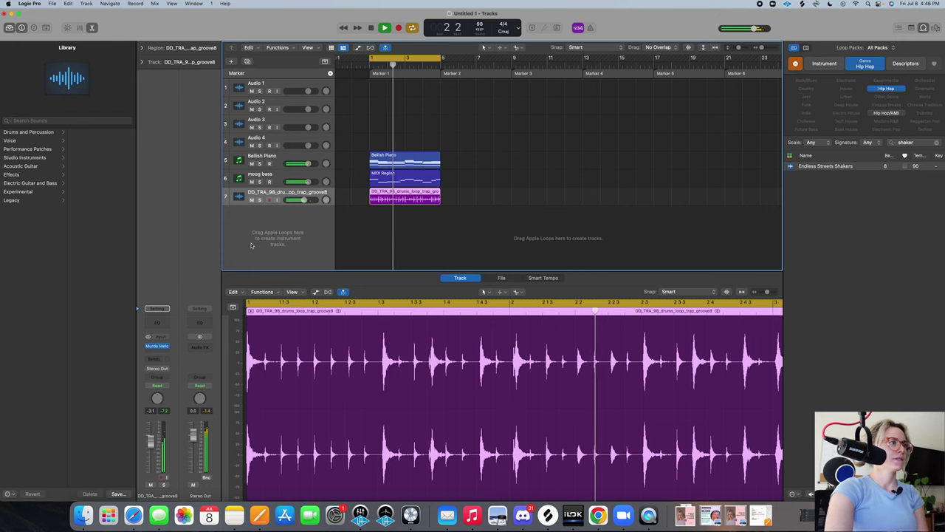
# Switch to Splice, search for "hat" and filter the samples to exactly 98 BPM
pyautogui.click(547, 515)
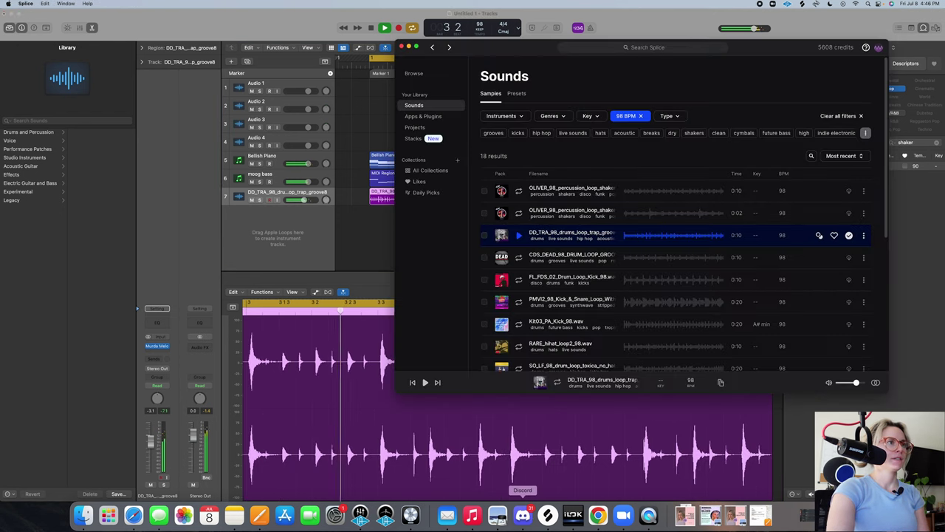
pyautogui.click(649, 48)
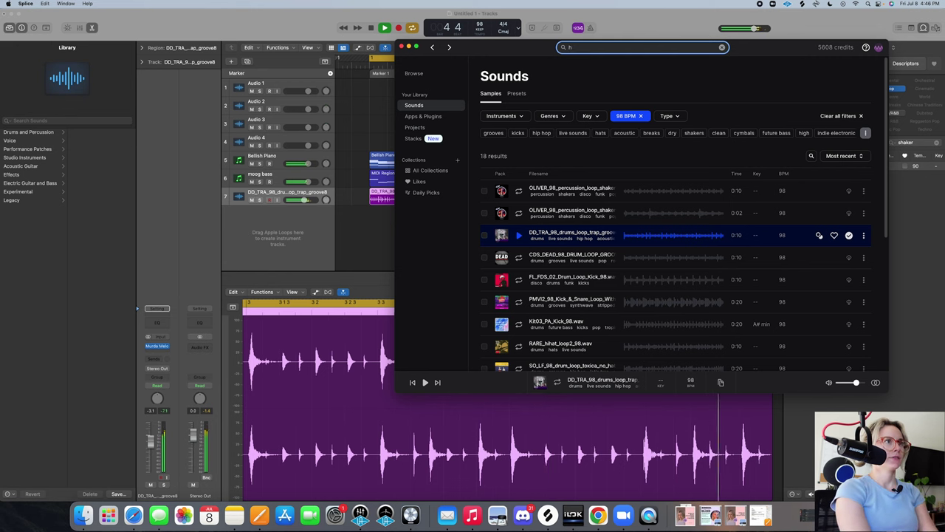
pyautogui.press('Return')
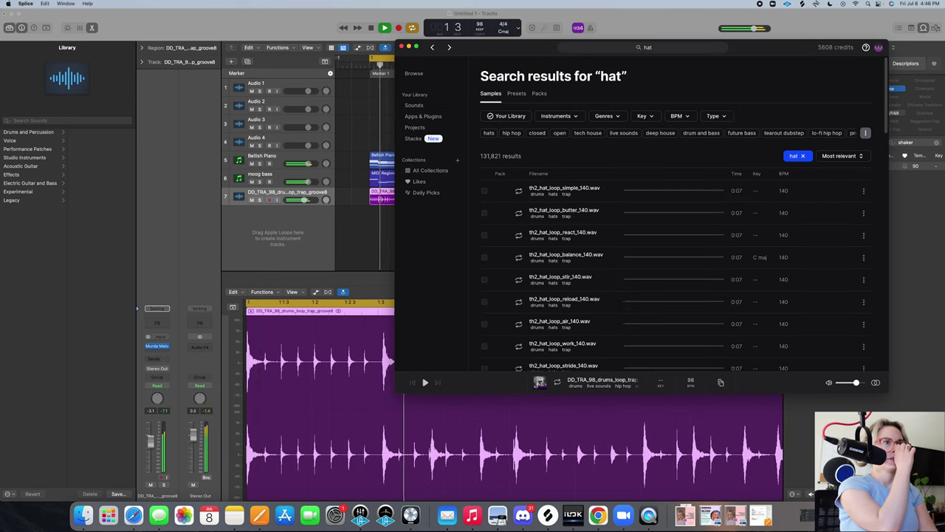
pyautogui.click(687, 116)
pyautogui.write('98')
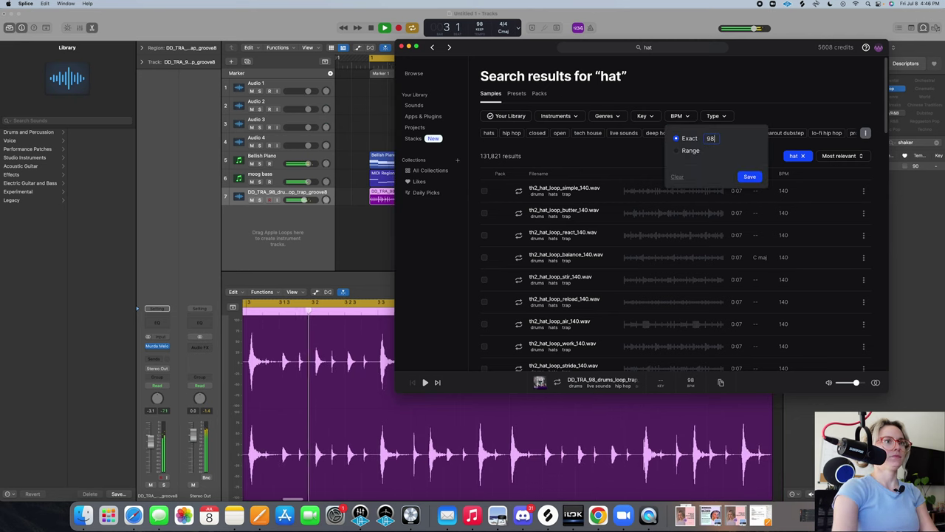
pyautogui.click(750, 178)
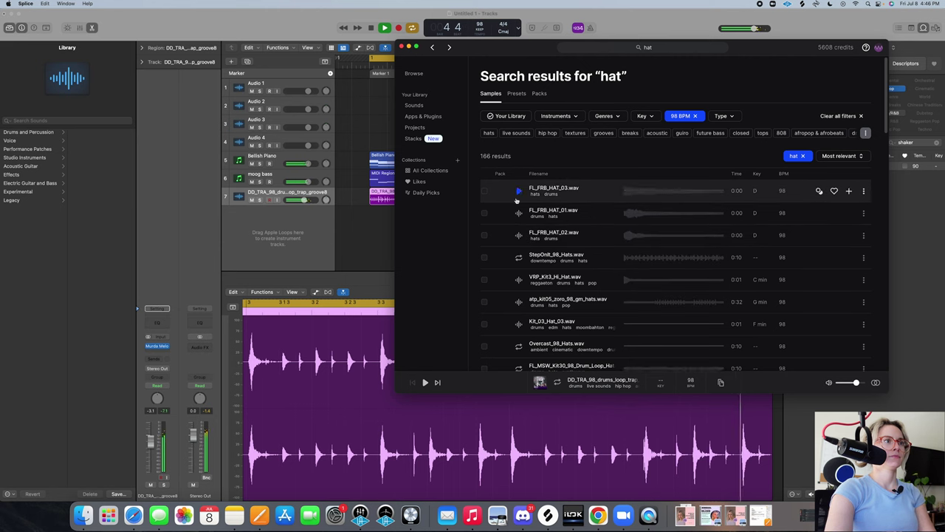
# Preview StepOnIt_98_Hats.wav against the playing loop, and stop the playback in Logic Pro
pyautogui.click(521, 258)
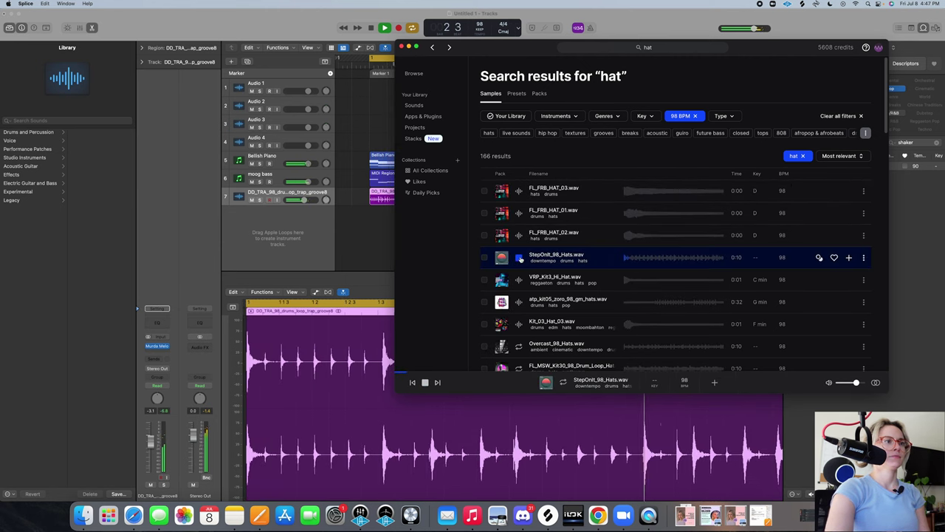
pyautogui.click(520, 258)
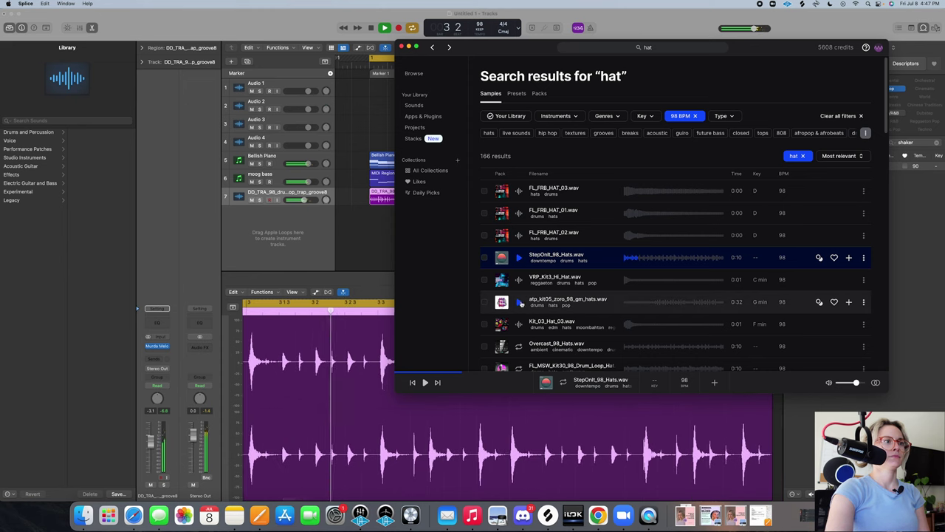
pyautogui.click(369, 236)
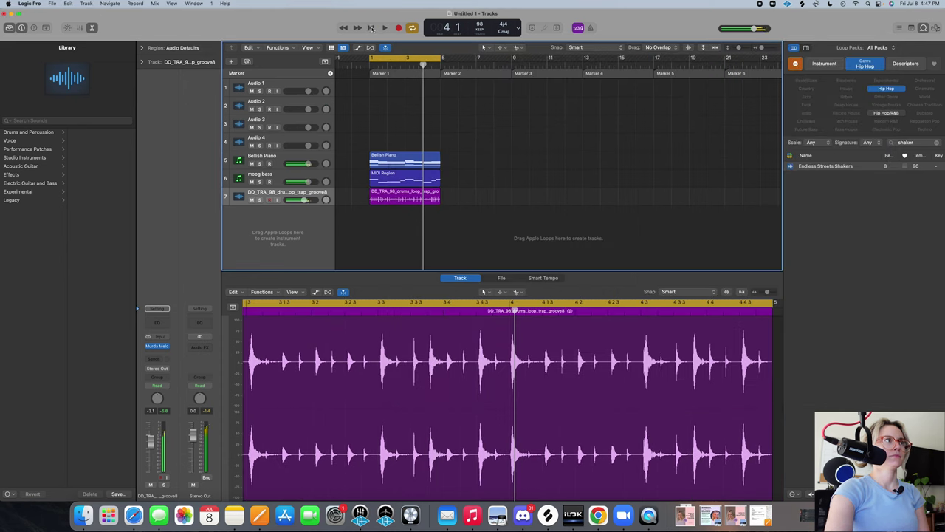
# Return to Splice and preview the hat loops Overcast_98_Hats.wav and 01_98BPM_C#_Hi_Hat.wav
pyautogui.press('super+Tab')
pyautogui.scroll(-5, 520, 317)
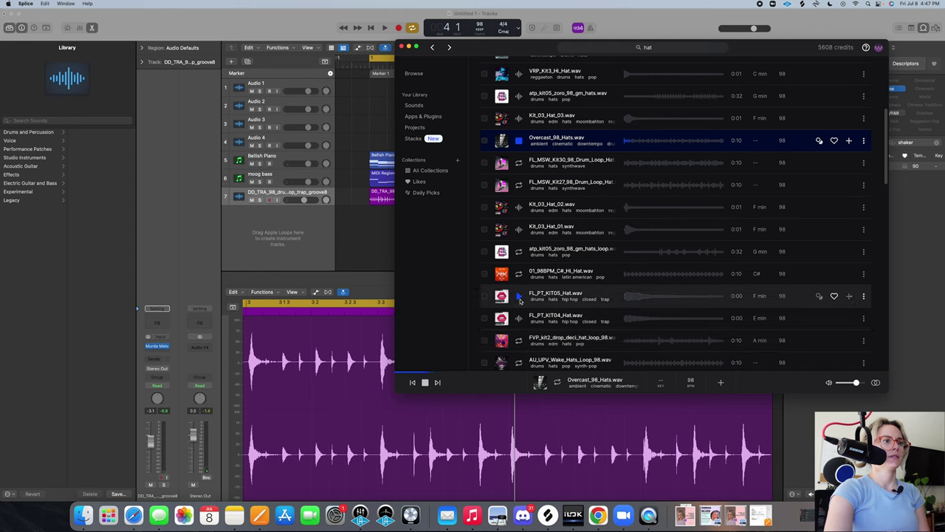
pyautogui.click(520, 274)
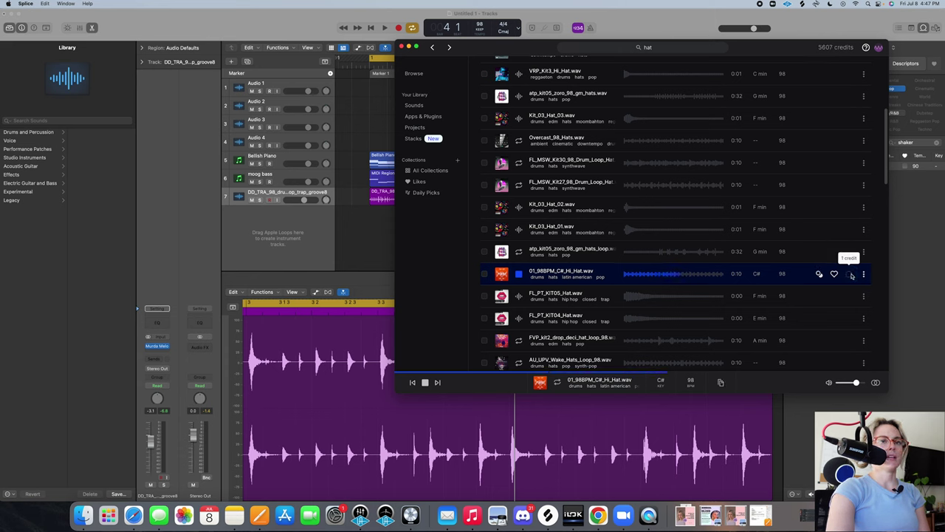
# Add 01_98BPM_C#_Hi_Hat.wav from Splice at bar 1 on a new Logic Pro track and lower its volume to -10.6 dB
pyautogui.click(849, 273)
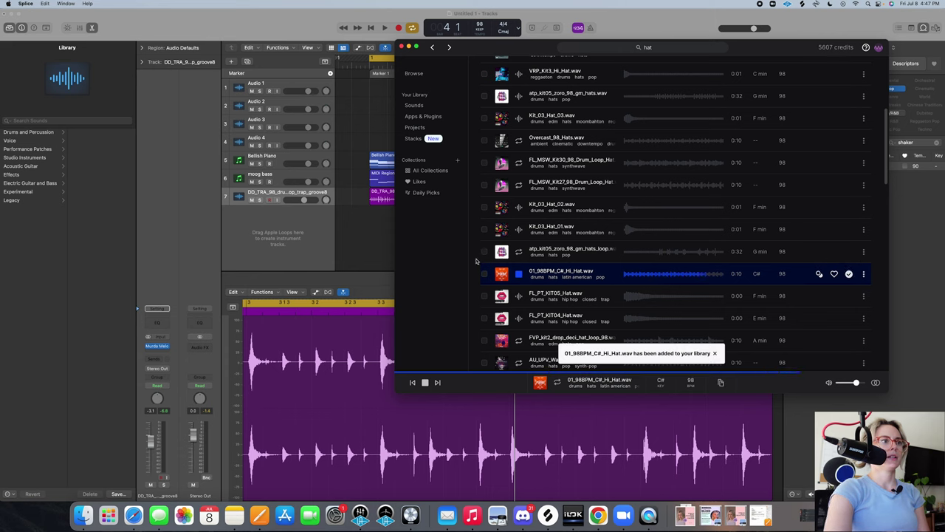
pyautogui.moveTo(516, 276); pyautogui.dragTo(399, 215)
pyautogui.press('space')
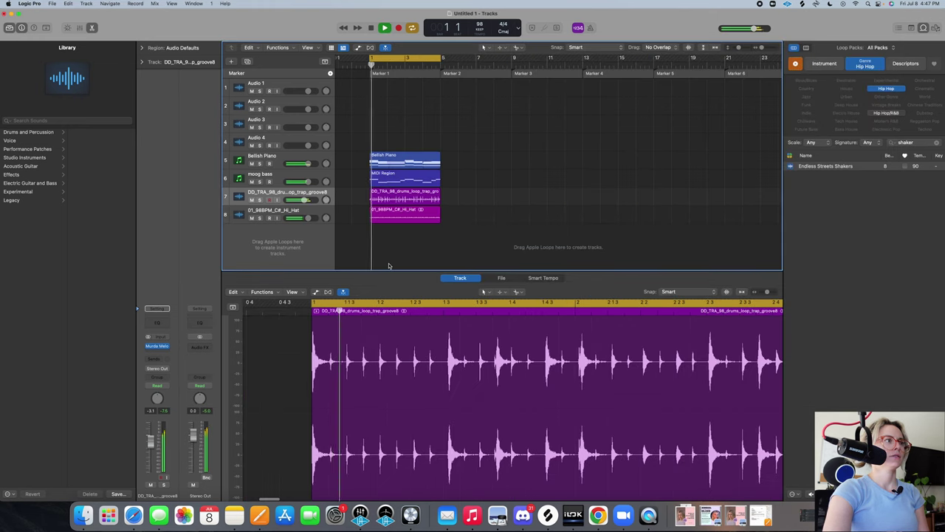
pyautogui.moveTo(305, 218); pyautogui.dragTo(300, 218)
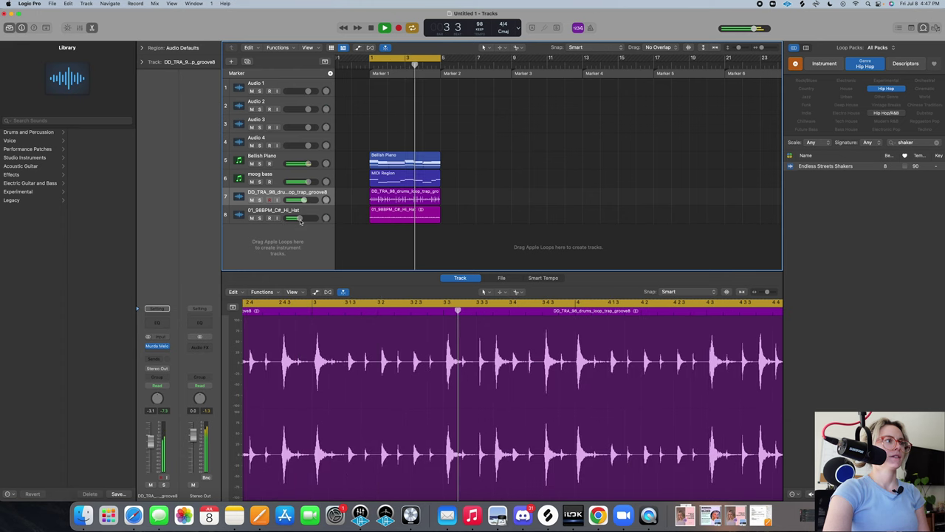
pyautogui.click(300, 218)
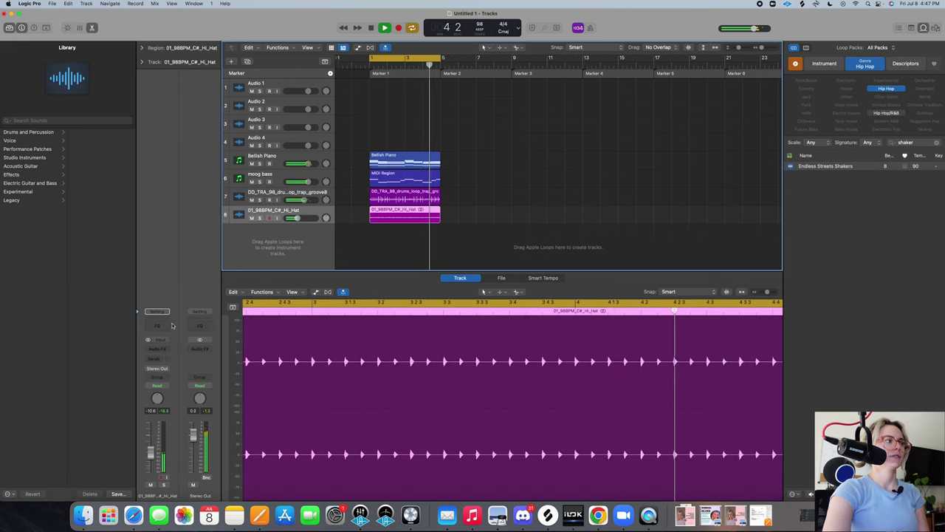
# Insert a Channel EQ on the hi-hat track with a high cut at 10400 Hz and a low cut at 3220 Hz
pyautogui.click(156, 325)
pyautogui.click(820, 235)
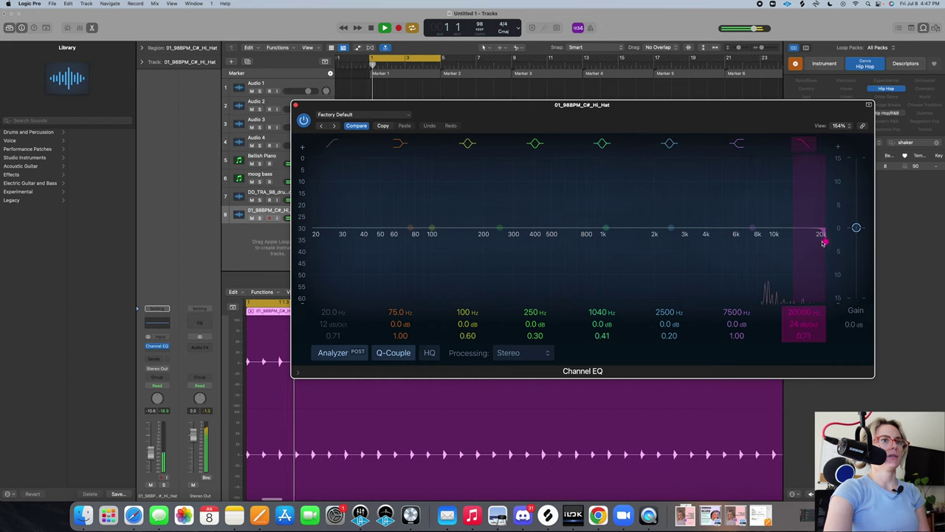
pyautogui.moveTo(824, 245); pyautogui.dragTo(766, 252)
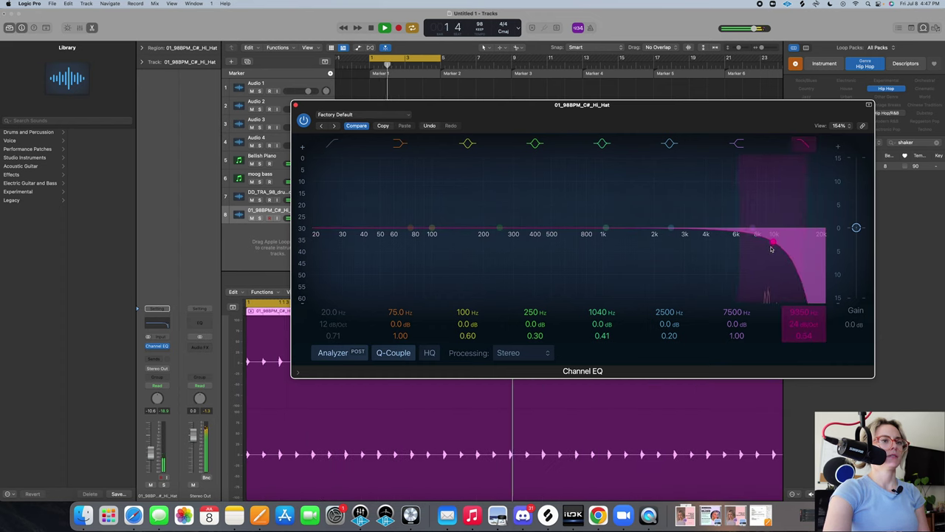
pyautogui.click(344, 196)
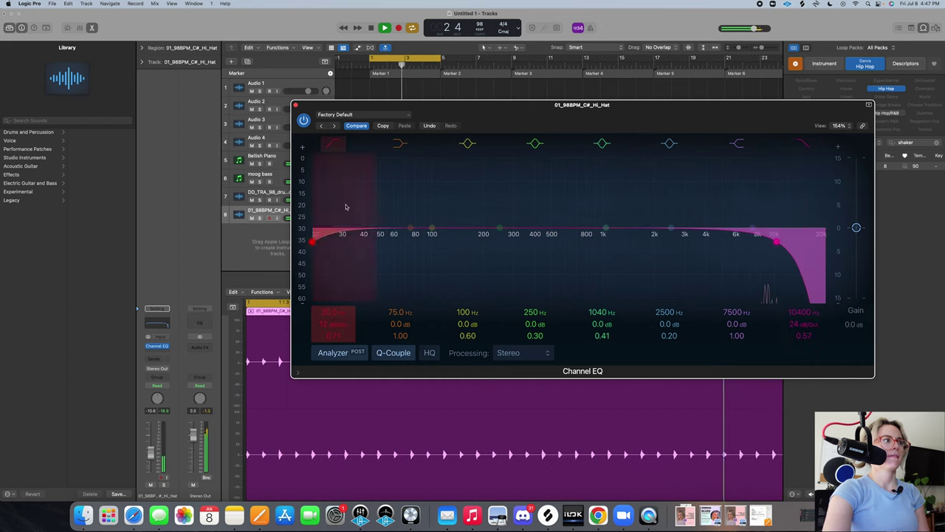
pyautogui.moveTo(316, 240); pyautogui.dragTo(689, 236)
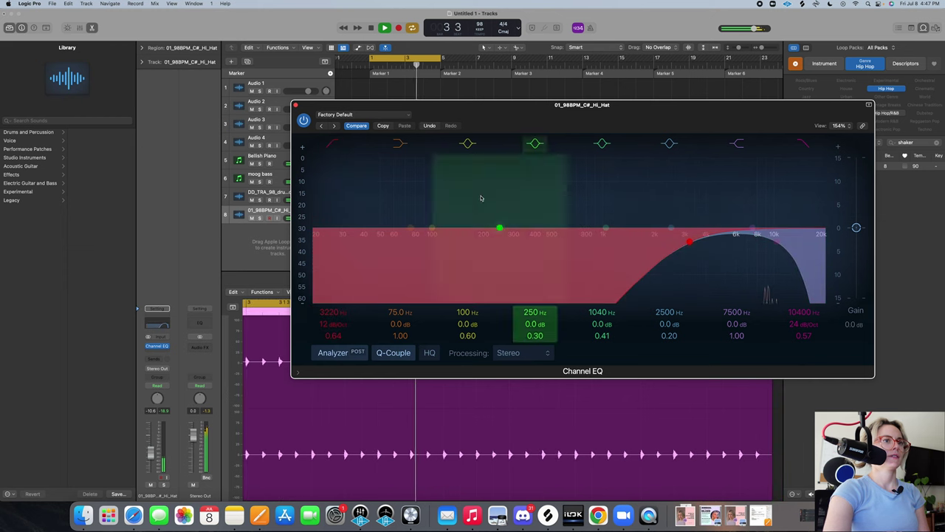
pyautogui.click(295, 105)
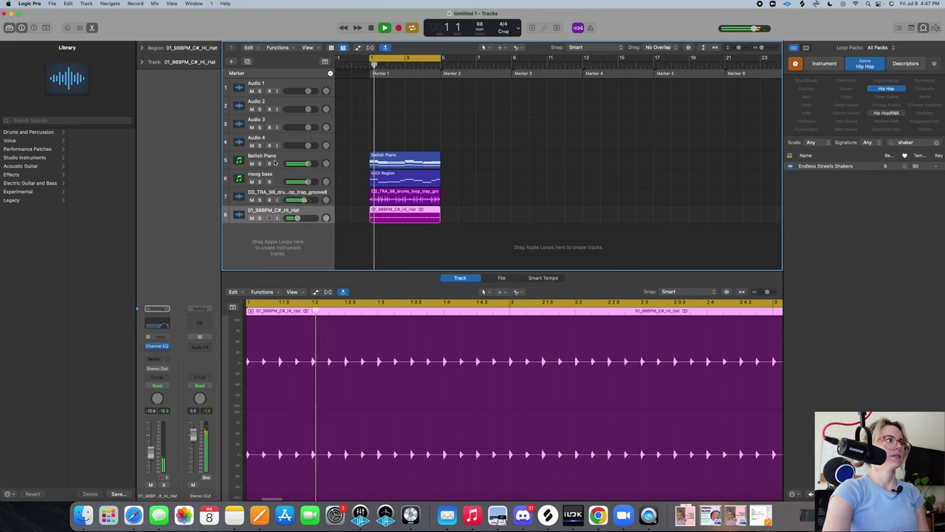
# Create a new software instrument track below the hi-hat and hide the Library
pyautogui.rightClick(280, 238)
pyautogui.click(311, 249)
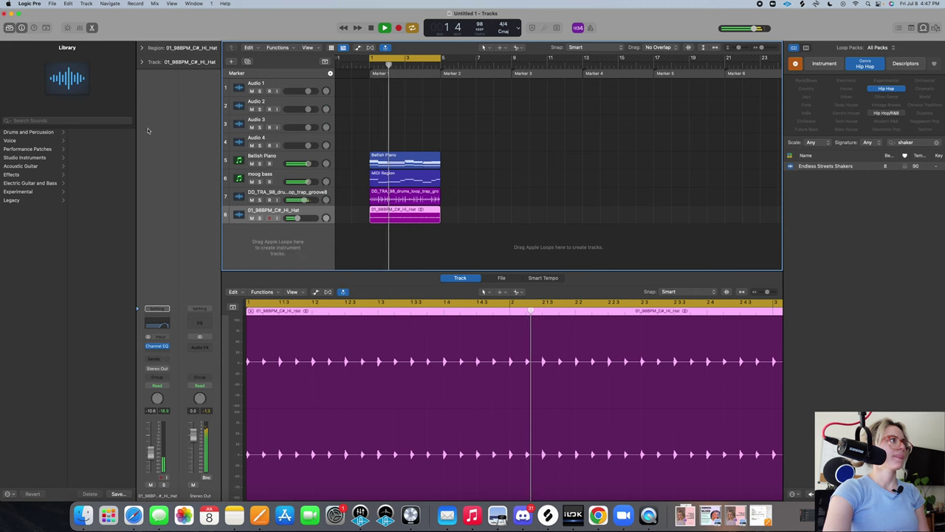
pyautogui.click(9, 28)
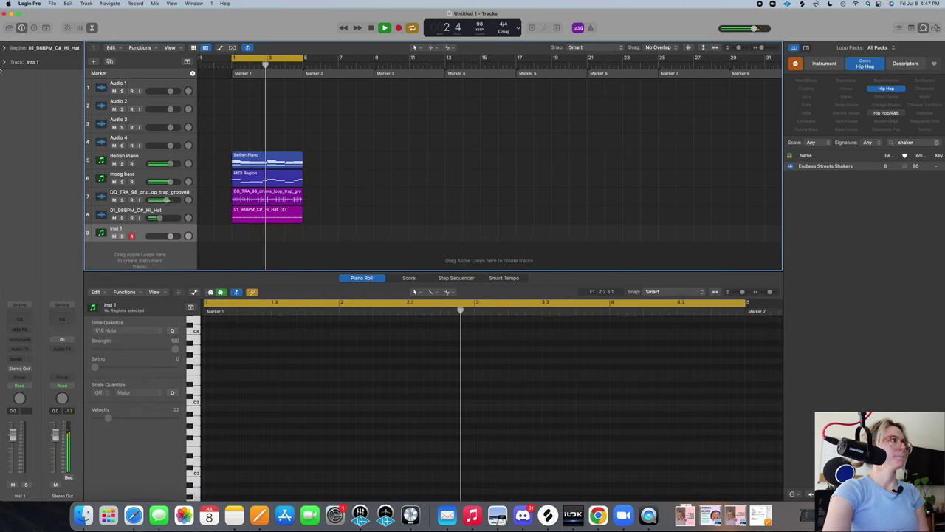
pyautogui.click(9, 28)
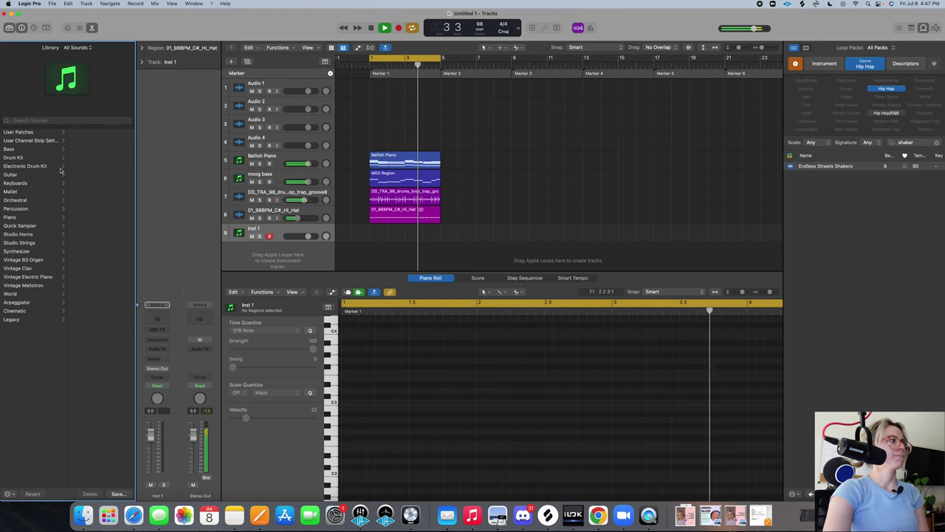
pyautogui.click(10, 28)
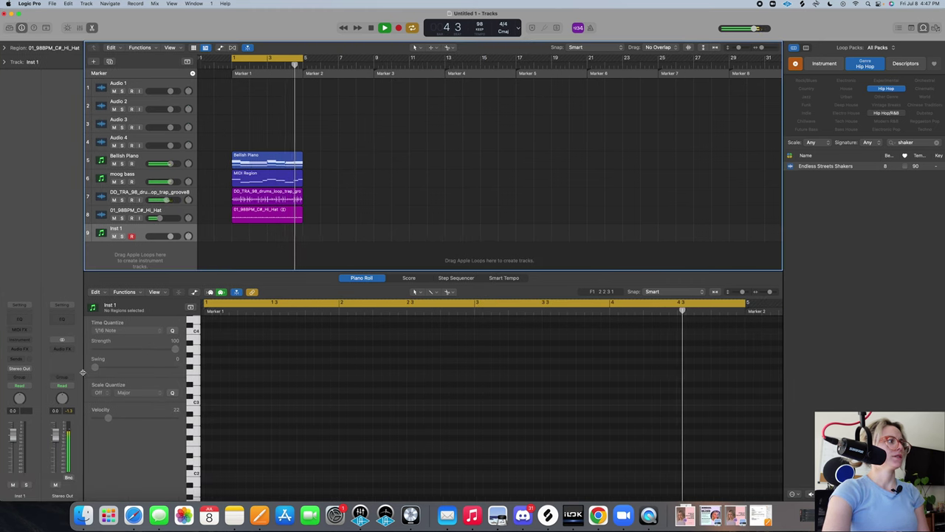
# Stop the playback and load the favs performance setting "space keys" on the new instrument track
pyautogui.click(31, 342)
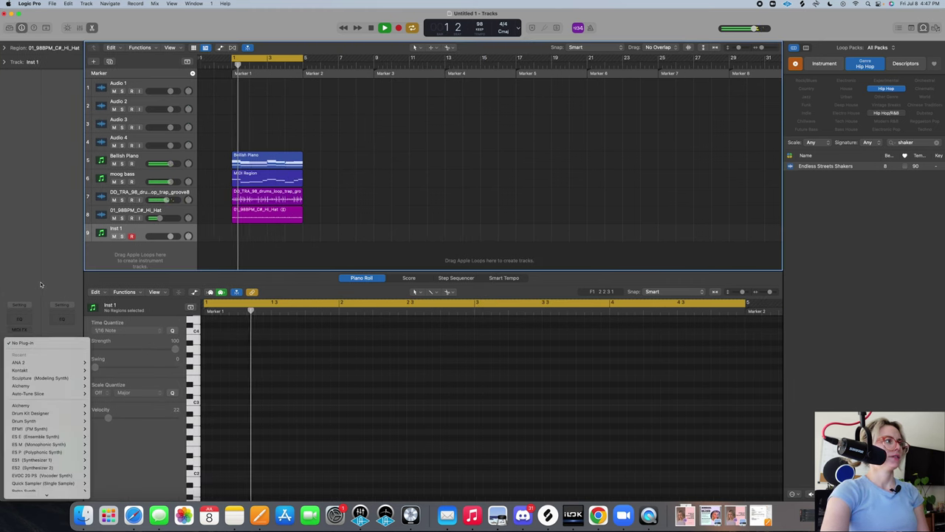
pyautogui.click(388, 103)
pyautogui.press('space')
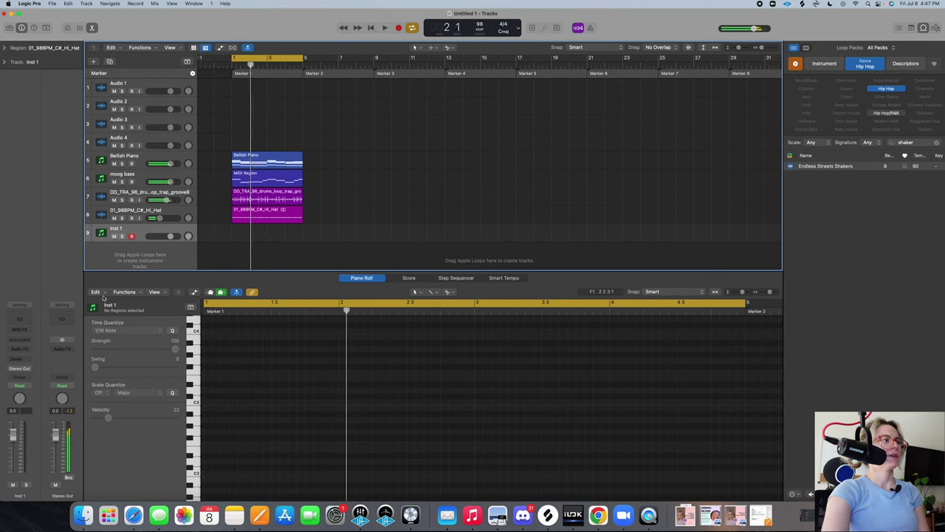
pyautogui.click(21, 305)
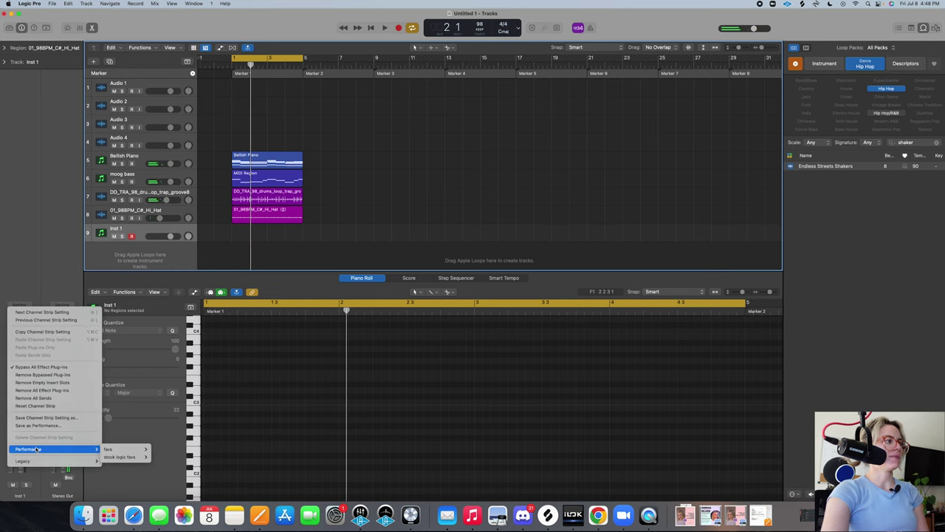
pyautogui.moveTo(119, 460)
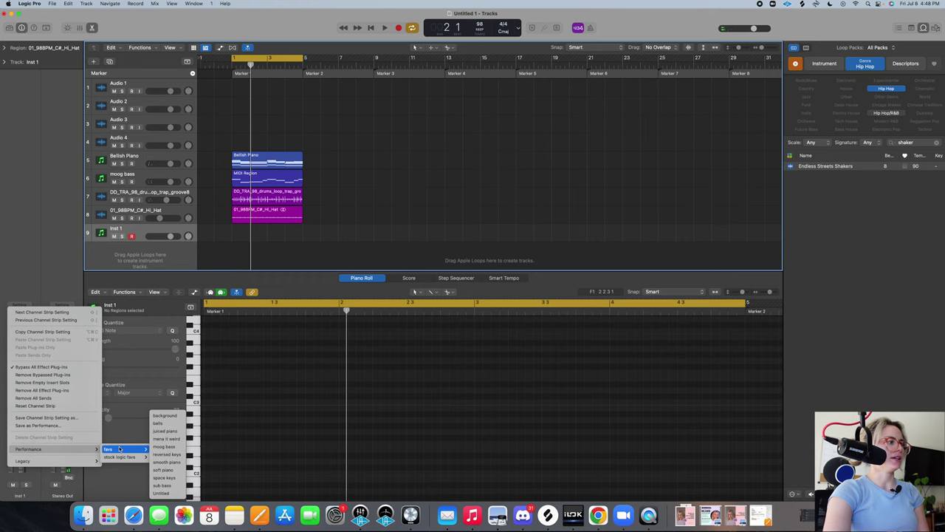
pyautogui.click(165, 478)
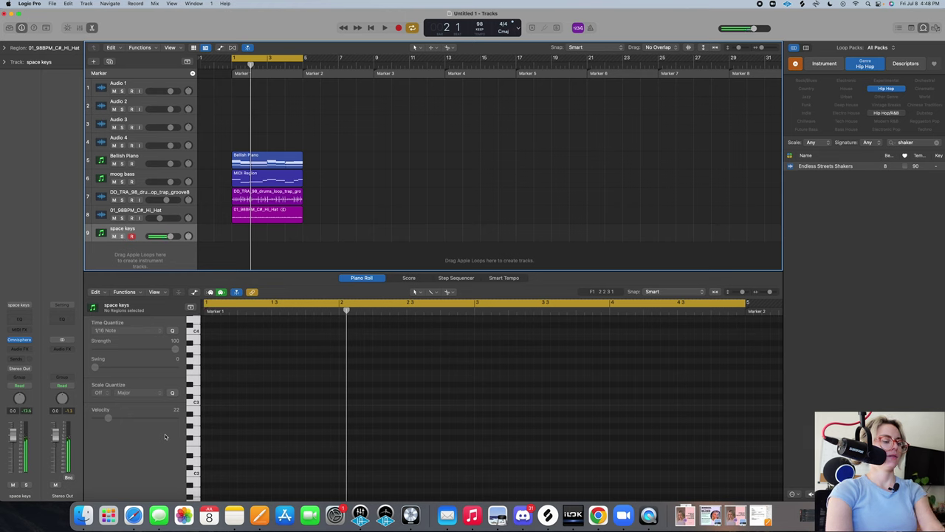
# Play the loop to rehearse a part with the space keys sound
pyautogui.moveTo(31, 340)
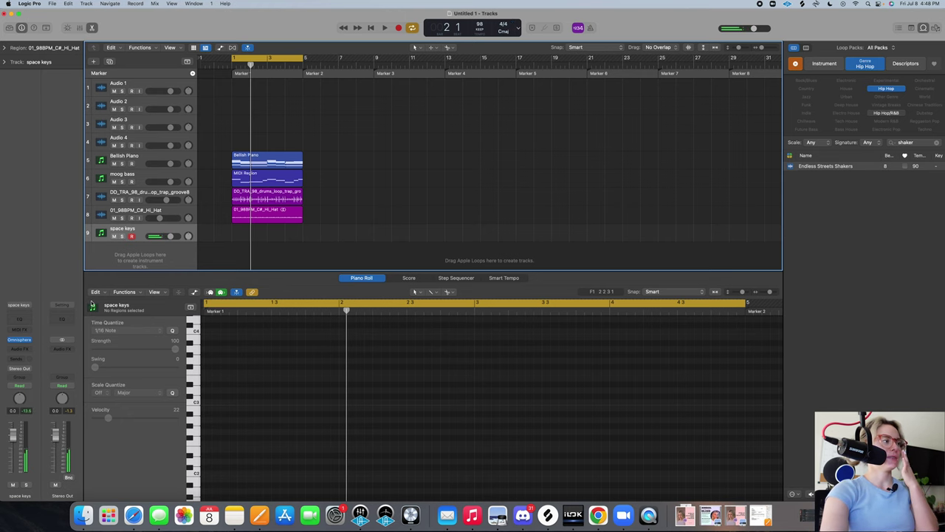
pyautogui.press('space')
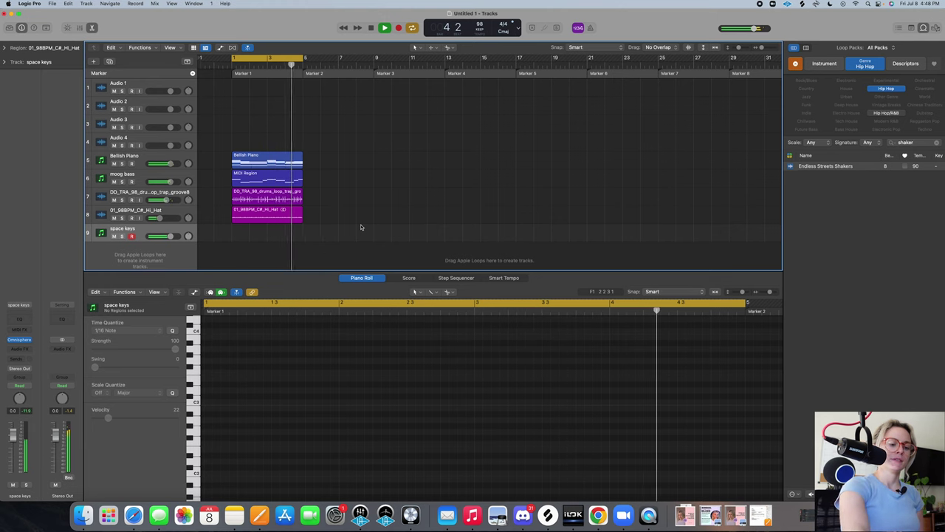
pyautogui.press('space')
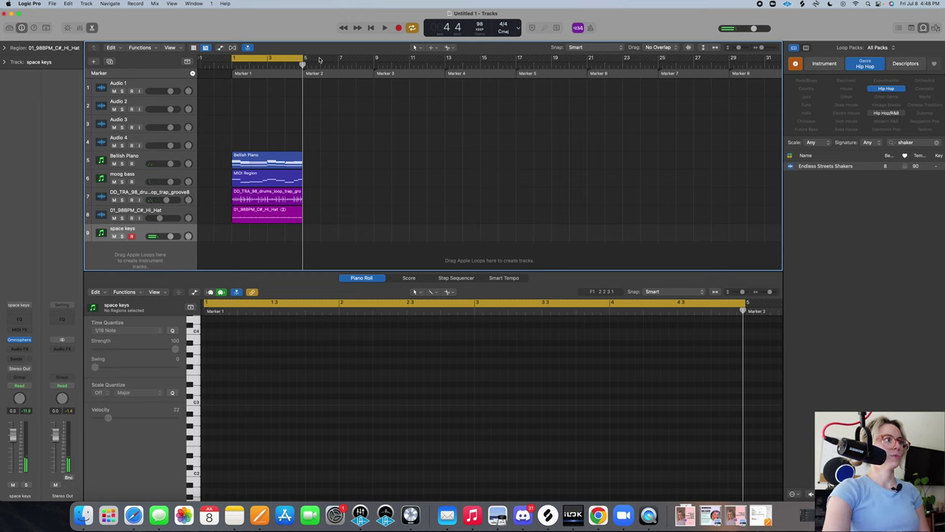
pyautogui.press('space')
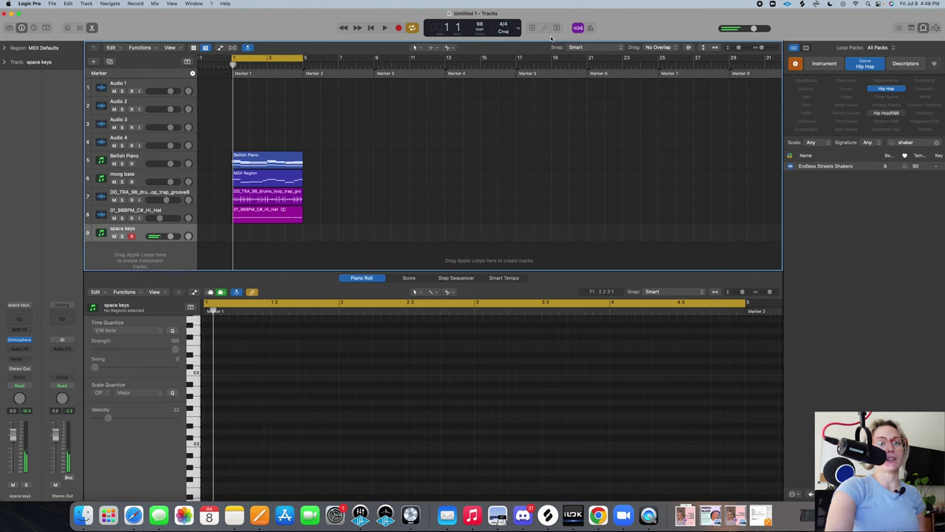
# Record a space keys part over the four-bar loop and lower the track's volume to -7.2 dB during playback
pyautogui.click(398, 29)
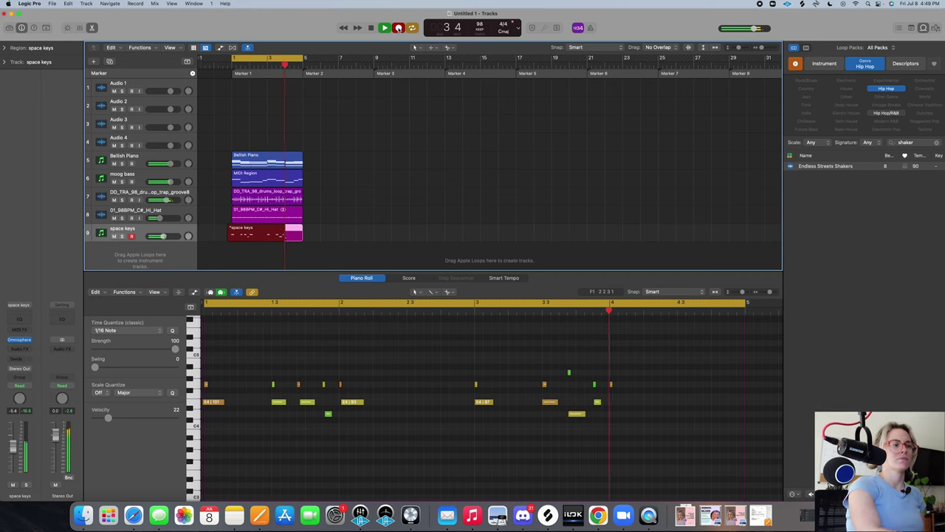
pyautogui.press('space')
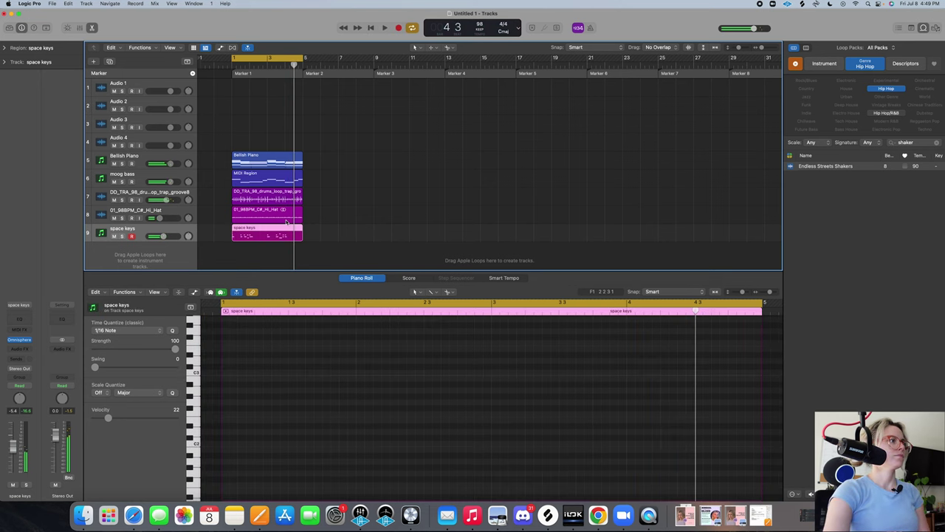
pyautogui.press('space')
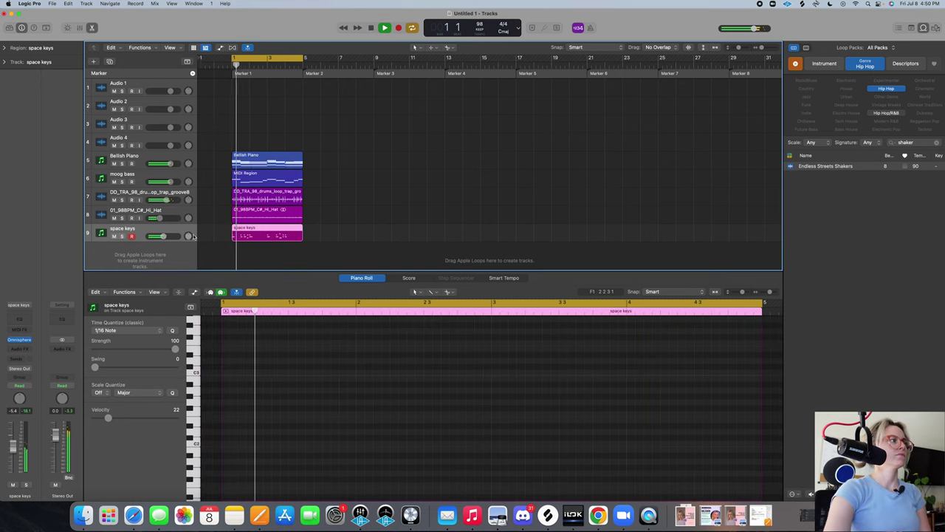
pyautogui.moveTo(164, 236); pyautogui.dragTo(161, 237)
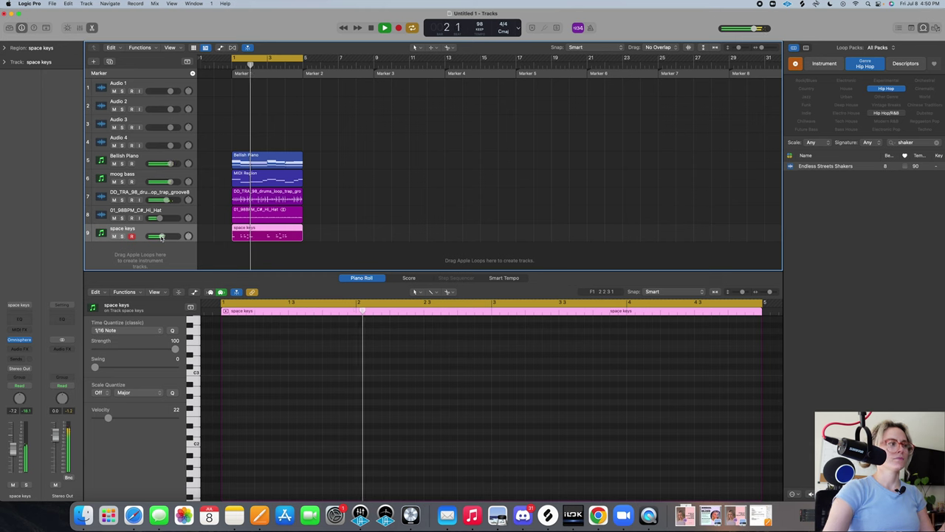
# In the space keys region's piano roll, delete the E4 note and the note above it between beats 3 and 4 of bar 1
pyautogui.press('e')
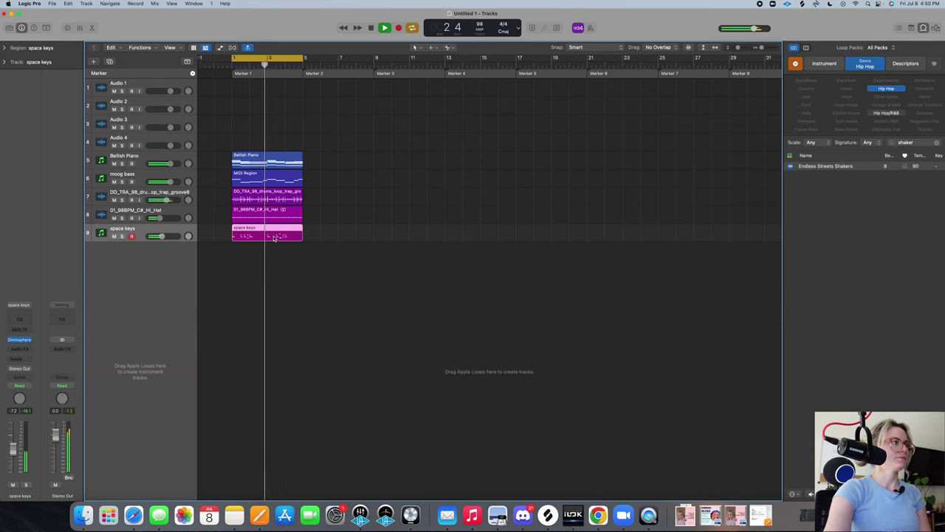
pyautogui.press('e')
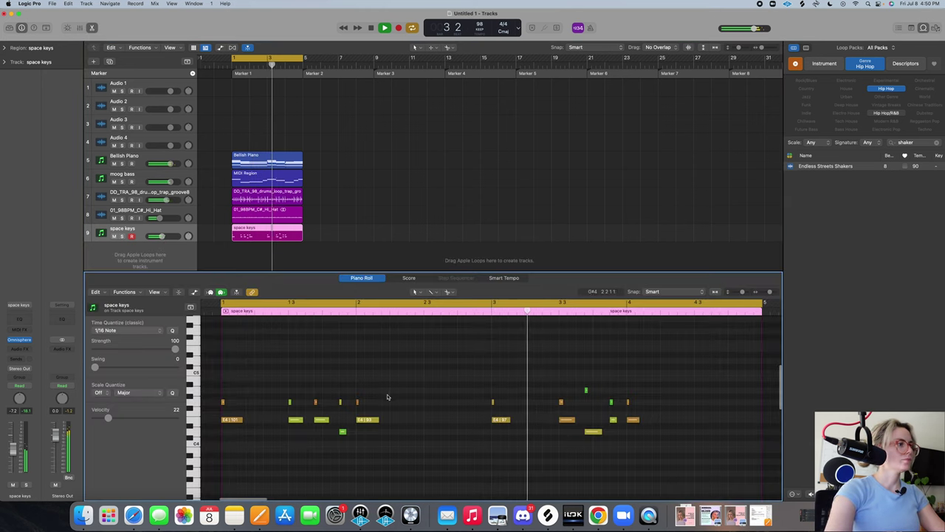
pyautogui.click(322, 419)
pyautogui.press('Delete')
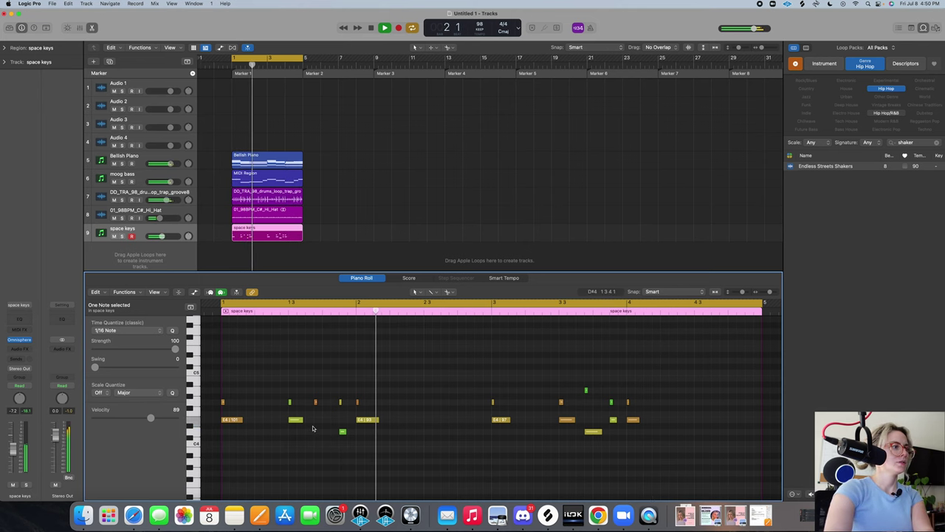
pyautogui.click(316, 402)
pyautogui.press('Delete')
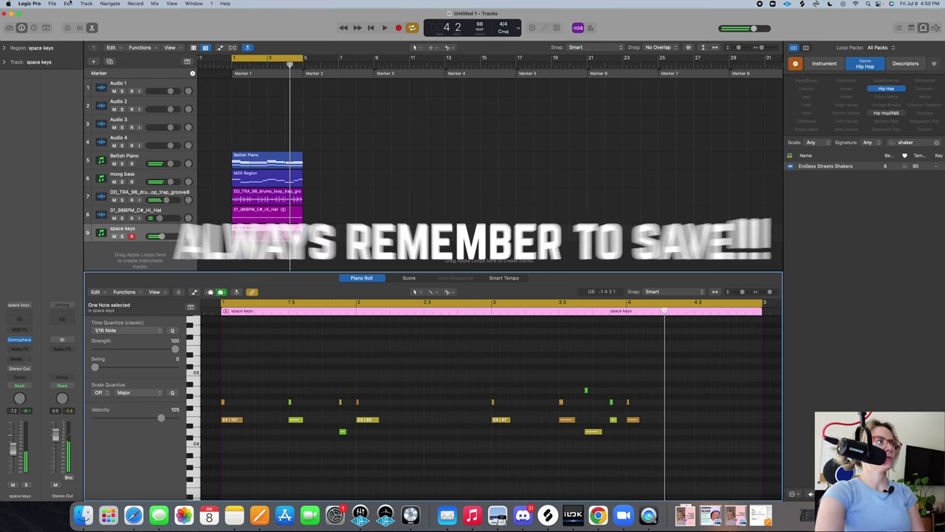
# Save the project as "7.8 bpm 98 warm" in the Logic folder, organized as a package
pyautogui.click(53, 4)
pyautogui.click(54, 68)
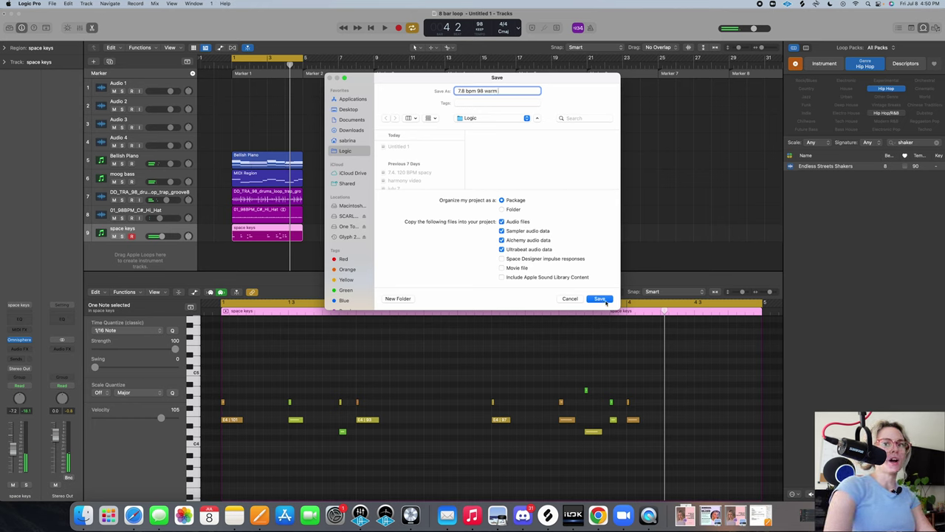
pyautogui.click(600, 299)
# Add a software instrument track below space keys and load the stereo Alchemy synth on it while the loop plays
pyautogui.press('space')
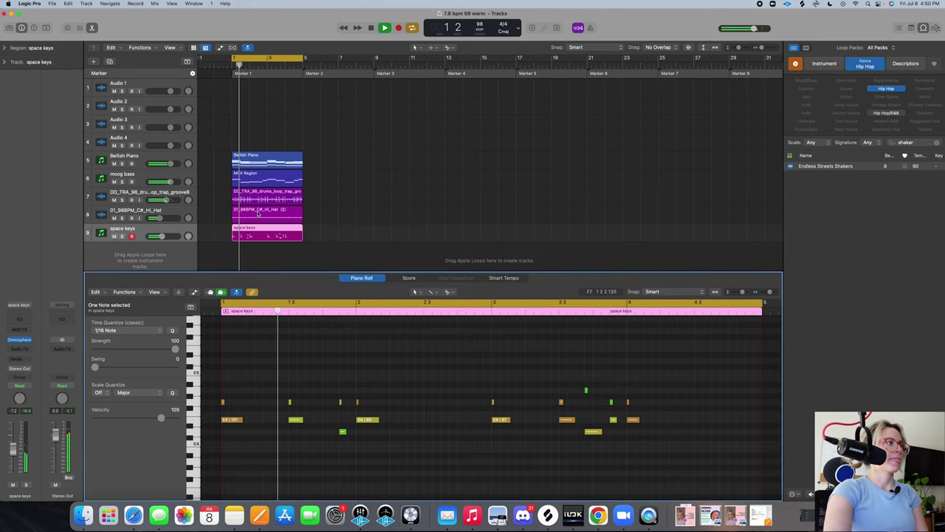
pyautogui.rightClick(169, 253)
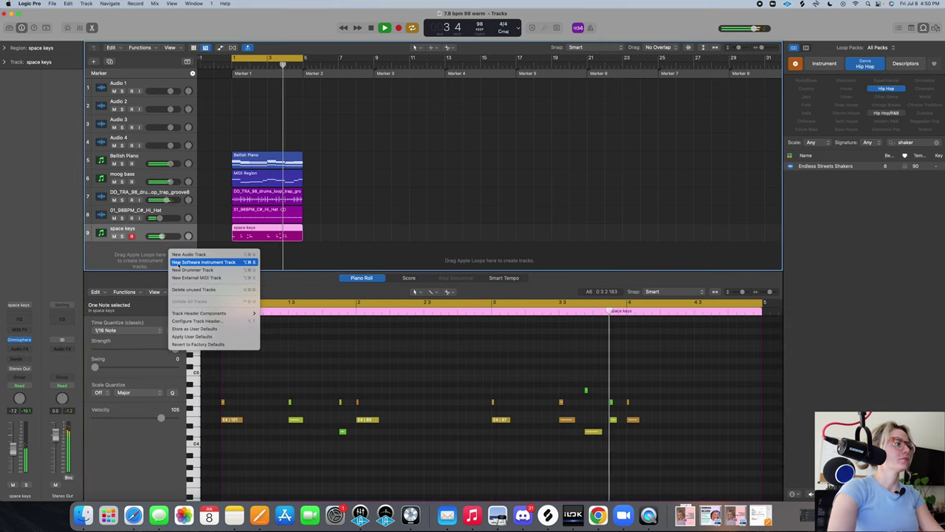
pyautogui.click(175, 262)
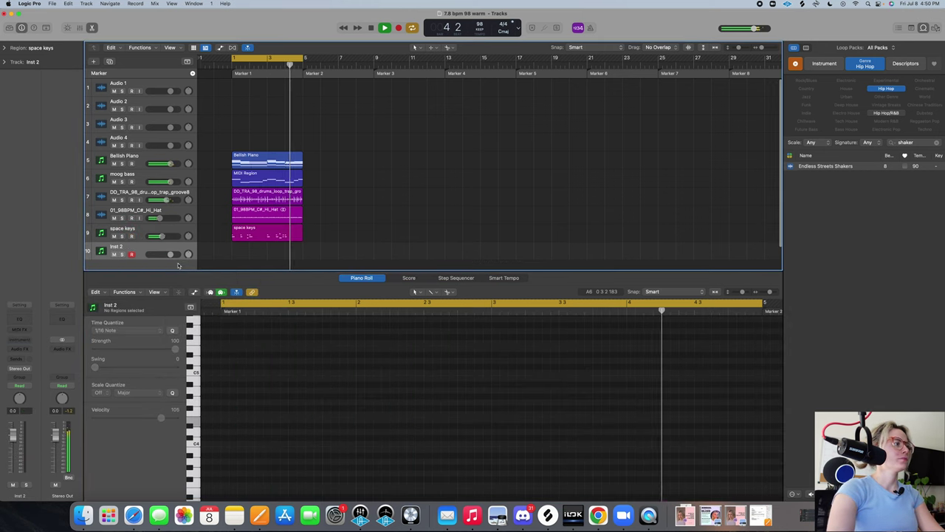
pyautogui.click(20, 341)
pyautogui.moveTo(22, 405)
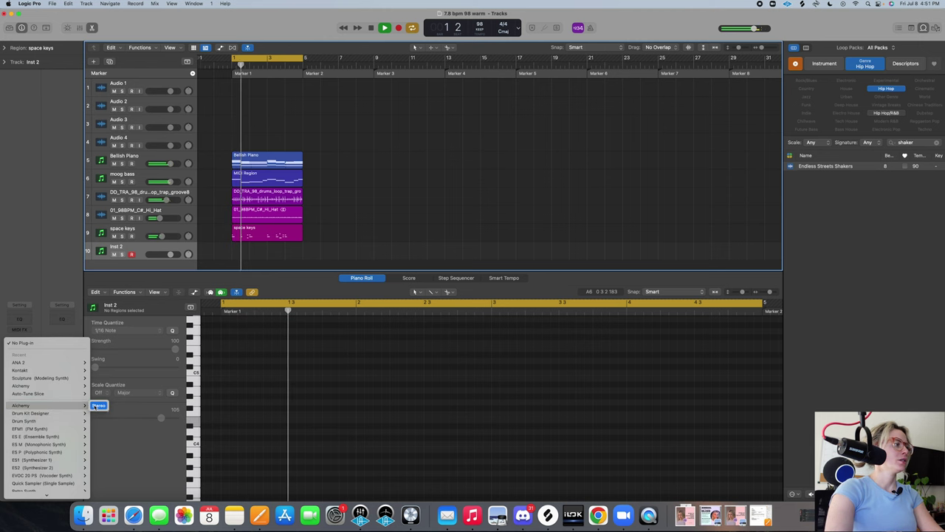
pyautogui.click(99, 405)
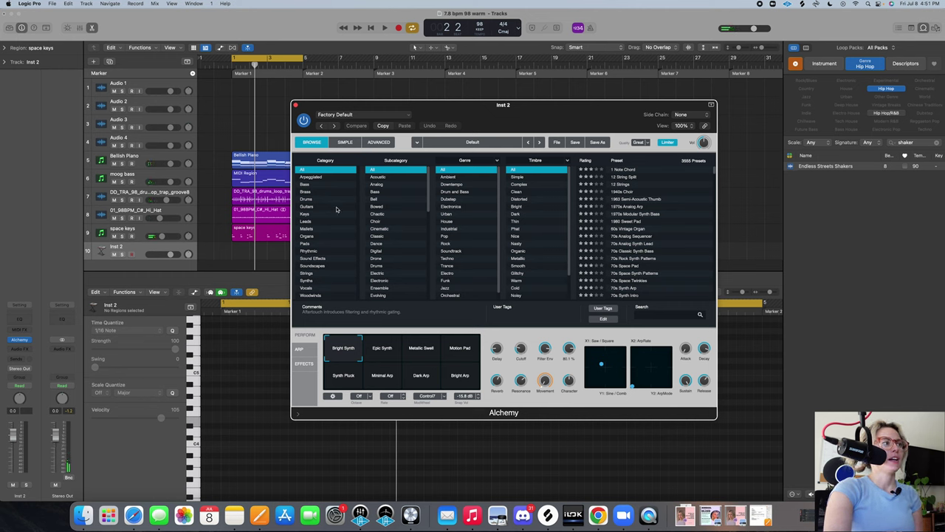
# Audition Alchemy's Arpeggiated presets Adding and 70s Synth Arp, and load Analog Head-Nod for the new track
pyautogui.click(325, 177)
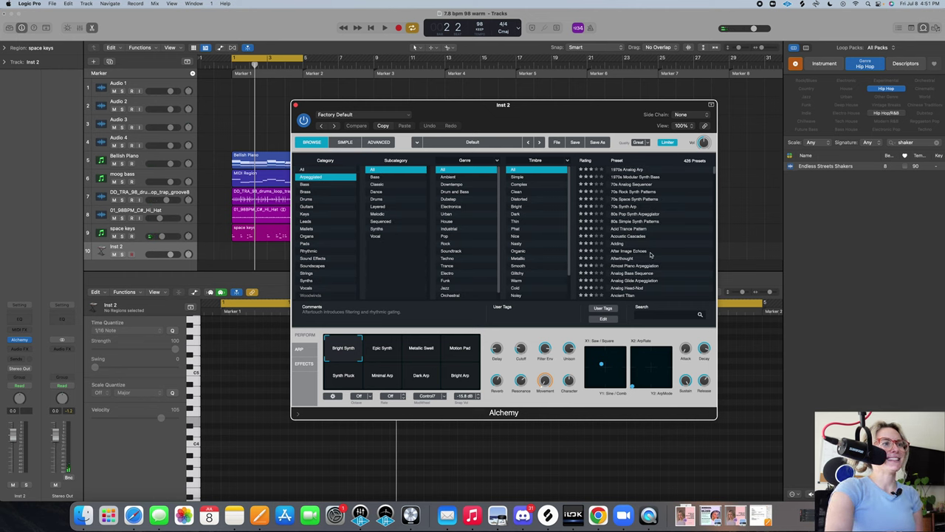
pyautogui.click(628, 244)
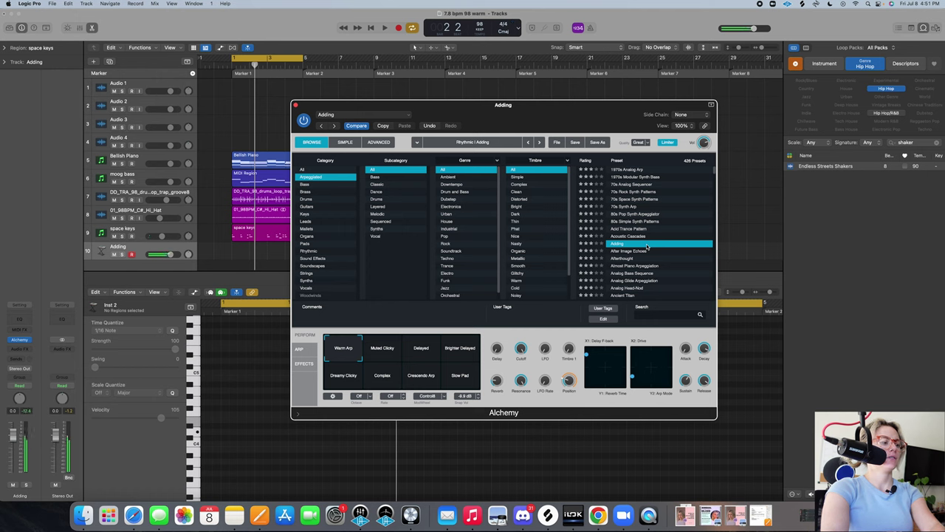
pyautogui.click(626, 207)
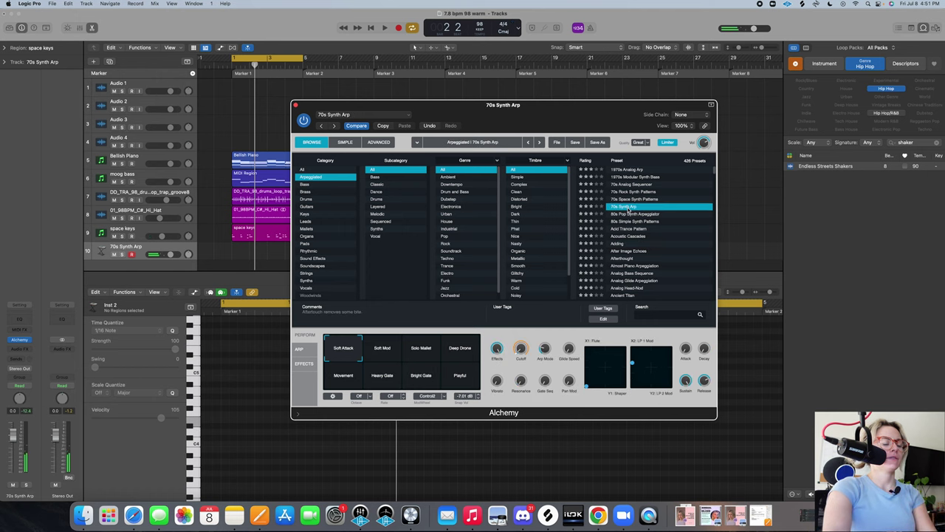
pyautogui.click(640, 288)
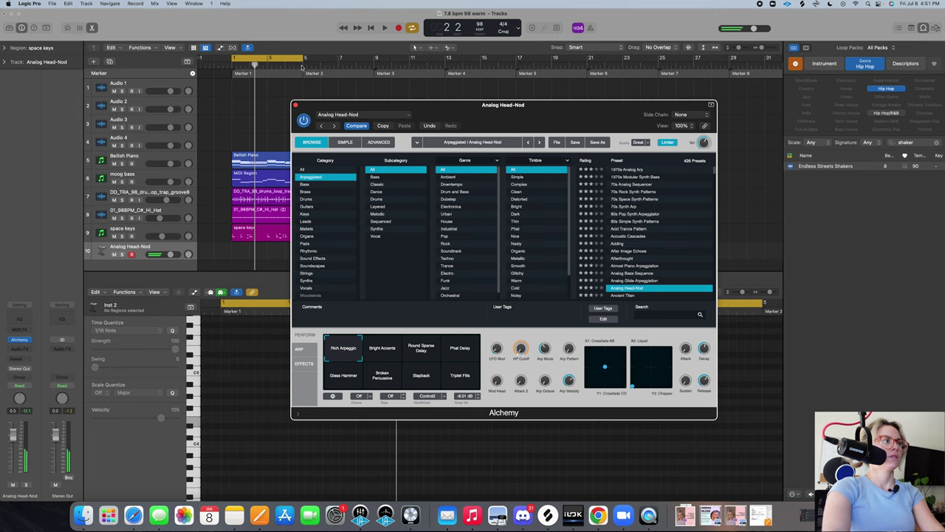
pyautogui.click(295, 105)
# Rehearse and record a two-note Analog Head-Nod part over the loop and lower the track's volume to -11.4 dB
pyautogui.press('space')
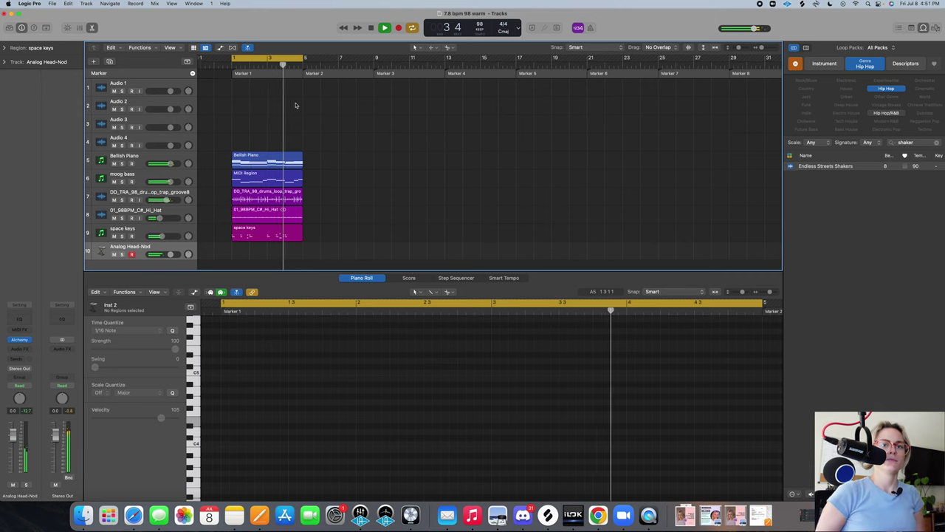
pyautogui.press('space')
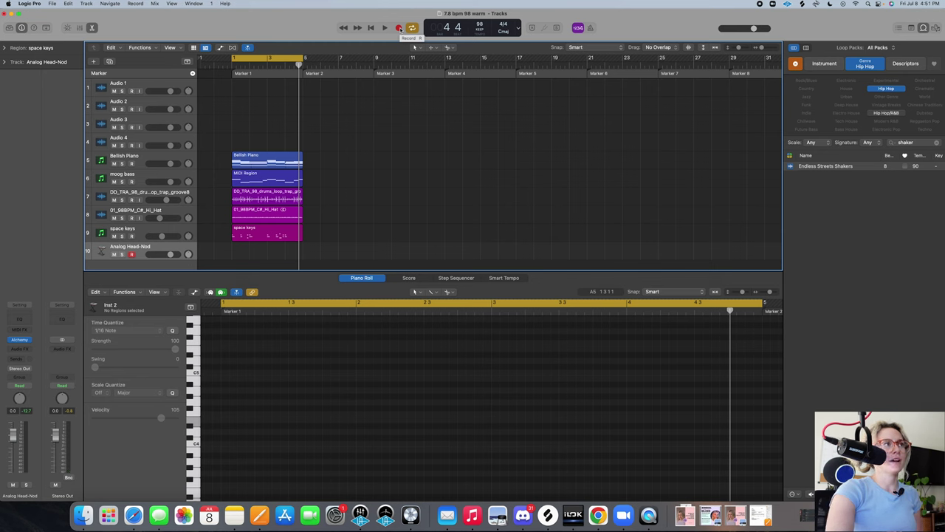
pyautogui.click(399, 28)
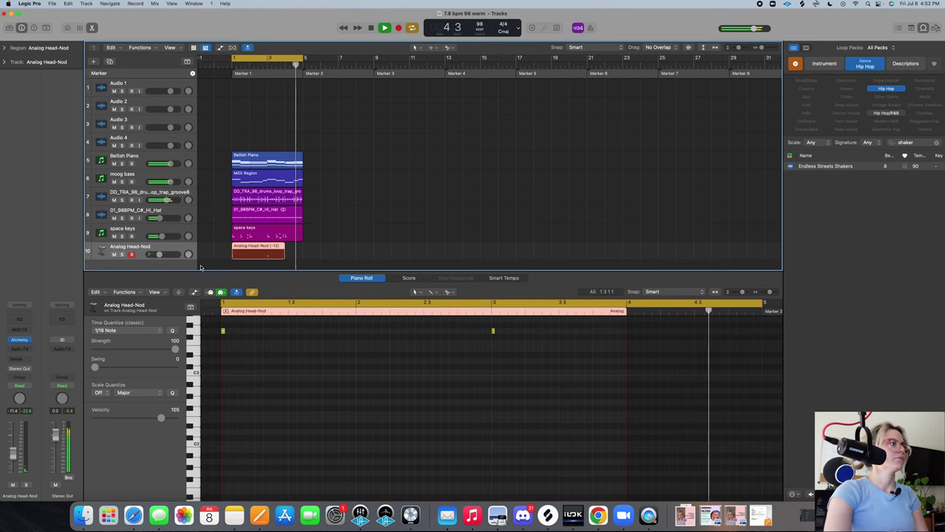
pyautogui.moveTo(161, 219)
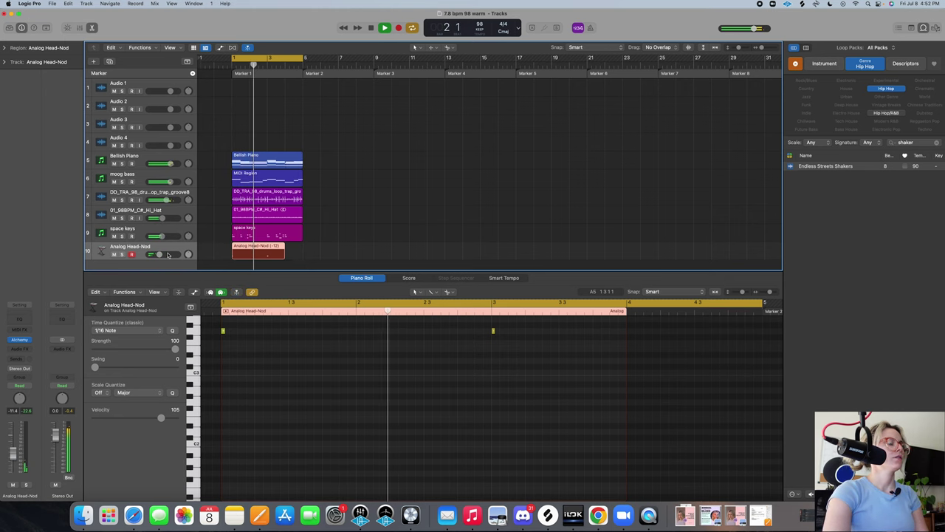
# Add another software instrument track below Analog Head-Nod and load the stereo Native Instruments Kontakt sampler on it
pyautogui.scroll(-2, 153, 230)
pyautogui.rightClick(146, 240)
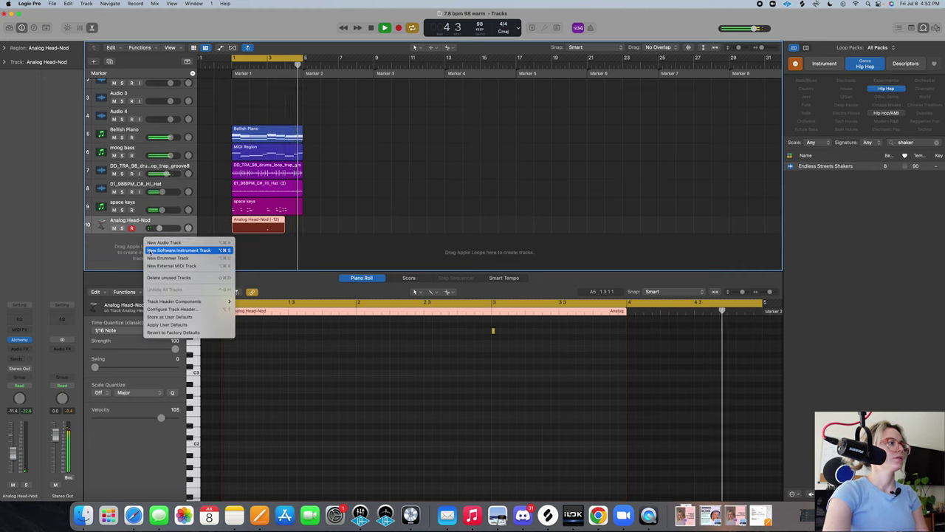
pyautogui.click(152, 250)
pyautogui.click(12, 349)
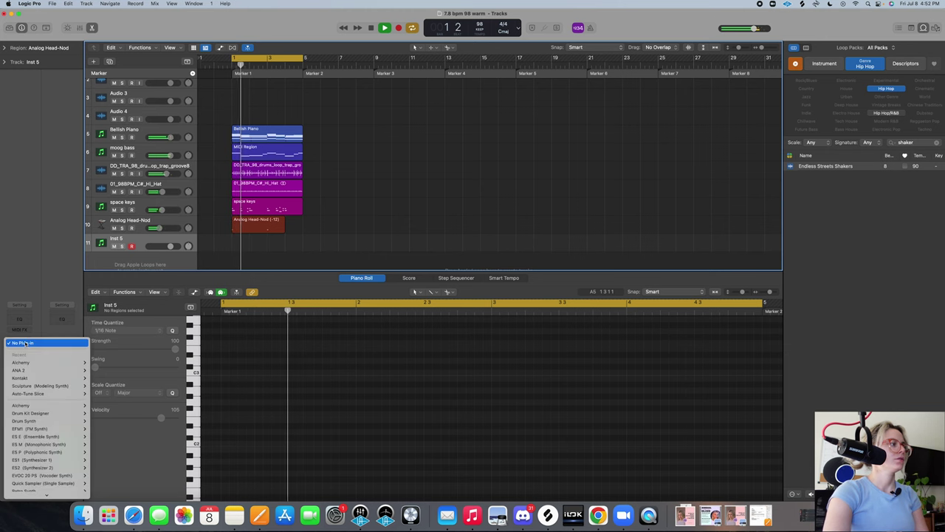
pyautogui.click(31, 517)
pyautogui.click(370, 28)
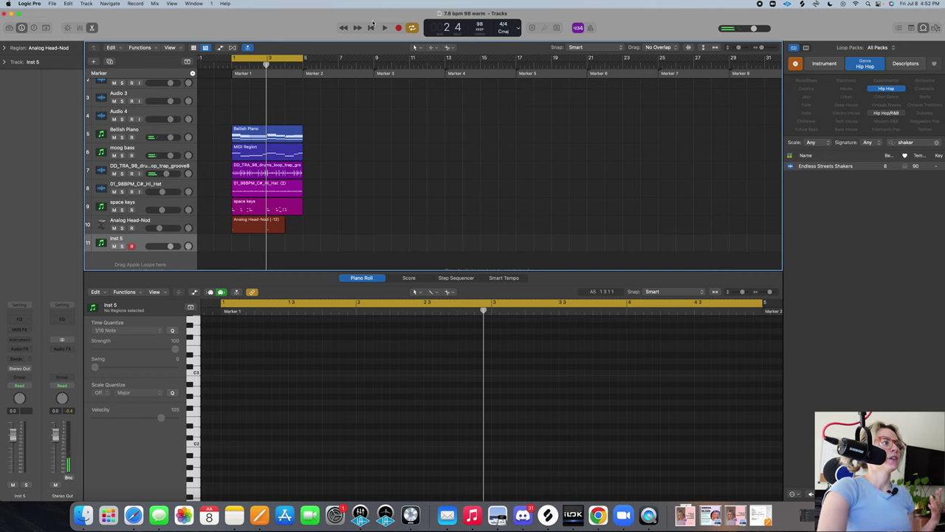
pyautogui.click(27, 346)
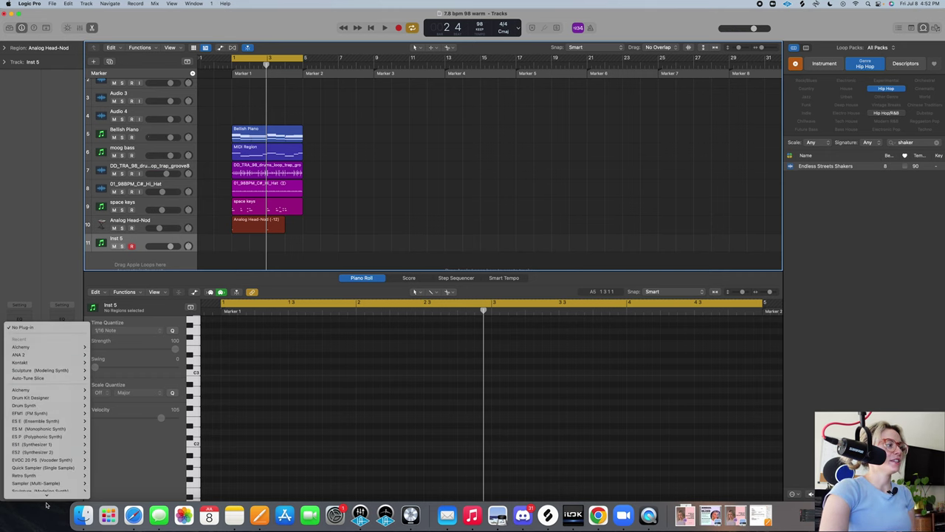
pyautogui.moveTo(46, 487)
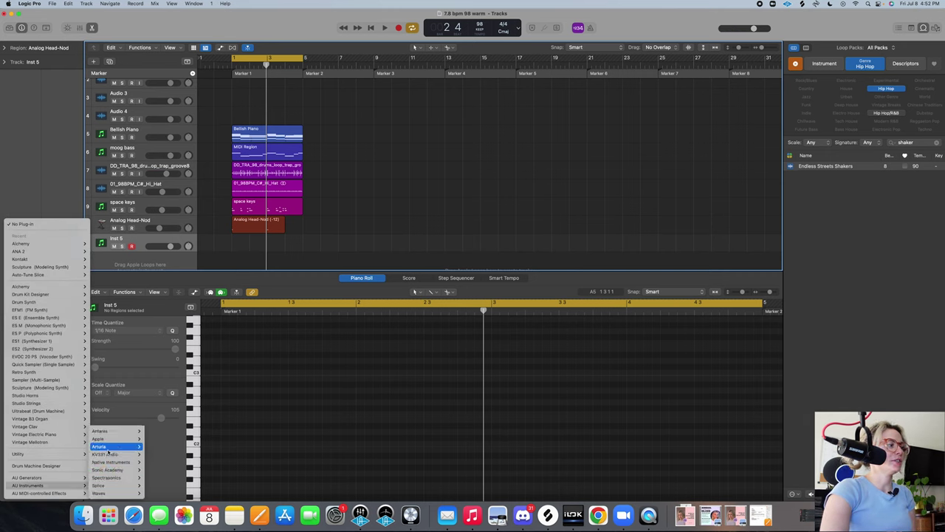
pyautogui.moveTo(108, 462)
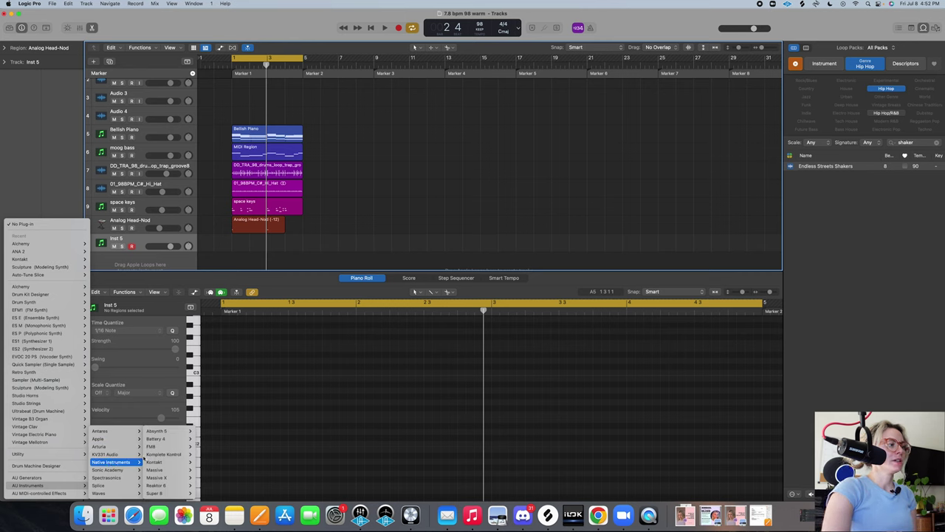
pyautogui.moveTo(155, 463)
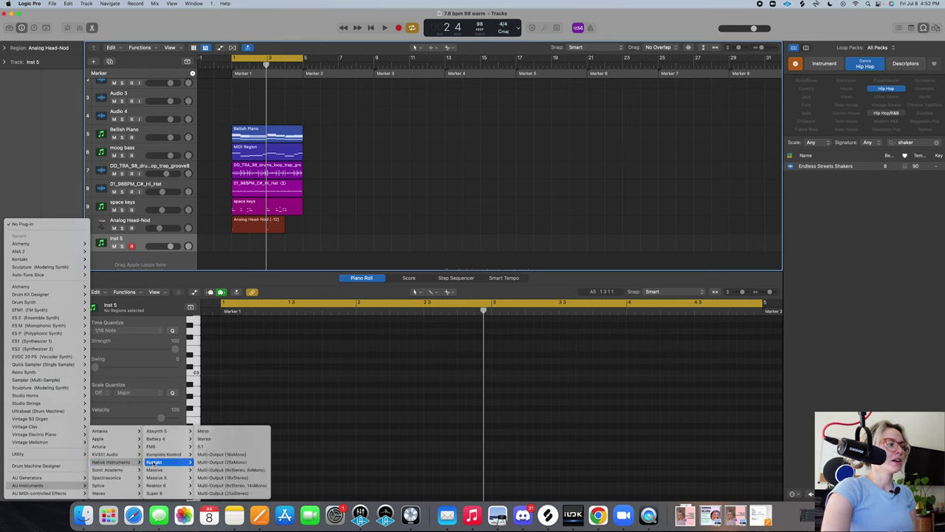
pyautogui.click(203, 441)
# Load Electric Sunburst.nki from Kontakt's Session Guitarist - Electric Sunburst library and close the plug-in window
pyautogui.scroll(-10, 340, 295)
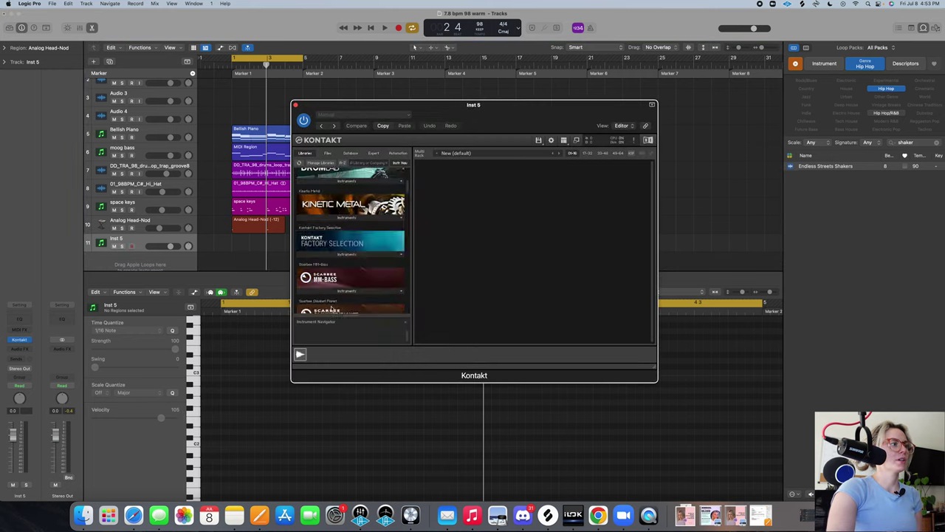
pyautogui.scroll(-15, 332, 310)
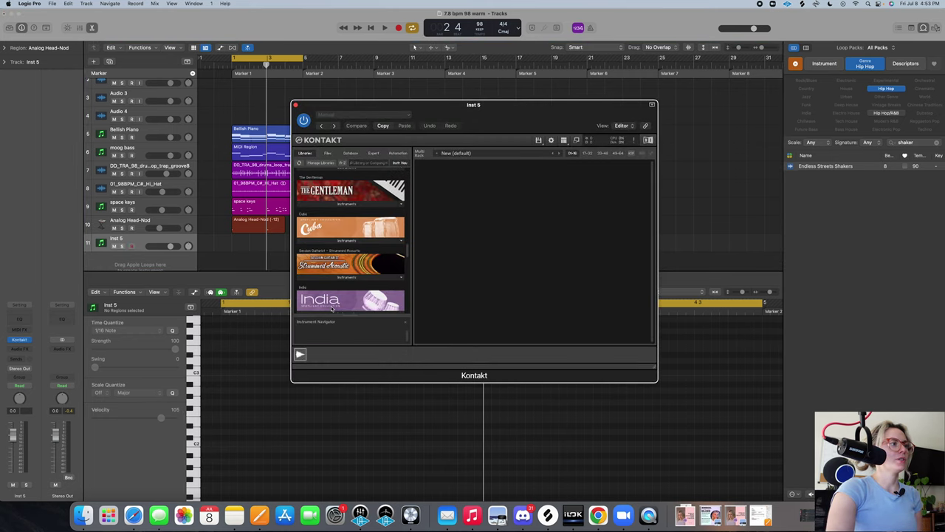
pyautogui.scroll(-3, 332, 309)
pyautogui.click(363, 282)
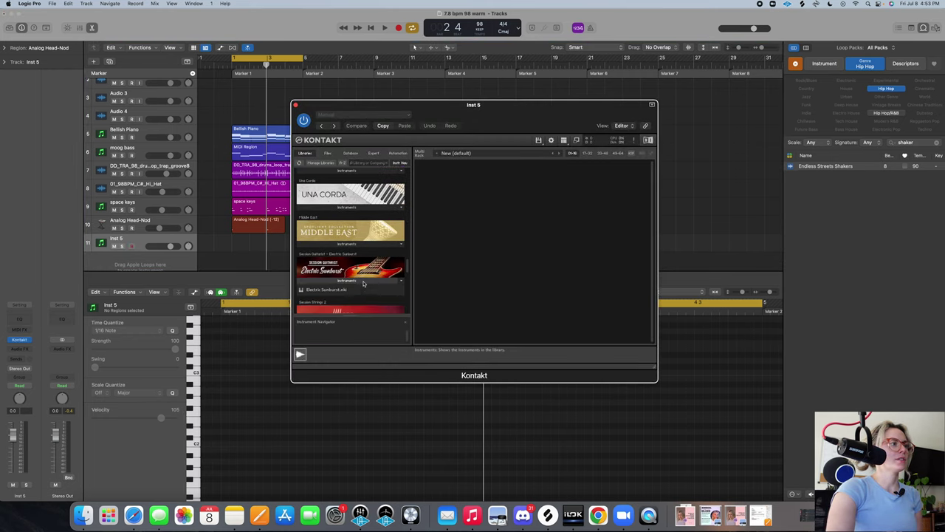
pyautogui.doubleClick(351, 290)
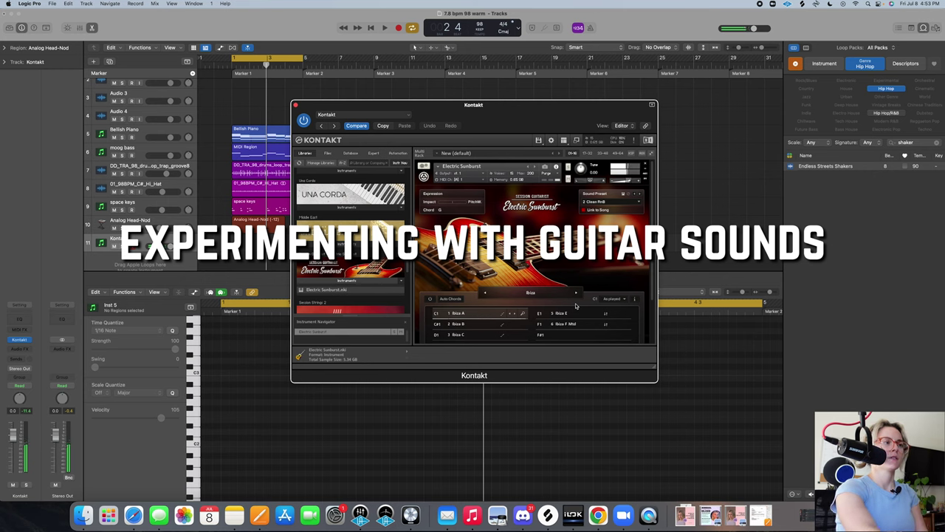
pyautogui.click(295, 105)
# Record a four-bar Kontakt guitar chord part against the soloed Bellish Piano, and play it back with moog bass soloed as well
pyautogui.press('space')
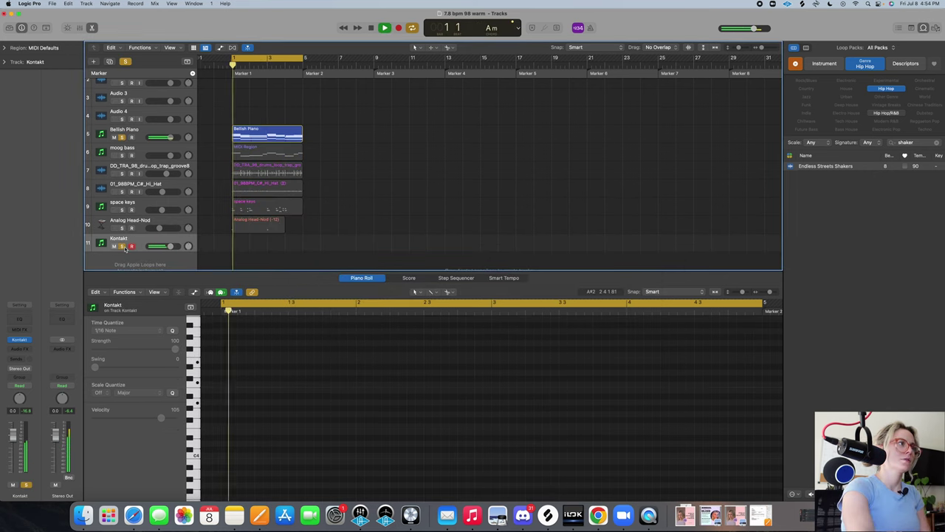
pyautogui.click(123, 246)
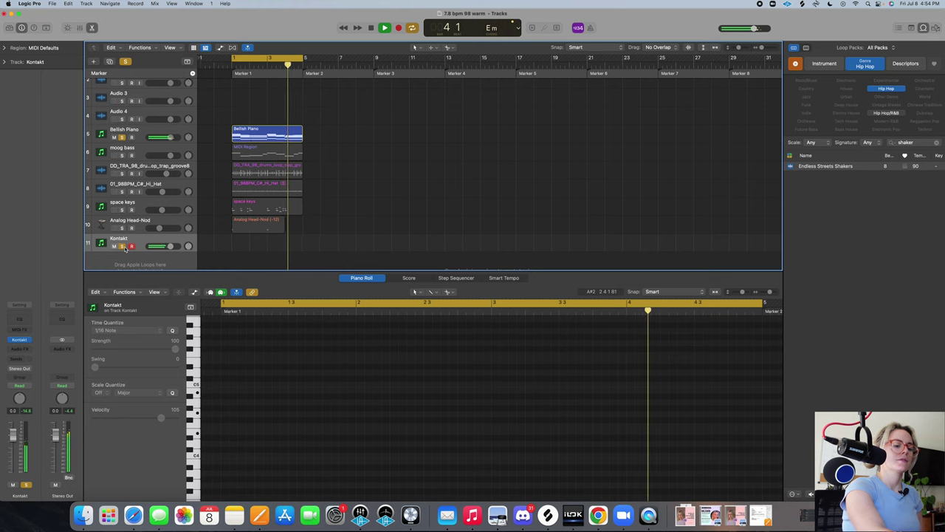
pyautogui.press('space')
pyautogui.press('r')
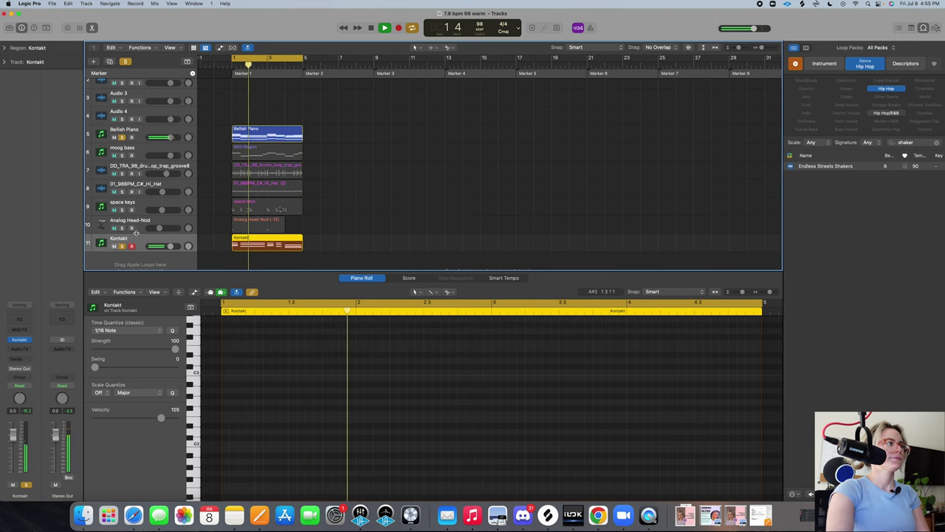
pyautogui.click(122, 155)
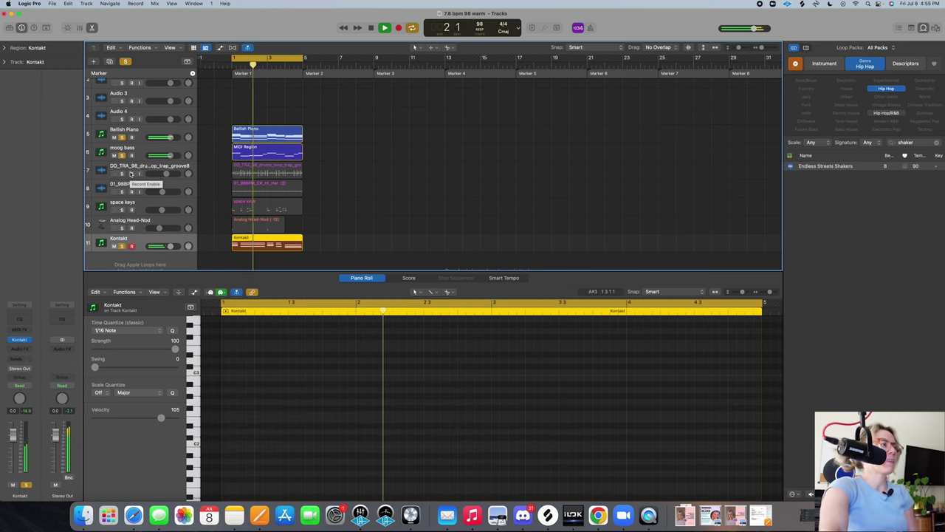
pyautogui.click(384, 27)
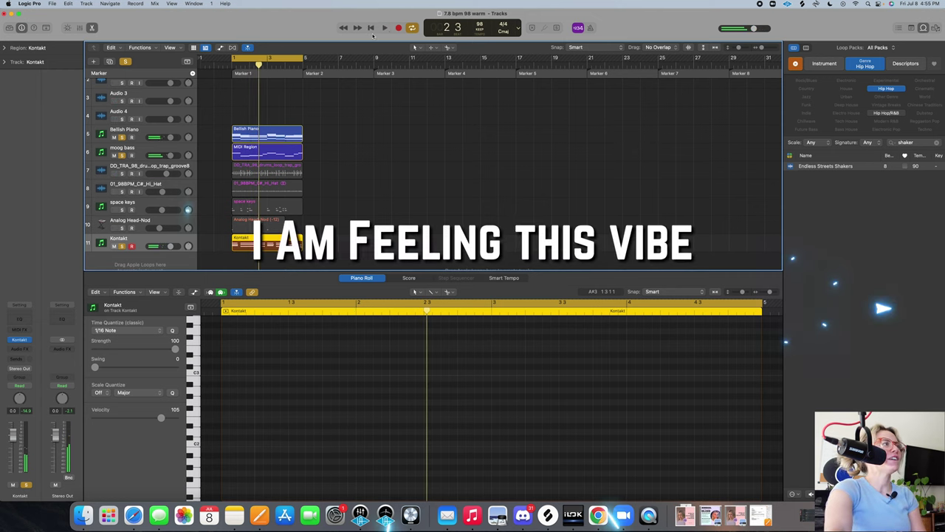
# Bounce the Kontakt region in place to a new track as Kontakt_bip, leaving the source and including the audio tail in the file
pyautogui.click(285, 247)
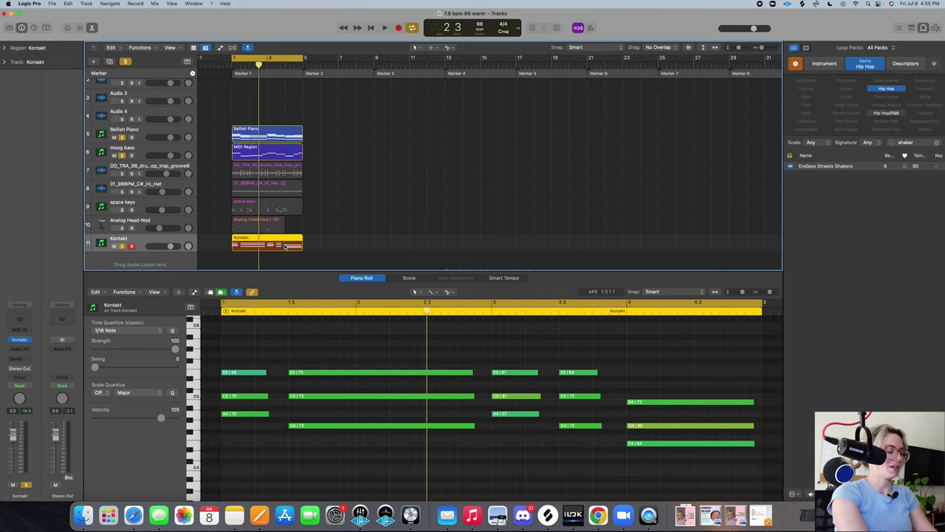
pyautogui.hotkey('ctrl', 'b')
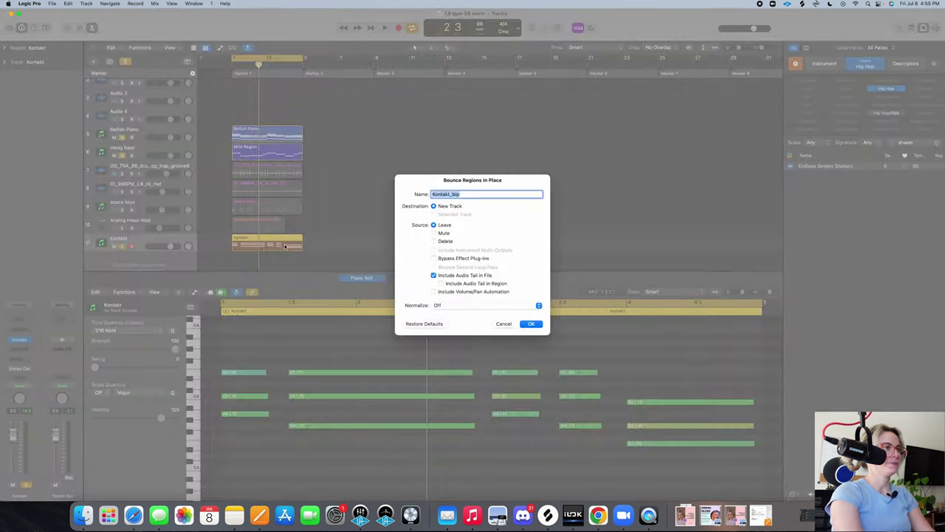
pyautogui.click(532, 323)
# Play the Kontakt_bip track soloed on its own and insert the Murda Melodies effect on it
pyautogui.click(117, 259)
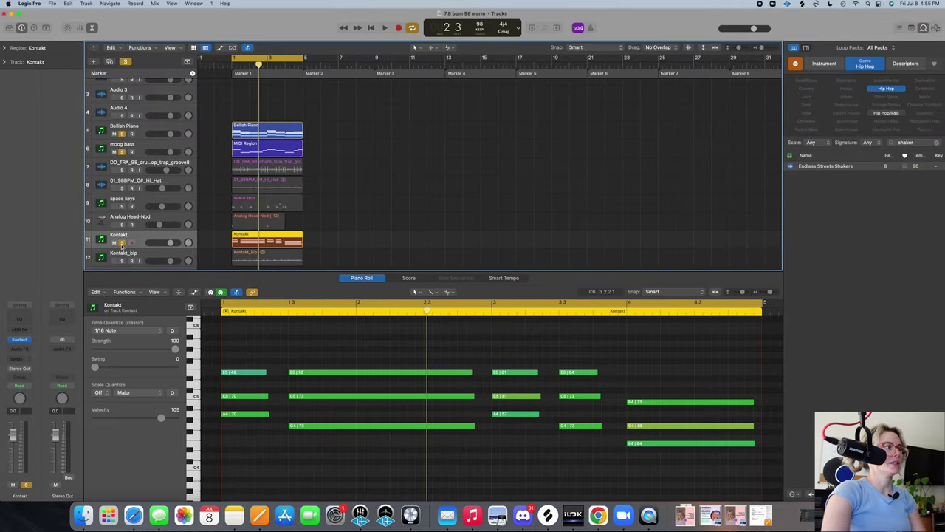
pyautogui.press('space')
pyautogui.click(155, 255)
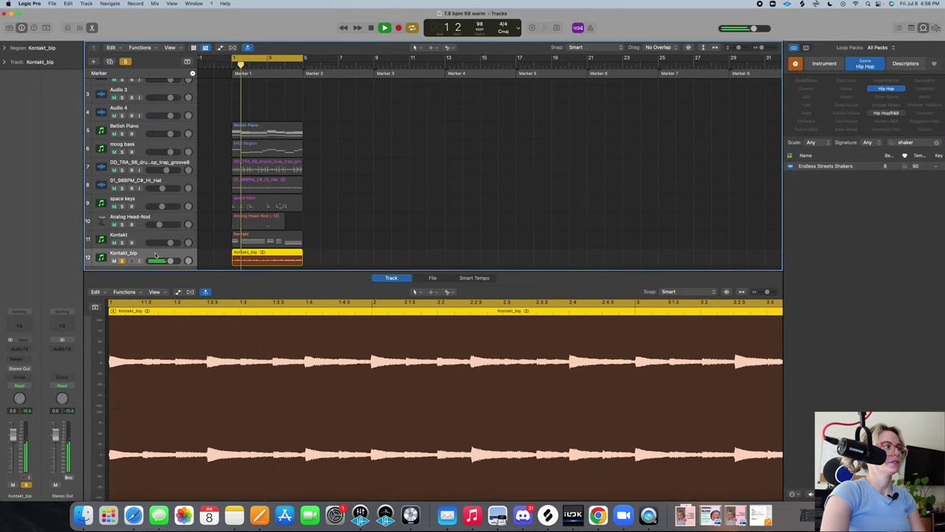
pyautogui.click(19, 349)
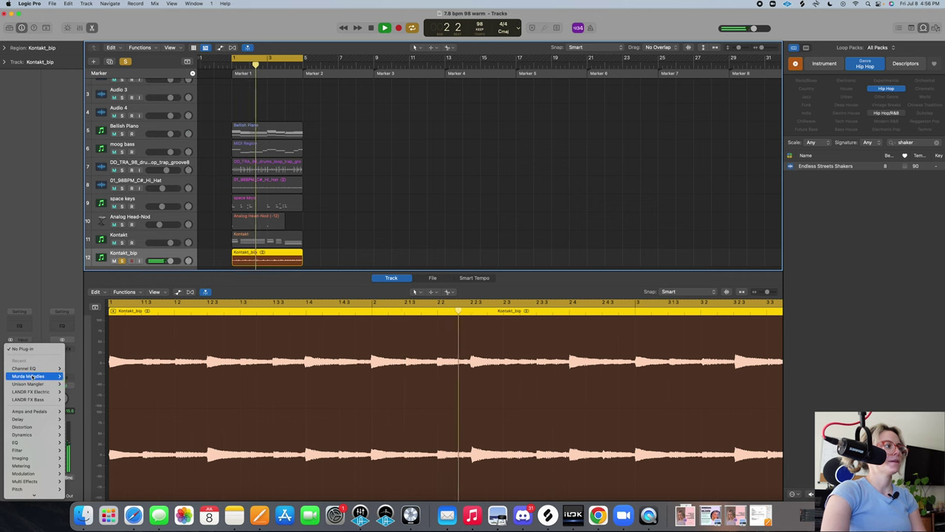
pyautogui.click(74, 375)
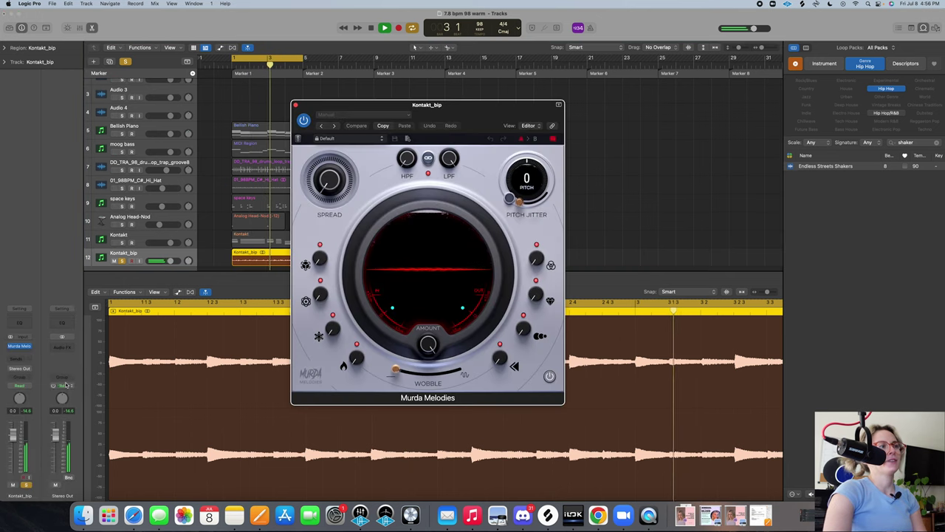
# Try the Floating preset in Murda Melodies and play Kontakt_bip with the Kontakt track soloed alongside it
pyautogui.click(363, 139)
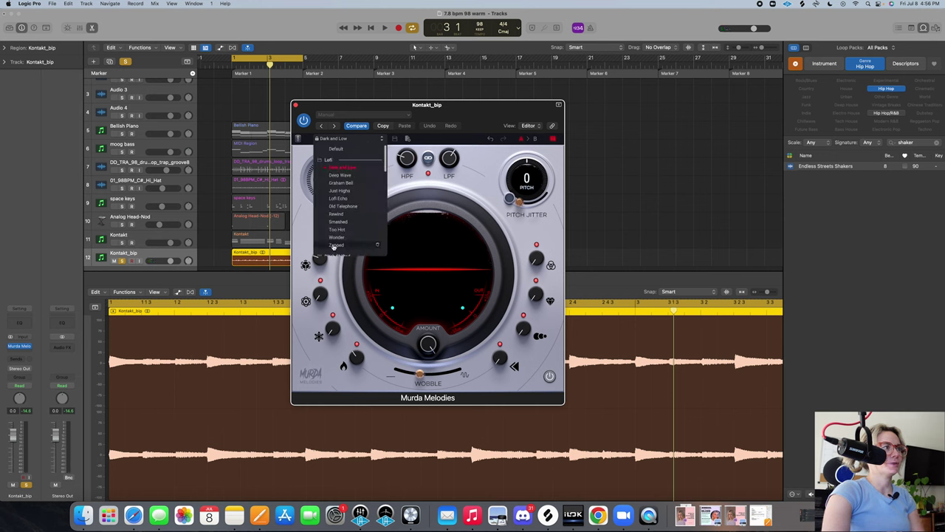
pyautogui.scroll(-5, 334, 248)
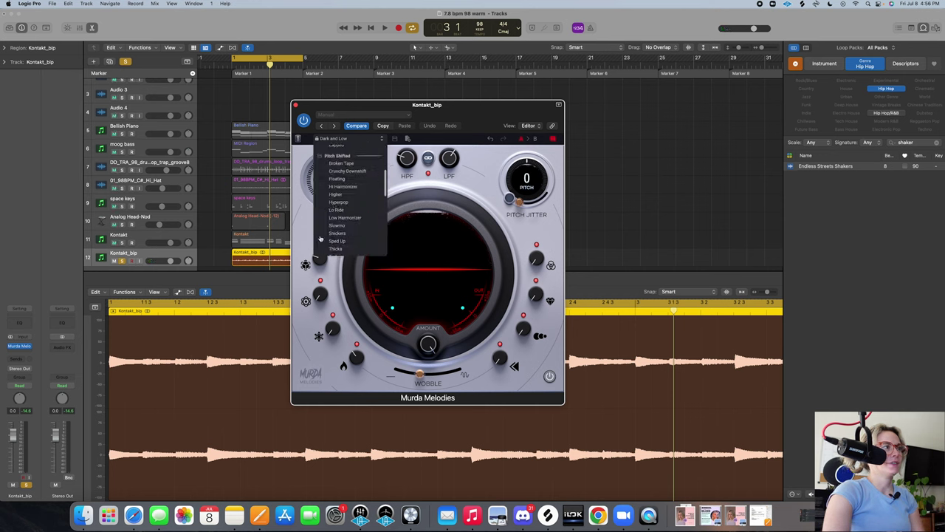
pyautogui.click(348, 180)
pyautogui.press('space')
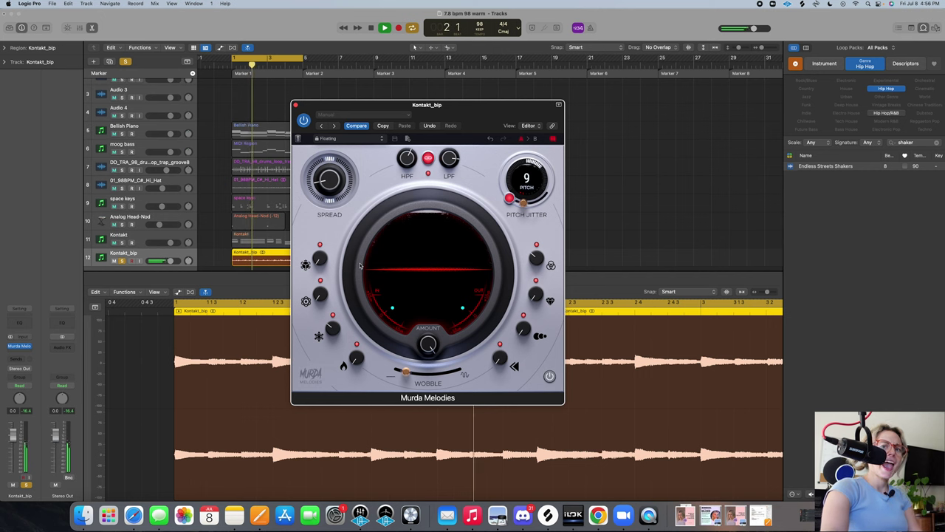
pyautogui.click(121, 242)
# Audition the Lofi Echo and Crunchy Downshift presets in Murda Melodies during playback
pyautogui.click(347, 138)
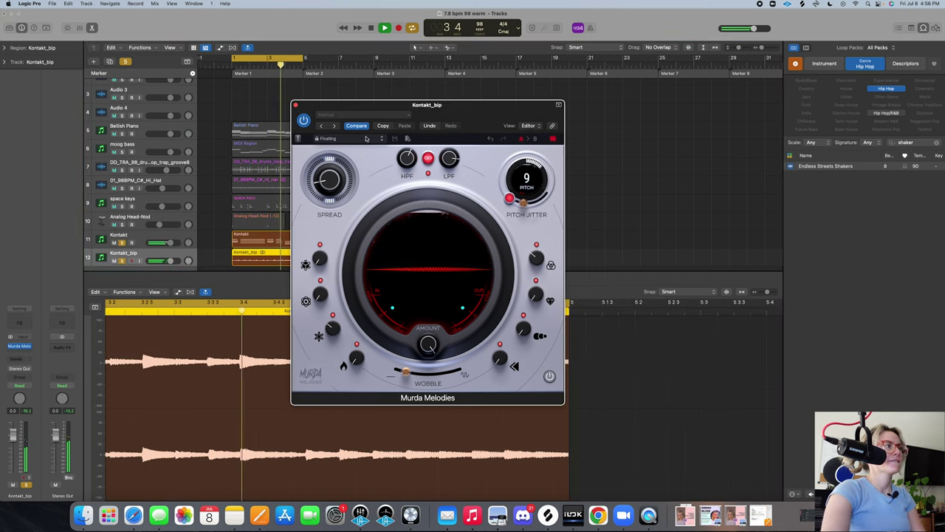
pyautogui.click(347, 138)
pyautogui.click(355, 199)
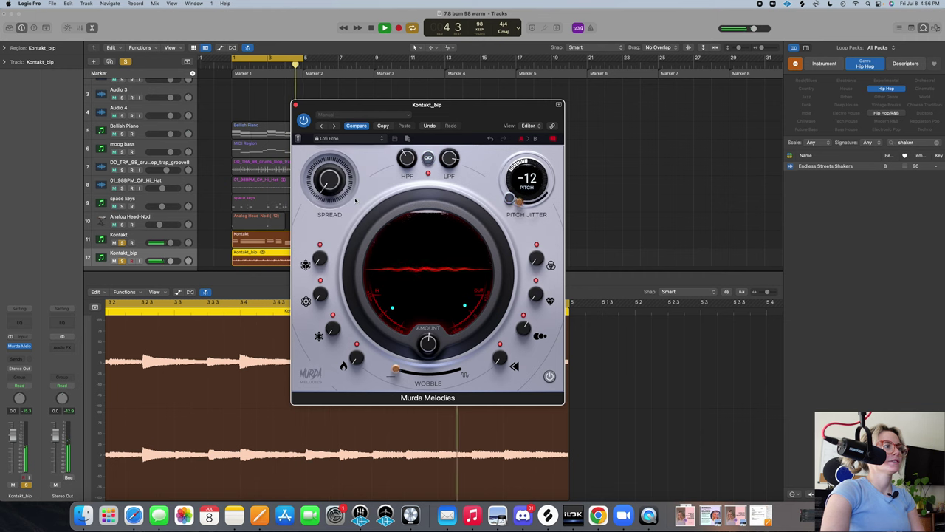
pyautogui.click(374, 141)
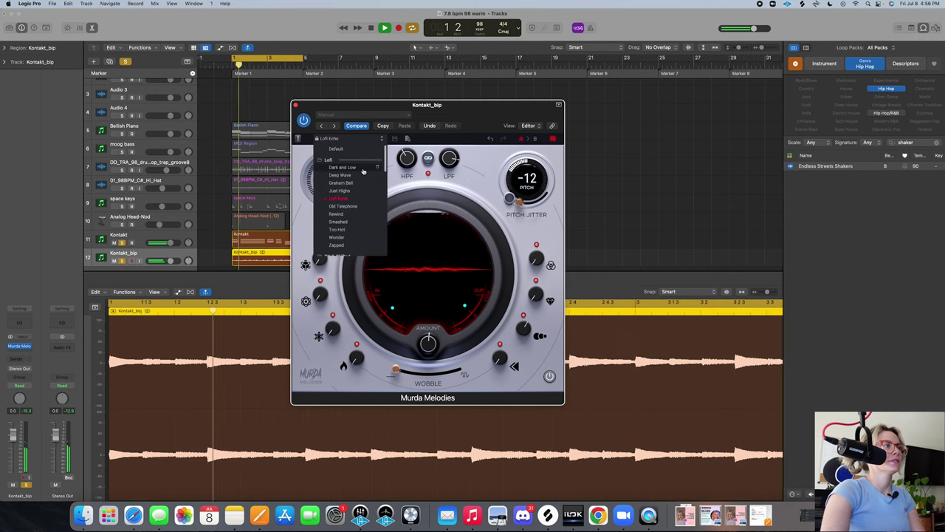
pyautogui.scroll(-3, 353, 206)
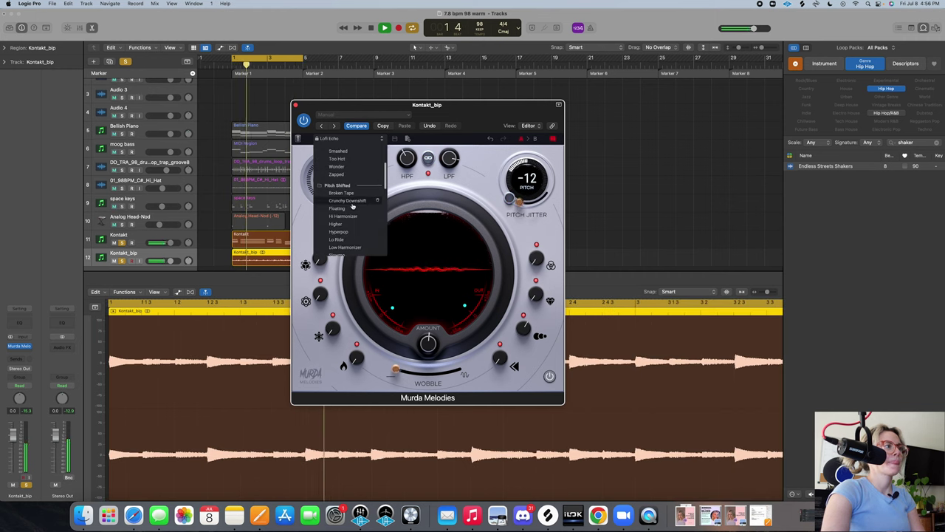
pyautogui.click(350, 199)
# Browse the Murda Melodies presets, load Spaced, and play Kontakt_bip soloed on its own
pyautogui.click(354, 139)
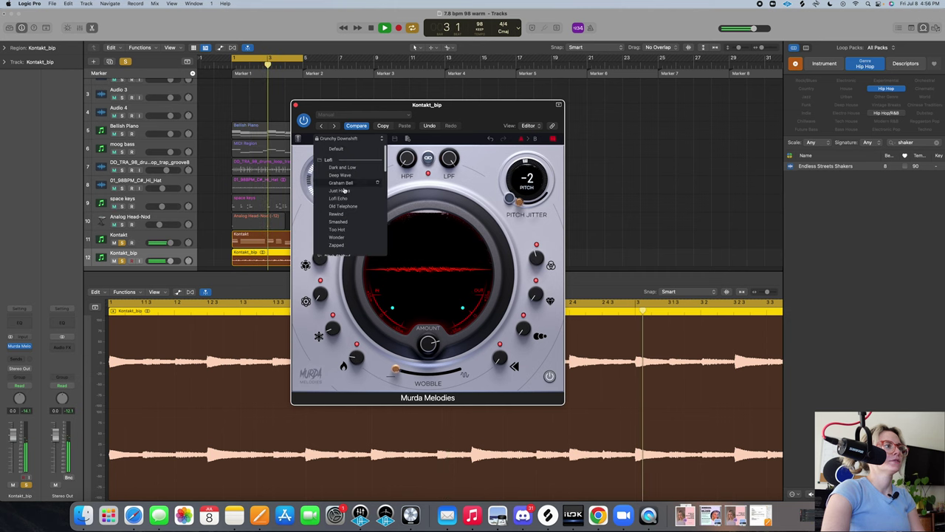
pyautogui.scroll(-3, 345, 229)
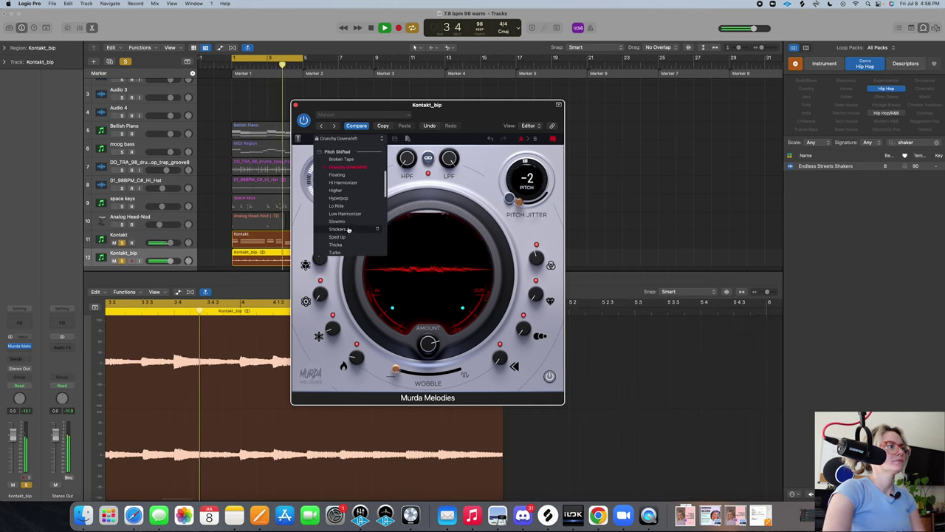
pyautogui.scroll(-1, 344, 204)
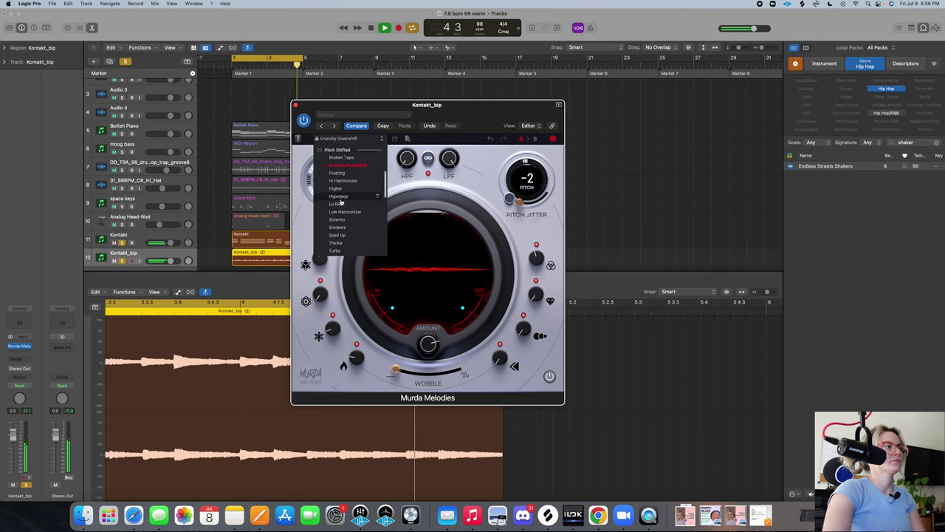
pyautogui.scroll(5, 340, 209)
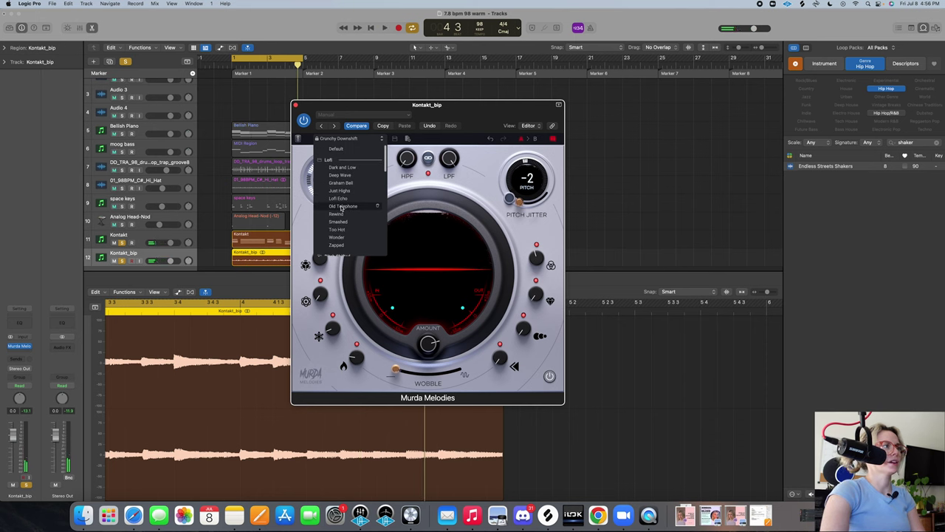
pyautogui.scroll(-8, 341, 209)
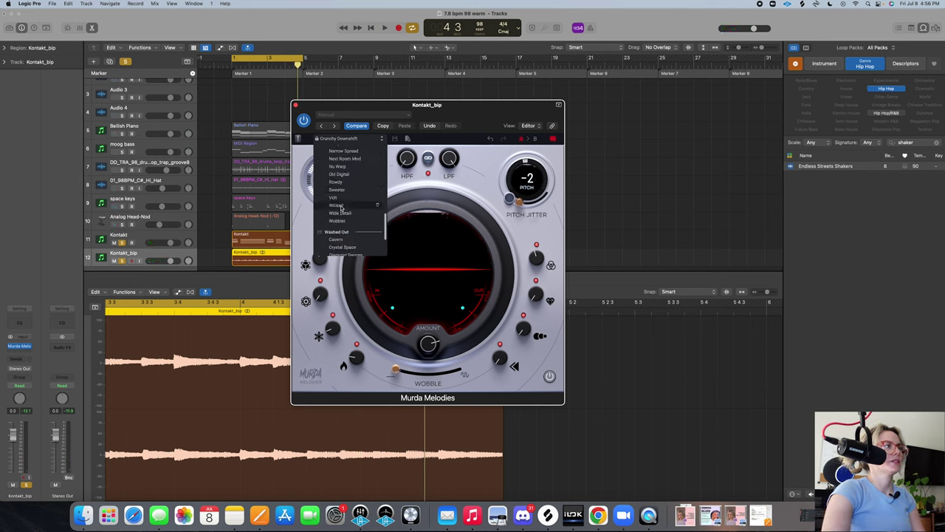
pyautogui.click(346, 230)
pyautogui.press('space')
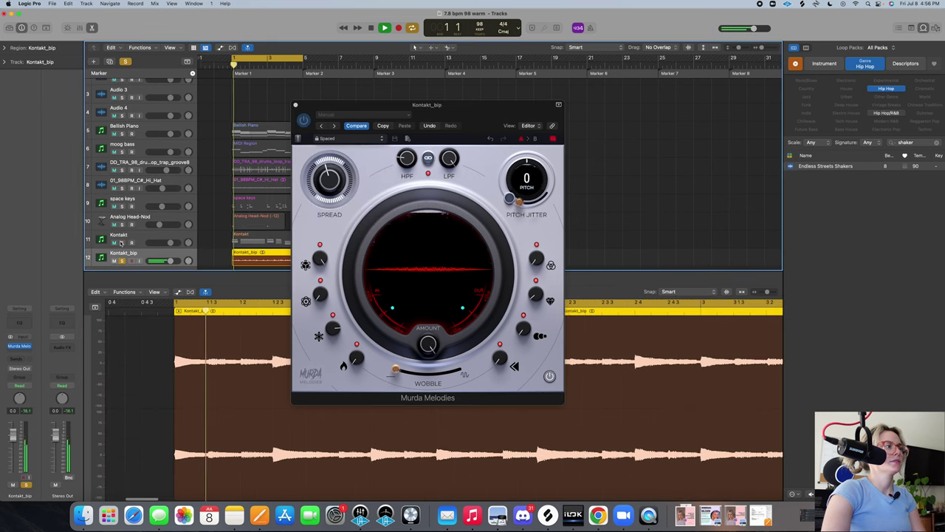
# Load the Far Away preset from the Washed Out category in Murda Melodies and solo the Kontakt track alongside
pyautogui.click(348, 138)
pyautogui.scroll(-8, 342, 236)
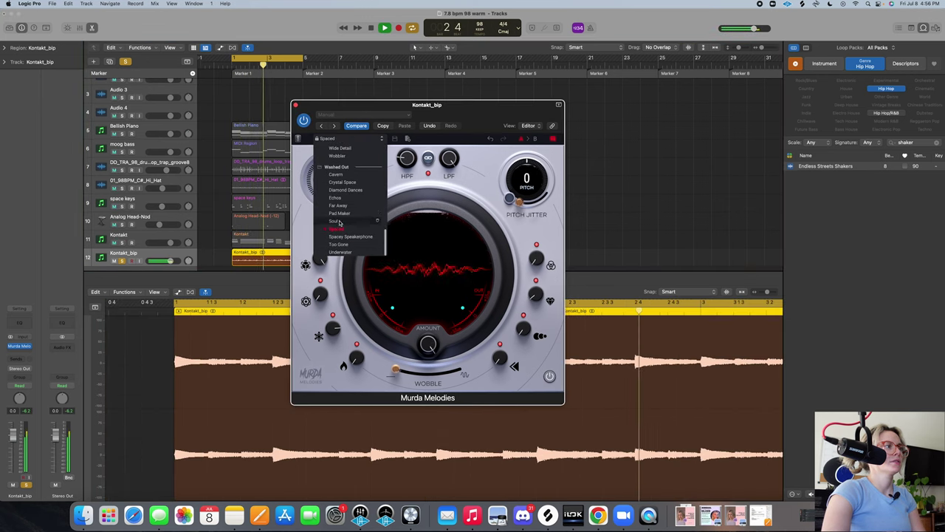
pyautogui.click(339, 217)
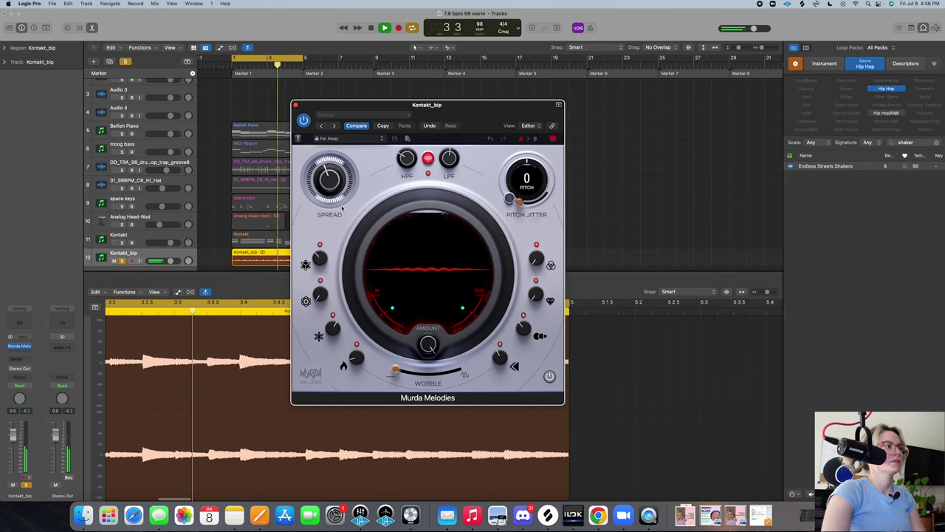
pyautogui.click(122, 243)
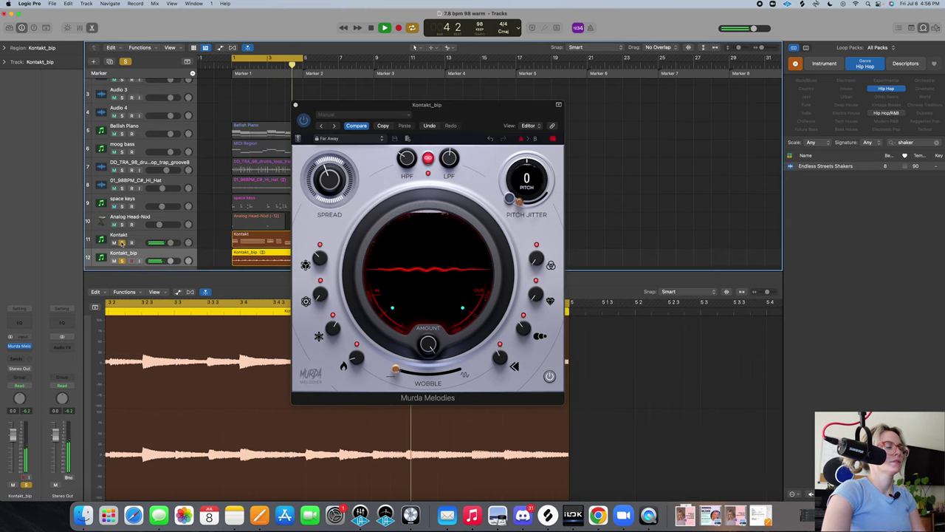
# Close Murda Melodies, set Kontakt_bip's volume to 1.1 dB and Kontakt's to -4.4 dB, and unsolo both tracks
pyautogui.moveTo(170, 258); pyautogui.dragTo(164, 257)
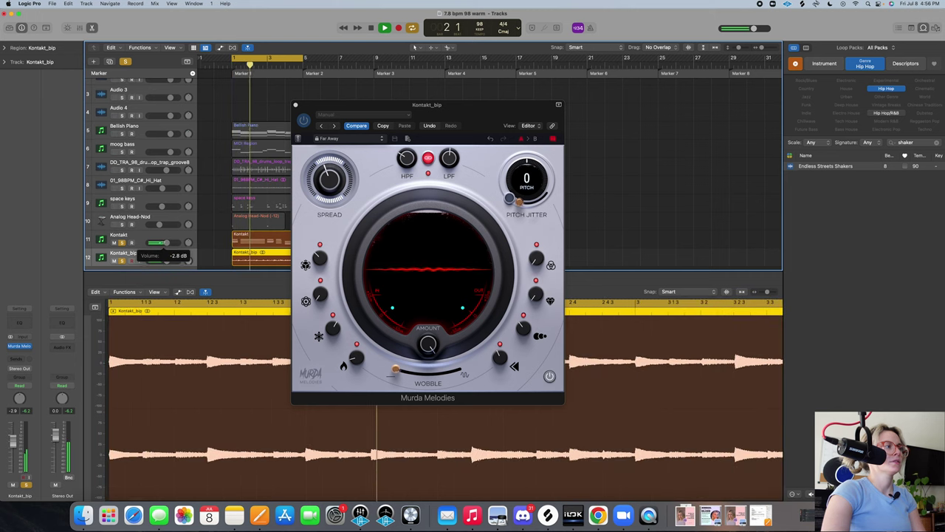
pyautogui.click(296, 105)
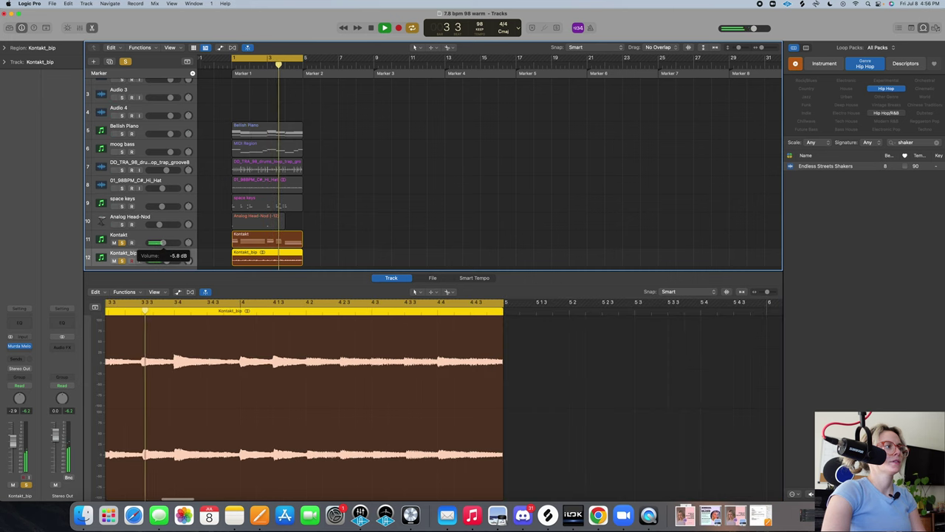
pyautogui.moveTo(167, 260); pyautogui.dragTo(174, 262)
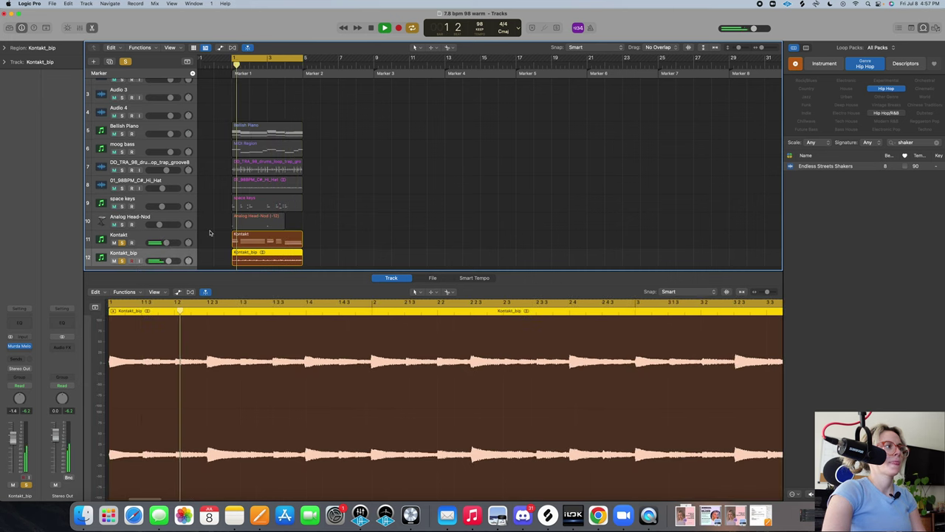
pyautogui.click(123, 242)
pyautogui.moveTo(169, 261); pyautogui.dragTo(171, 261)
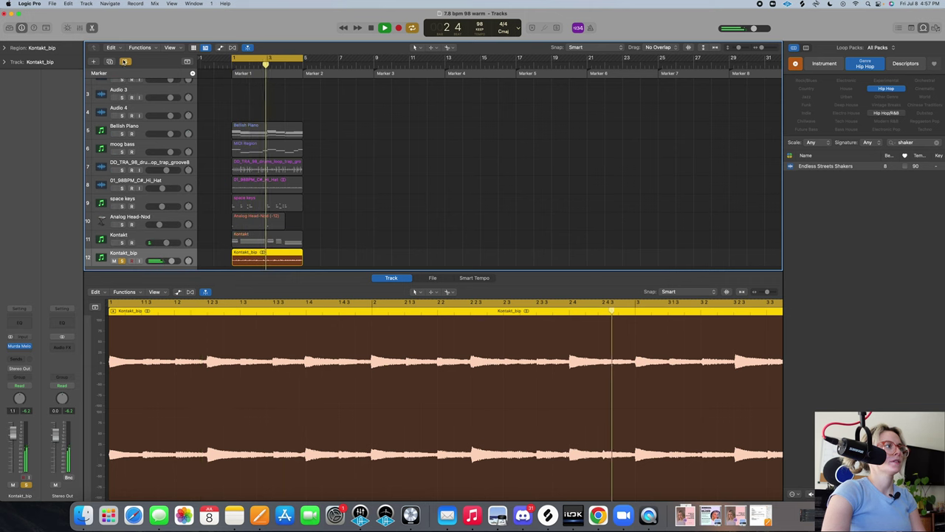
pyautogui.click(122, 260)
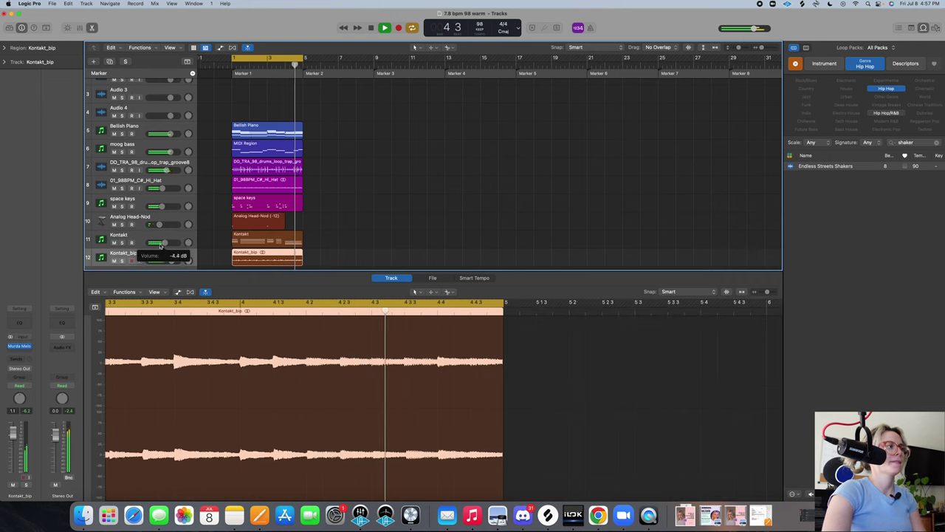
# Insert LANDR FX Electric with the Sad Guitar preset on the Kontakt track and lower its volume to about -6.2 dB
pyautogui.click(140, 236)
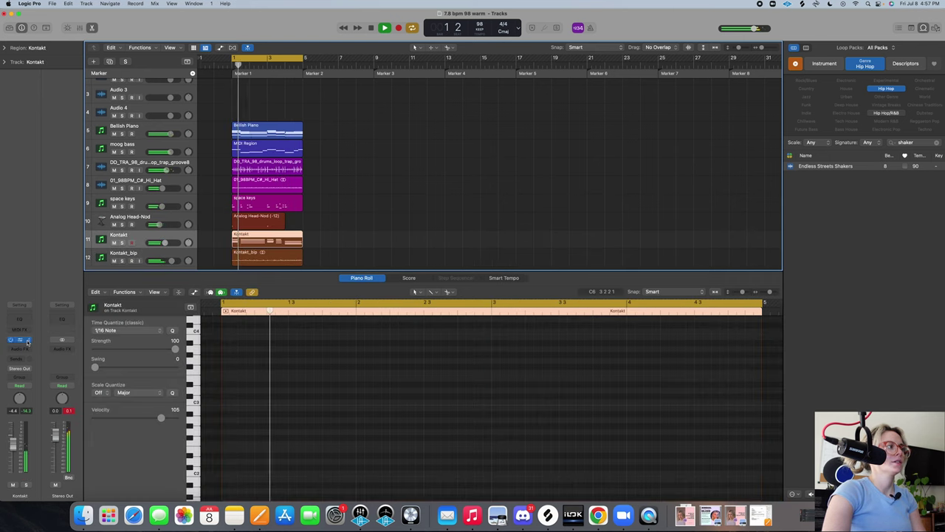
pyautogui.click(29, 349)
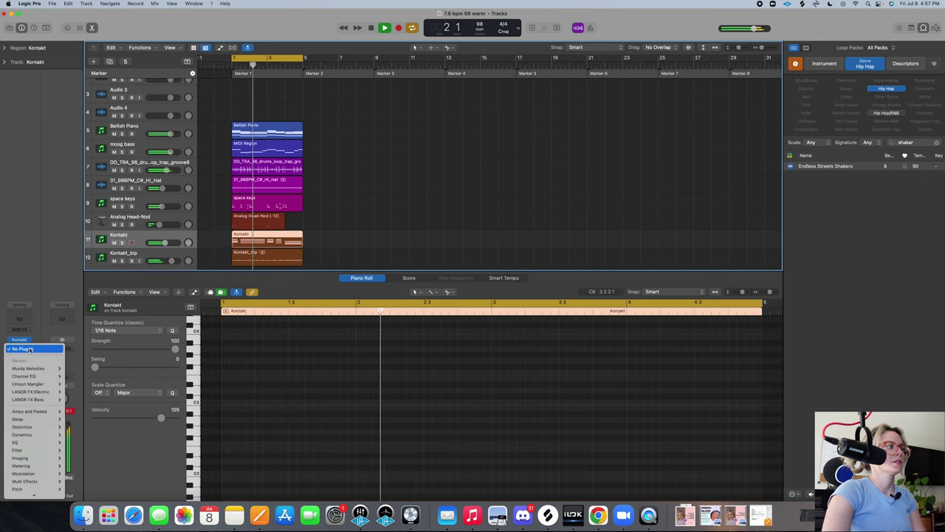
pyautogui.moveTo(32, 364)
pyautogui.click(80, 361)
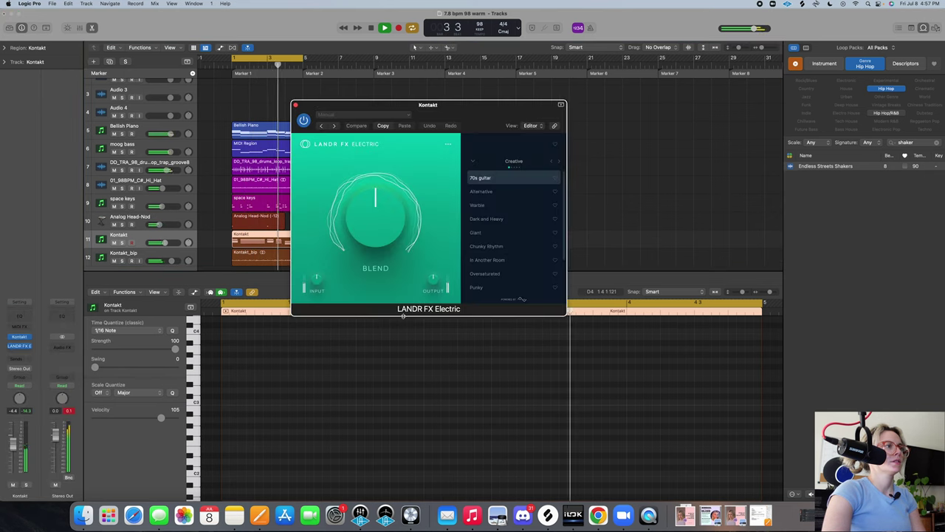
pyautogui.scroll(-2, 494, 291)
pyautogui.click(492, 287)
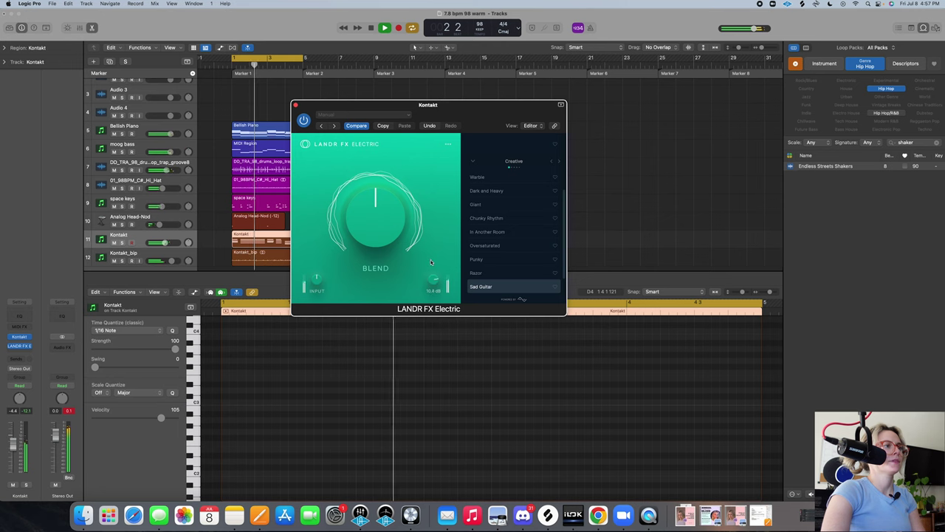
pyautogui.click(296, 105)
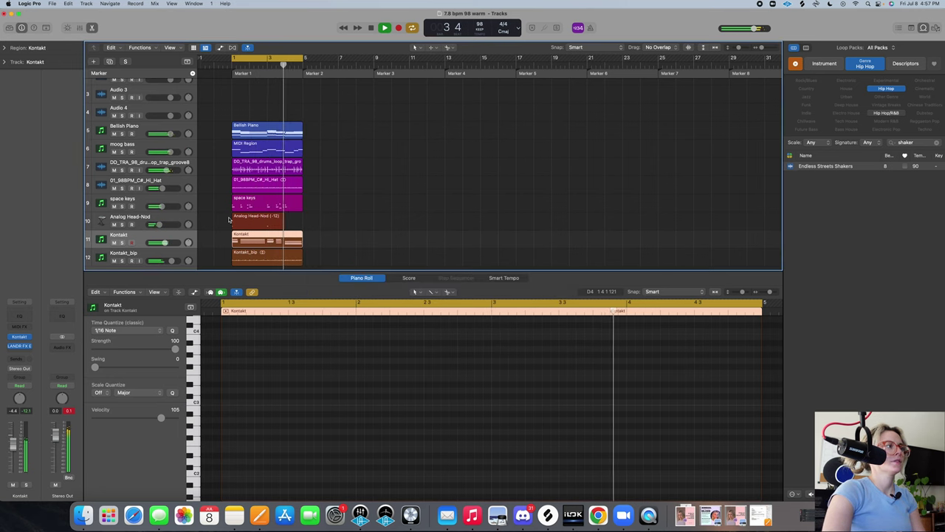
pyautogui.moveTo(168, 244); pyautogui.dragTo(161, 244)
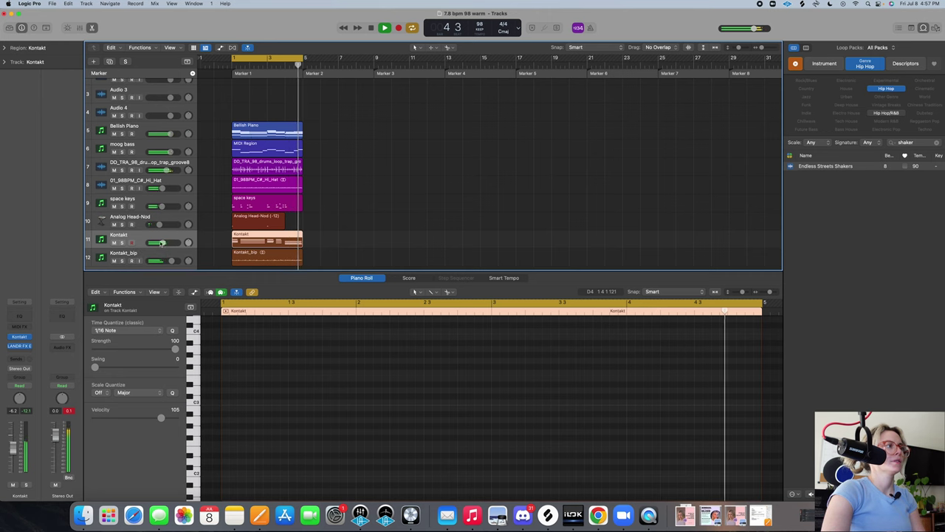
# Add a software instrument track with the SEIDS fav kit patch and create a four-bar pattern region on it
pyautogui.scroll(-2, 184, 166)
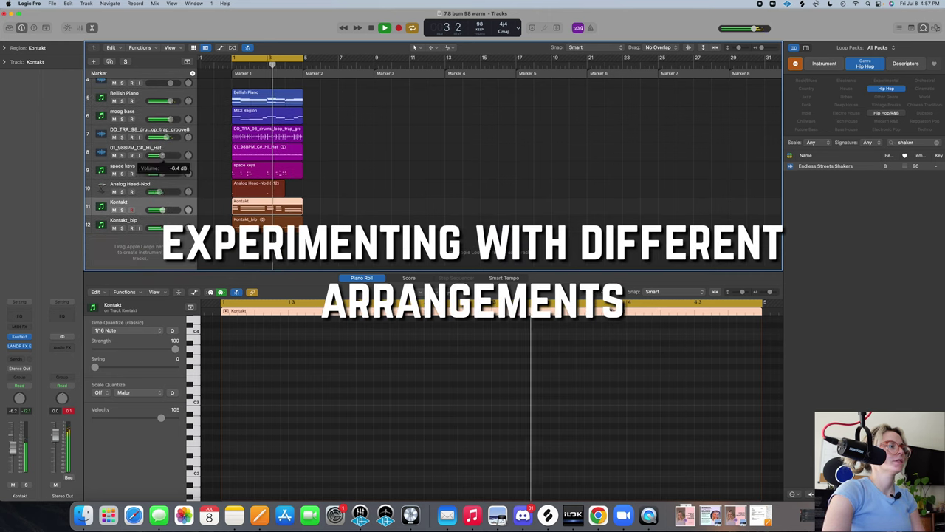
pyautogui.rightClick(158, 244)
pyautogui.click(192, 325)
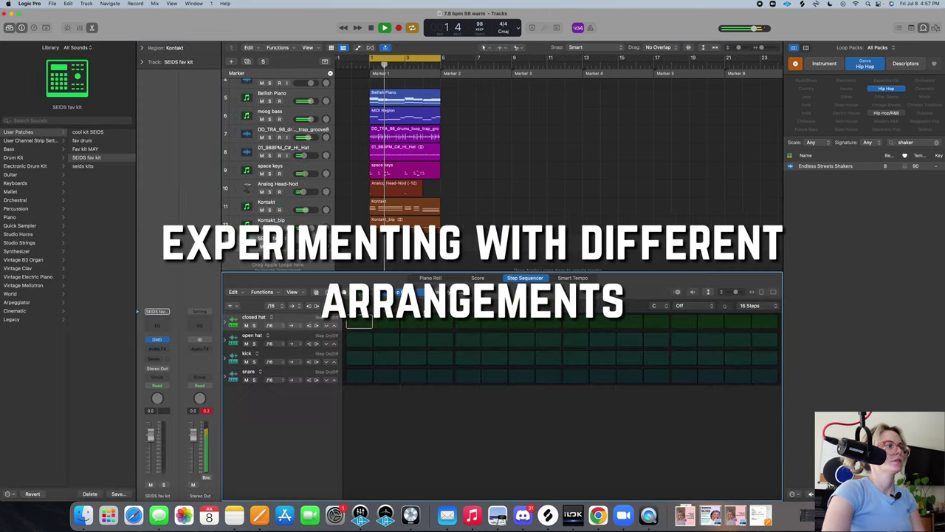
pyautogui.moveTo(373, 245); pyautogui.dragTo(399, 246)
# Program a 64-step pattern with a kick every eighth step, a closed hat every fourth step, and an open hat on step 31
pyautogui.click(737, 339)
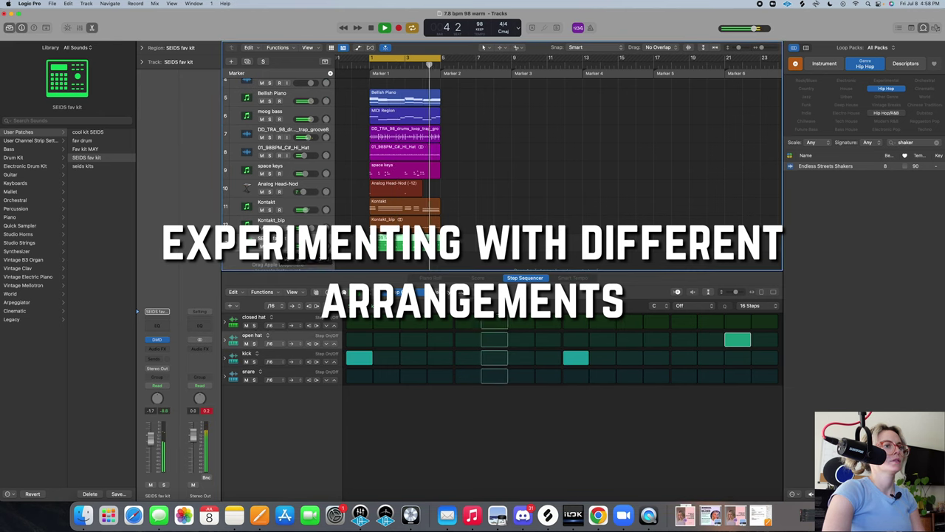
pyautogui.click(750, 305)
pyautogui.click(753, 347)
pyautogui.click(545, 341)
pyautogui.click(353, 323)
pyautogui.click(407, 322)
pyautogui.click(461, 322)
pyautogui.click(515, 322)
pyautogui.click(569, 323)
pyautogui.click(623, 323)
pyautogui.click(677, 323)
pyautogui.click(731, 323)
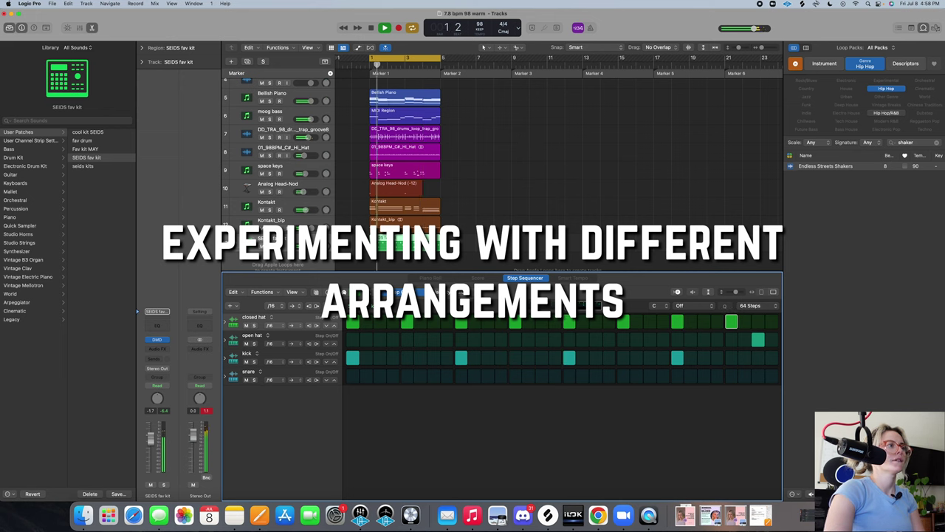
# Stop playback and save the project
pyautogui.click(373, 28)
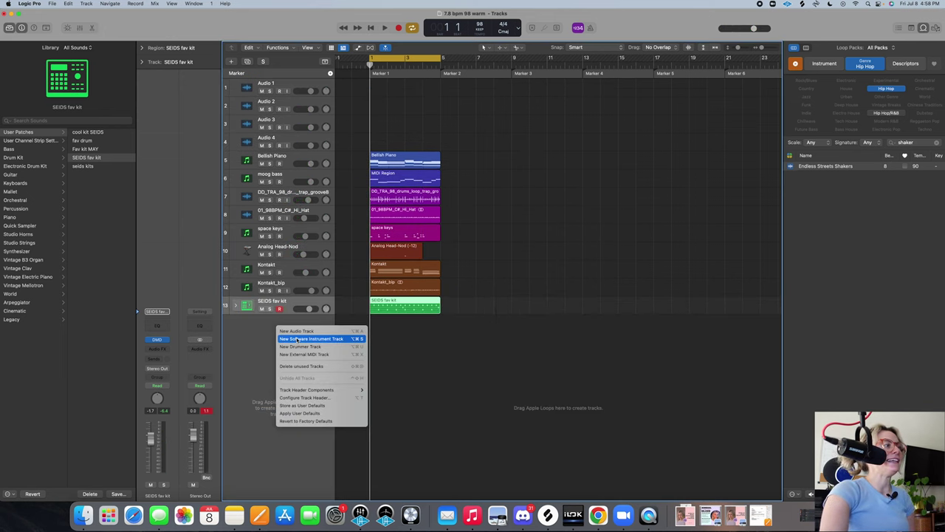
pyautogui.click(116, 32)
pyautogui.click(53, 4)
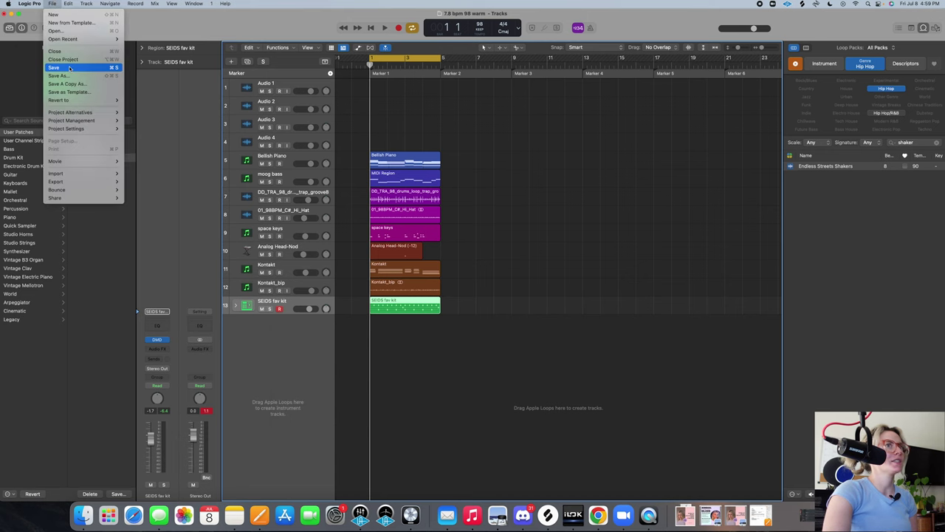
pyautogui.click(70, 68)
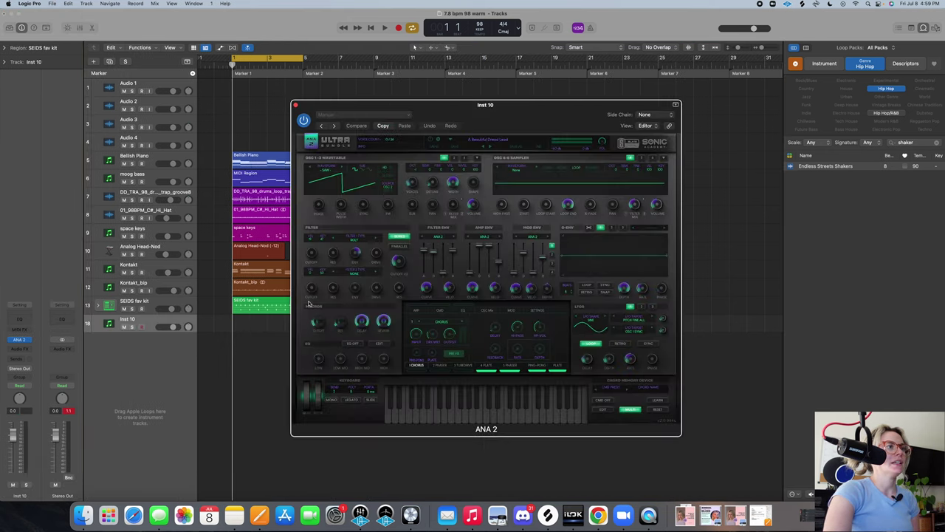
# Audition ANA 2 lead presets on the Inst 10 track, load Catchy Vox Leads, and close the plug-in
pyautogui.click(487, 139)
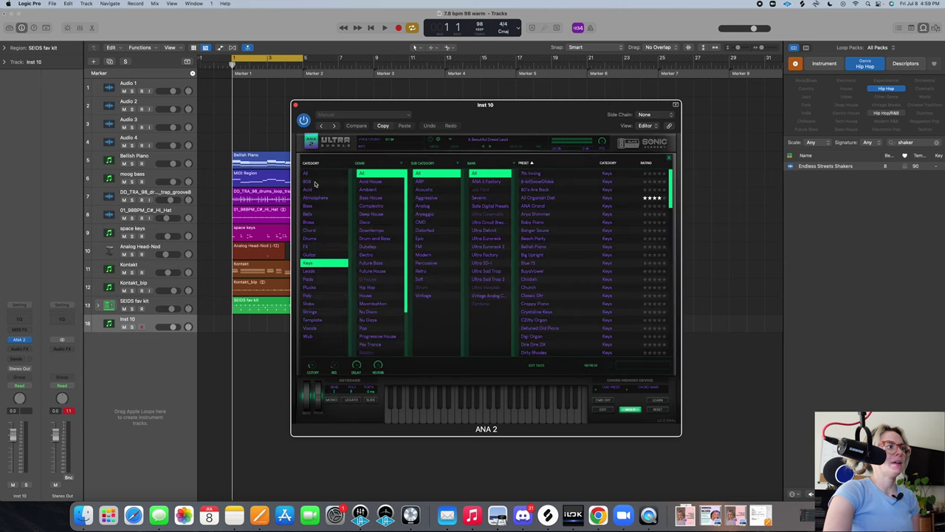
pyautogui.click(320, 271)
pyautogui.click(585, 230)
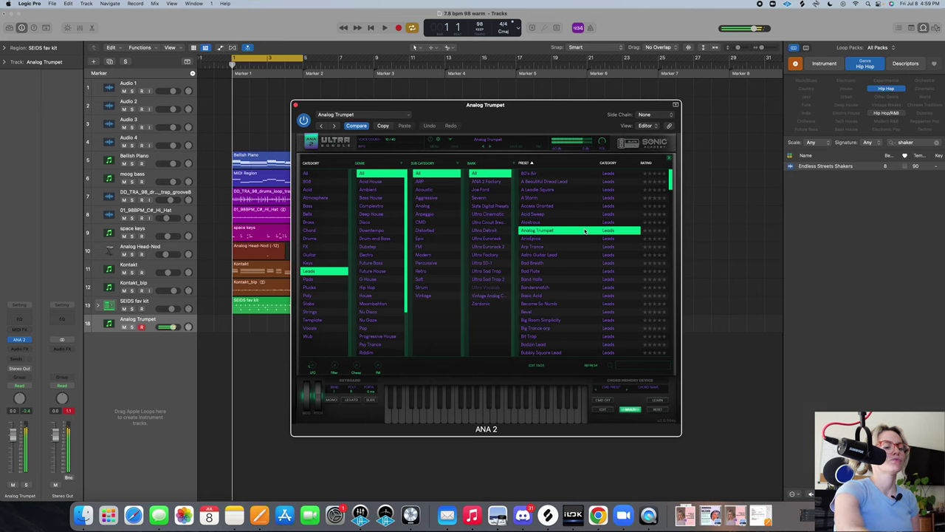
pyautogui.click(631, 237)
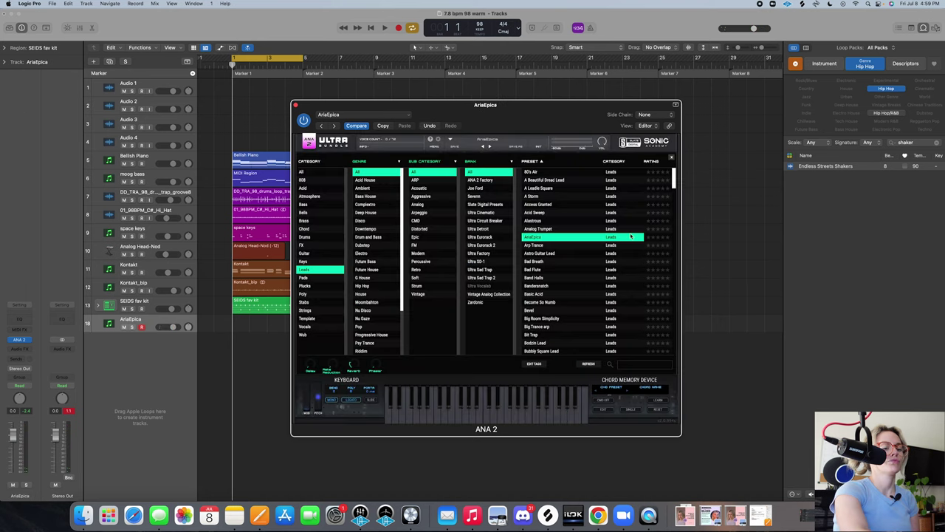
pyautogui.click(551, 258)
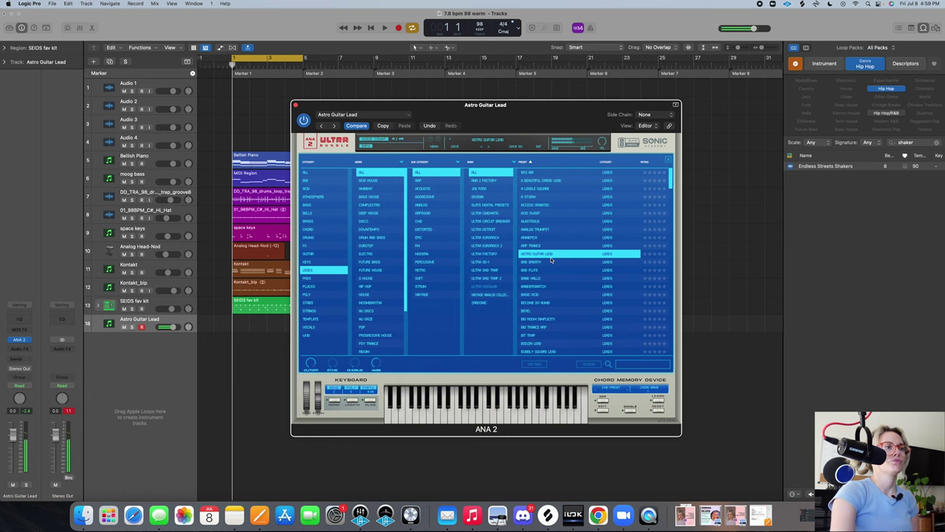
pyautogui.scroll(-3, 544, 272)
pyautogui.click(551, 338)
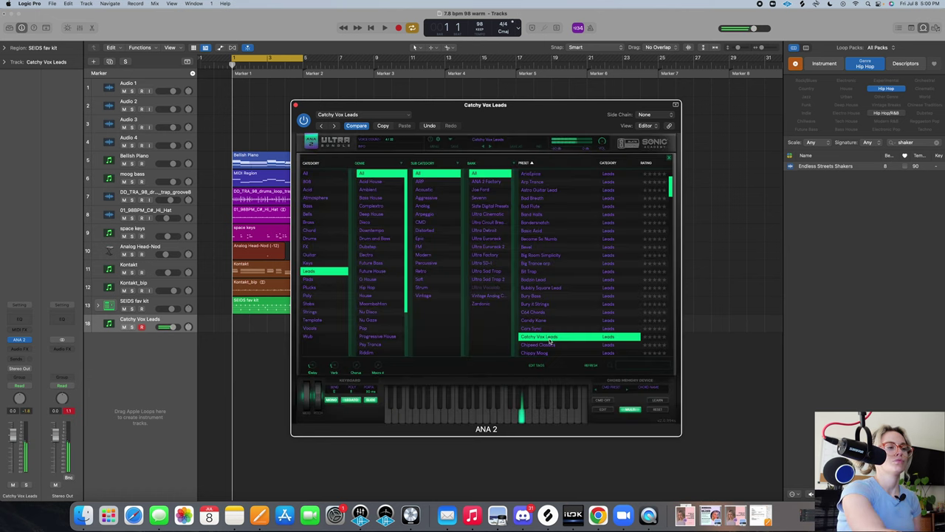
pyautogui.click(296, 105)
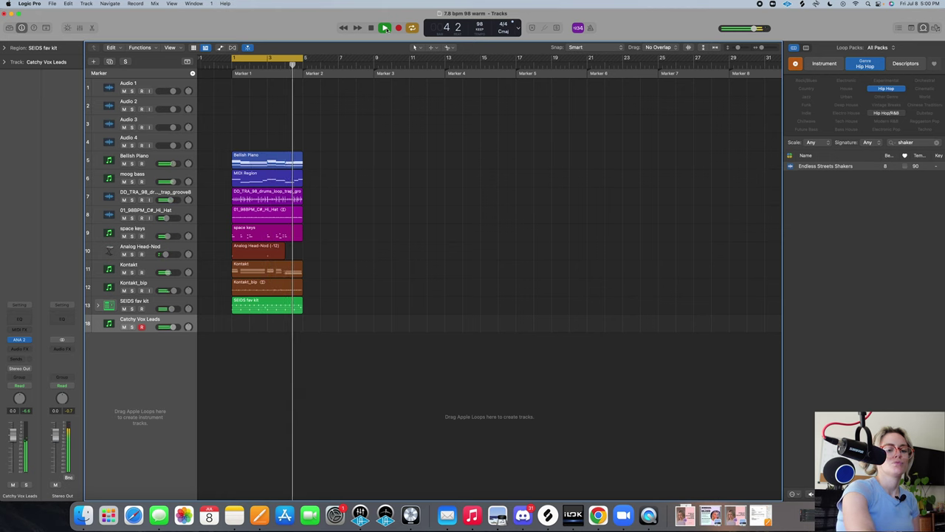
# Repeat all regions once to fill bars 5 to 8, and record a lead melody on the Catchy Vox Leads track
pyautogui.click(386, 29)
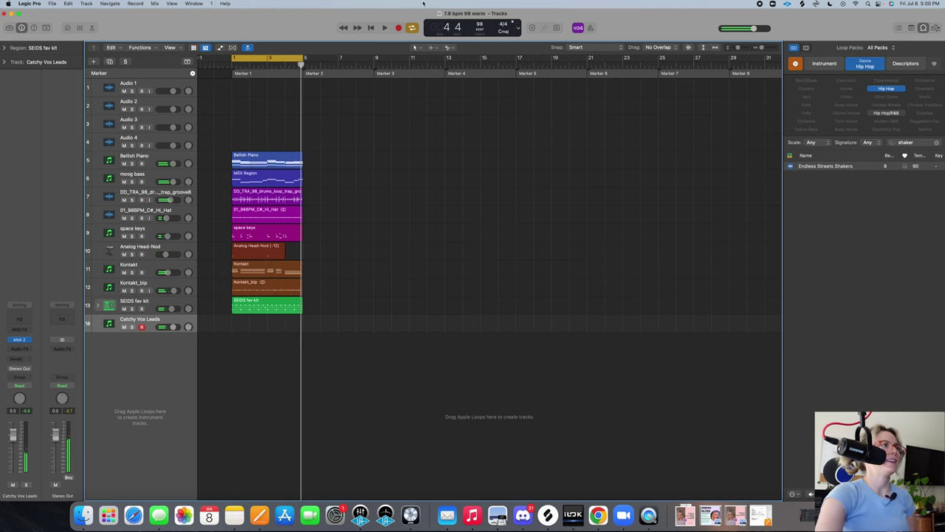
pyautogui.press('super+a')
pyautogui.press('super+r')
pyautogui.click(399, 28)
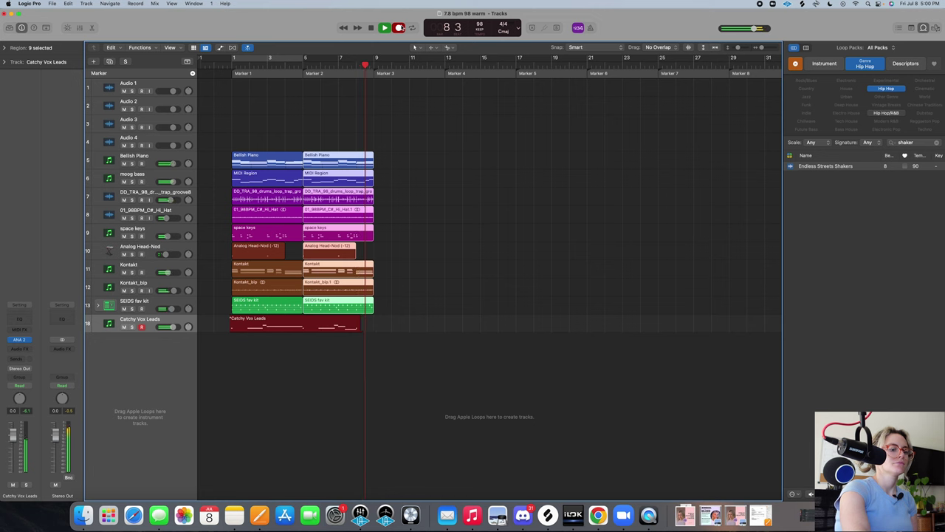
pyautogui.press('space')
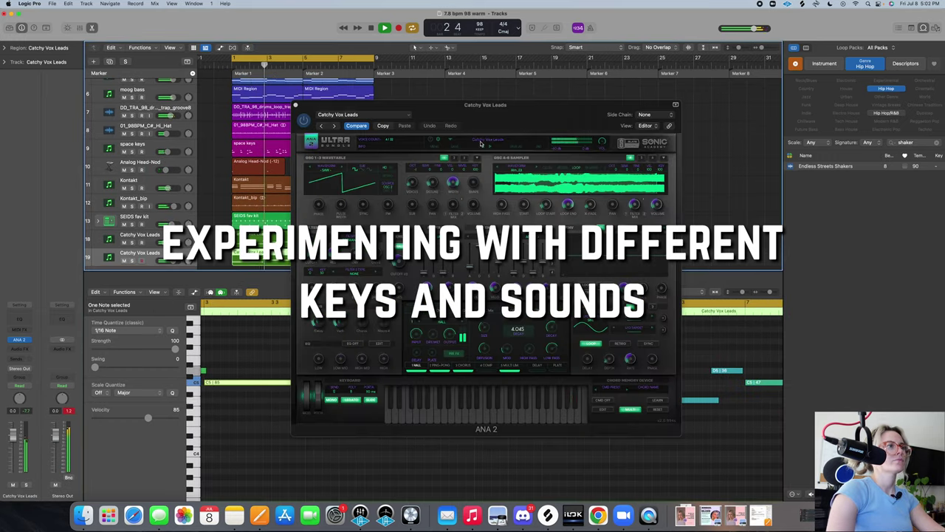
# Audition other ANA 2 lead presets on the duplicated lead track, load Sweeping Moog, and close the plug-in
pyautogui.click(481, 143)
pyautogui.click(561, 254)
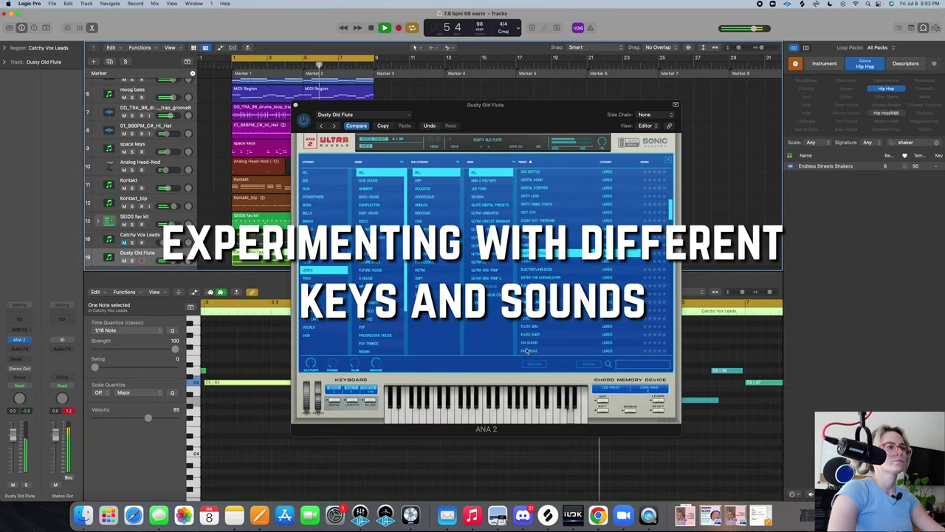
pyautogui.scroll(-5, 568, 330)
pyautogui.click(569, 329)
pyautogui.click(550, 282)
pyautogui.click(568, 330)
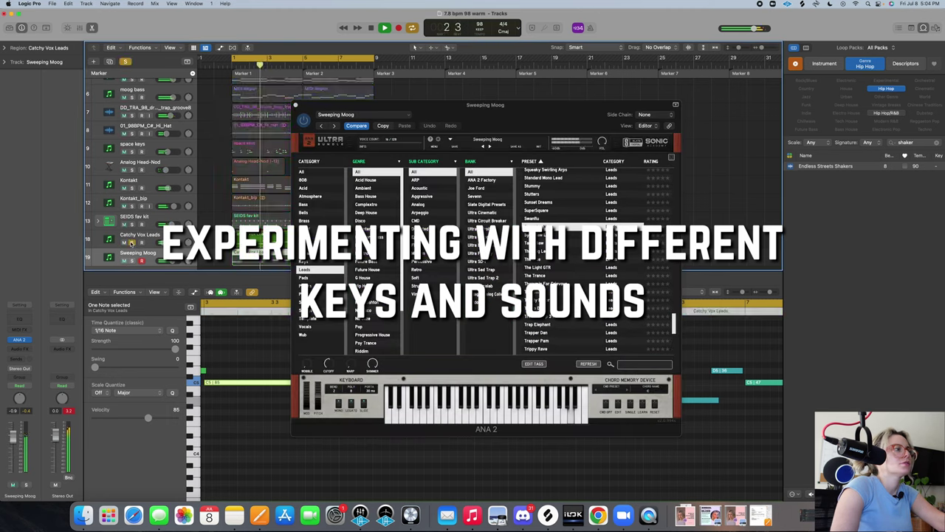
pyautogui.press('super+w')
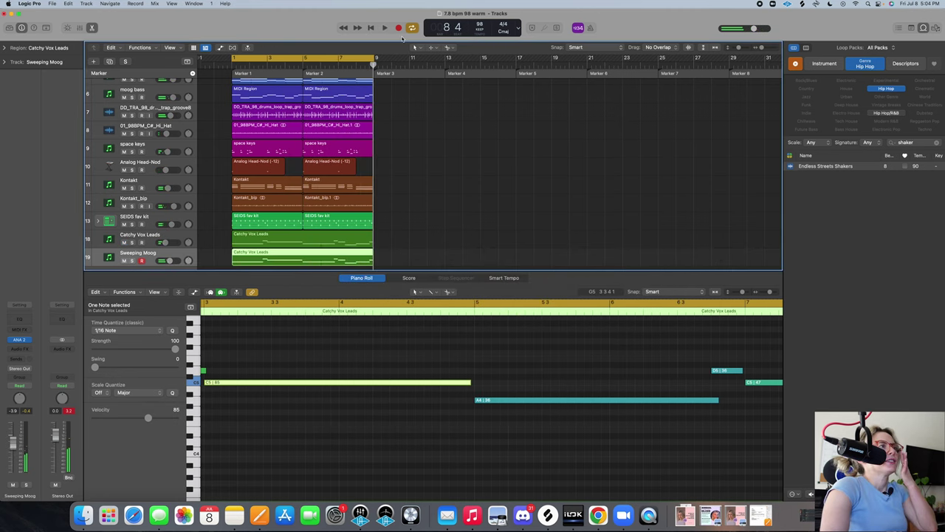
# Turn off cycle mode and hide the piano roll editor and the loop browser
pyautogui.click(411, 29)
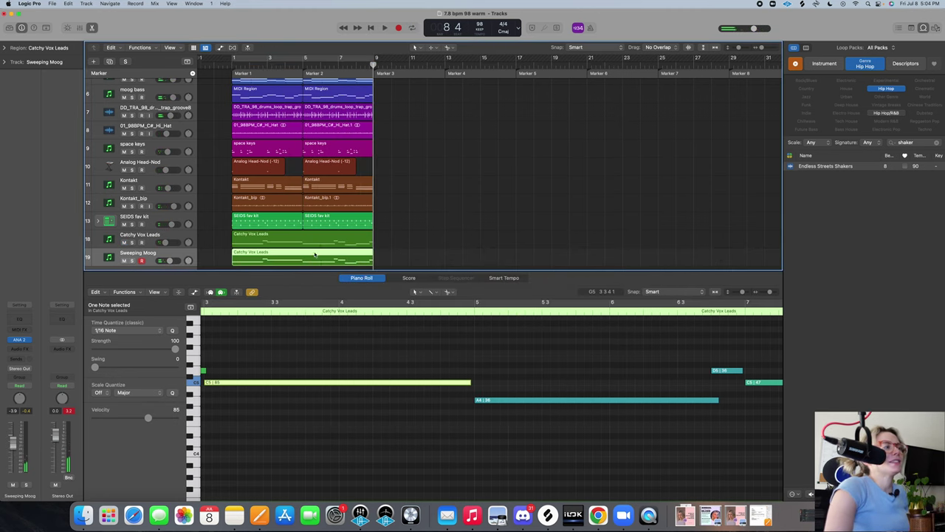
pyautogui.click(90, 27)
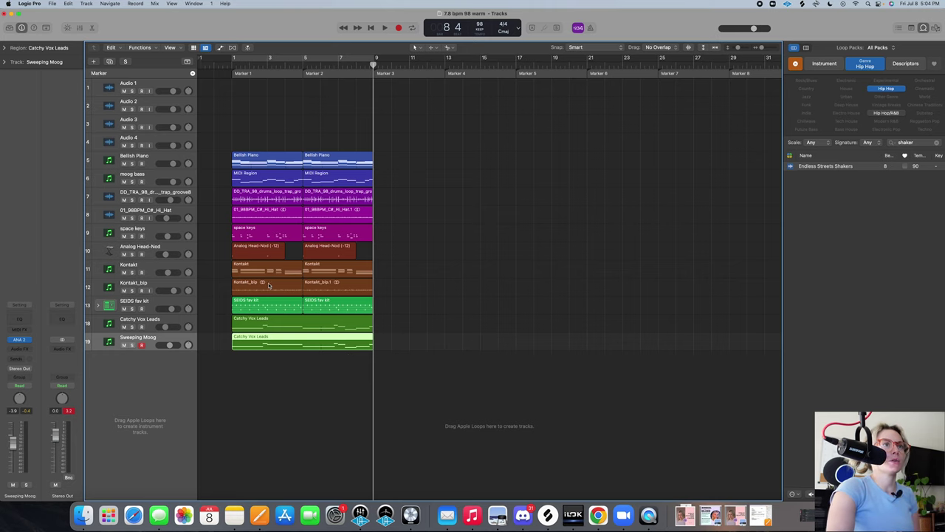
pyautogui.press('o')
# Rename the first three arrangement markers intro, verse, and verse
pyautogui.doubleClick(260, 73)
pyautogui.write('Intro')
pyautogui.doubleClick(341, 73)
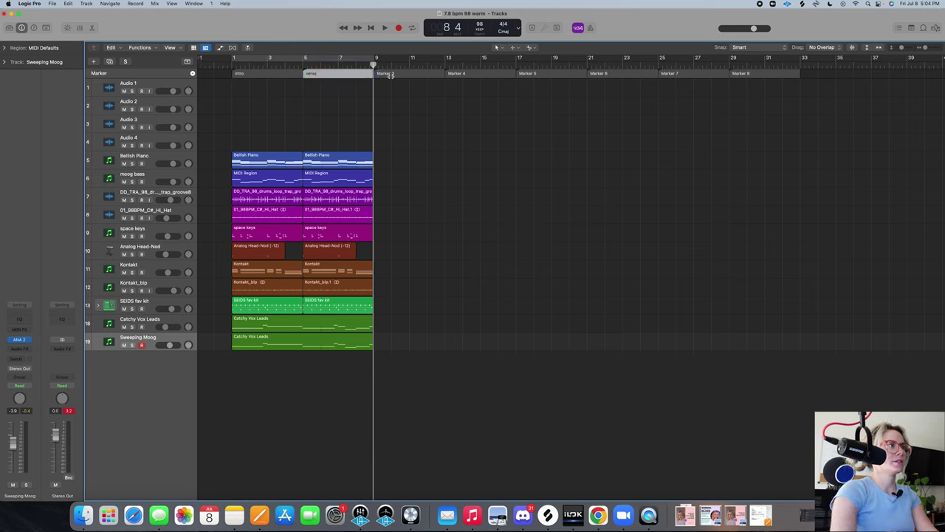
pyautogui.doubleClick(385, 74)
pyautogui.write('verse')
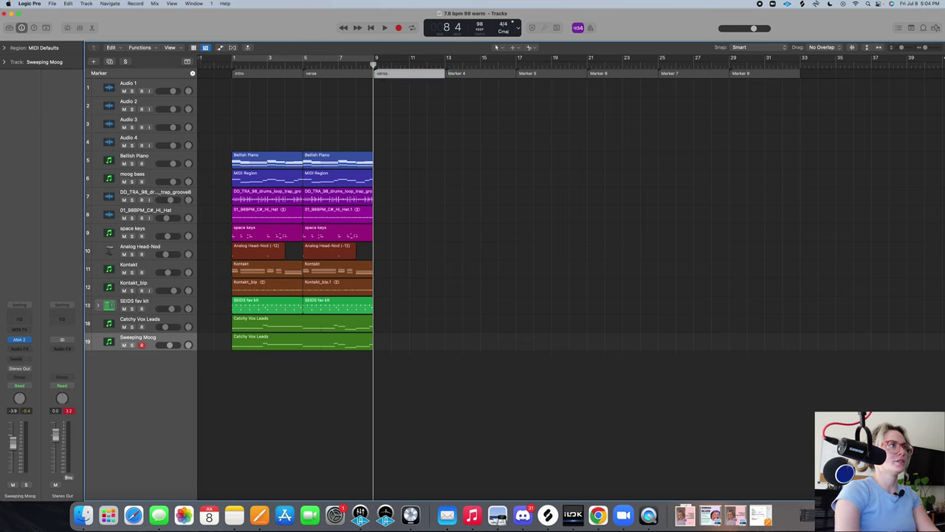
# Rename the markers at bars 13 and 17 as pre chorus
pyautogui.doubleClick(458, 74)
pyautogui.write('pre')
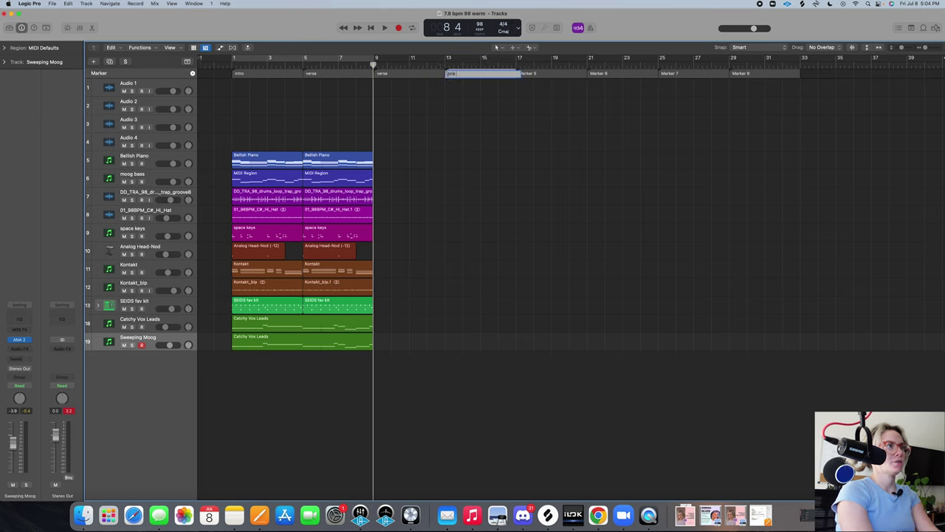
pyautogui.write(' chorus')
pyautogui.press('Tab')
pyautogui.write('pre')
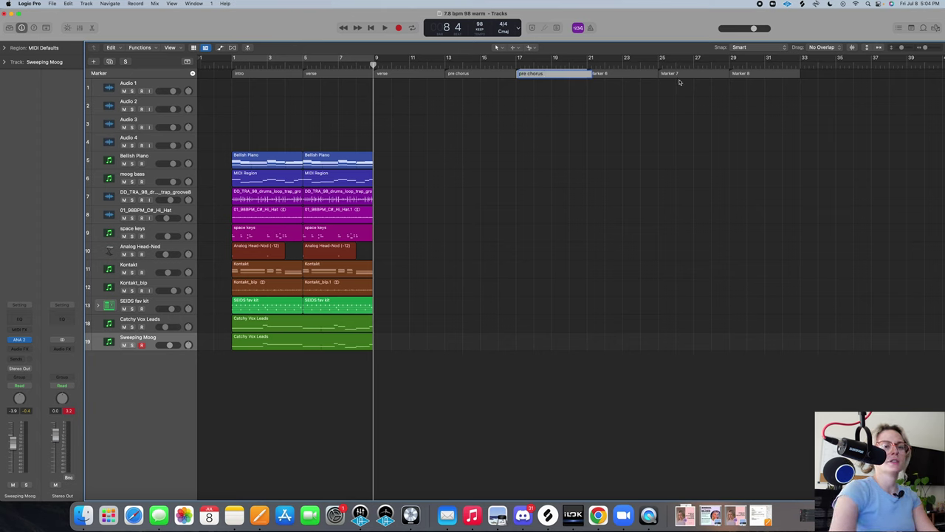
# Rename the markers at bars 21 and 25 as chorus and delete the eighth marker
pyautogui.press('Tab')
pyautogui.write('ch')
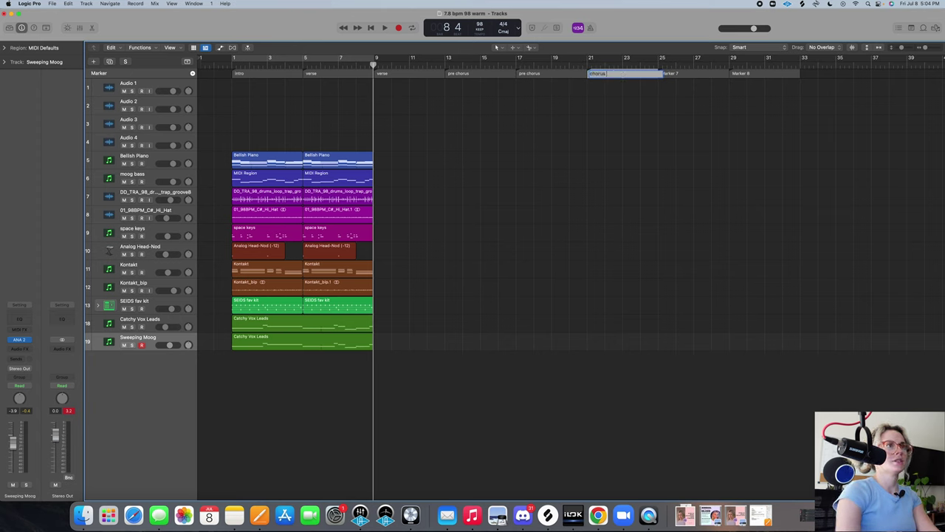
pyautogui.press('Tab')
pyautogui.write('chorus')
pyautogui.press('Return')
pyautogui.click(760, 73)
pyautogui.press('Delete')
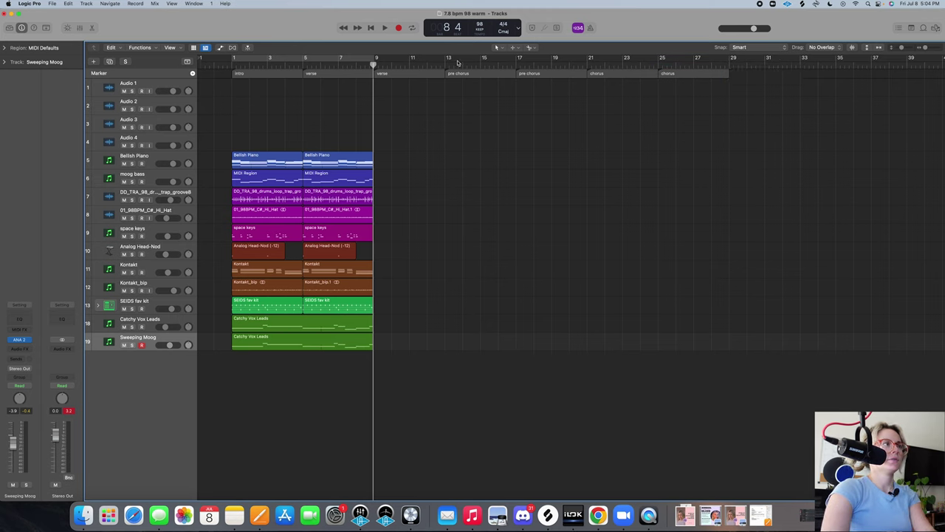
# Paste a copy of the verse, pre chorus, and chorus markers from bar 29, and delete the regions pasted along with them
pyautogui.doubleClick(273, 73)
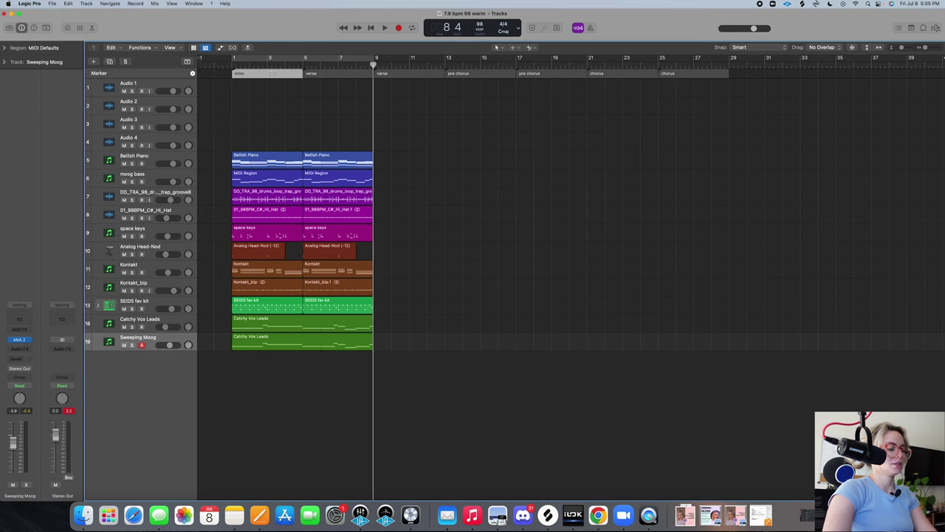
pyautogui.hotkey('shift', 'f')
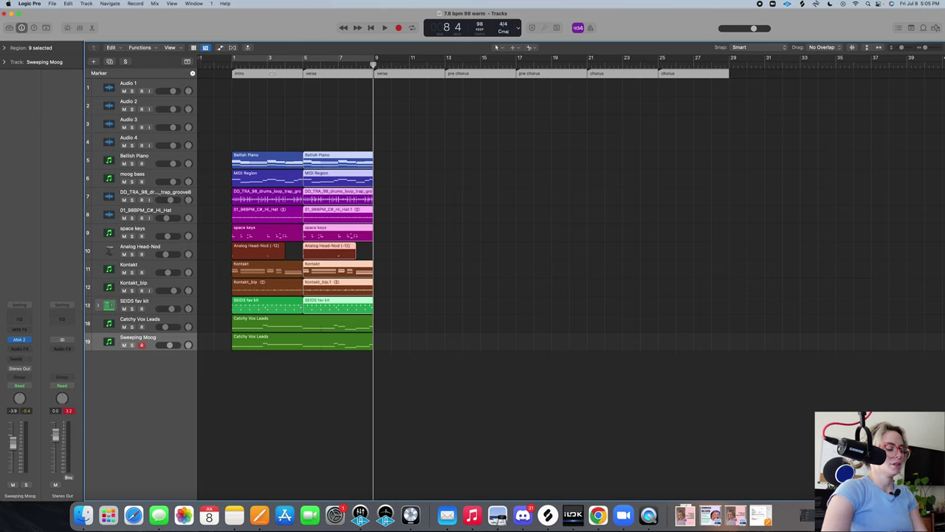
pyautogui.click(729, 64)
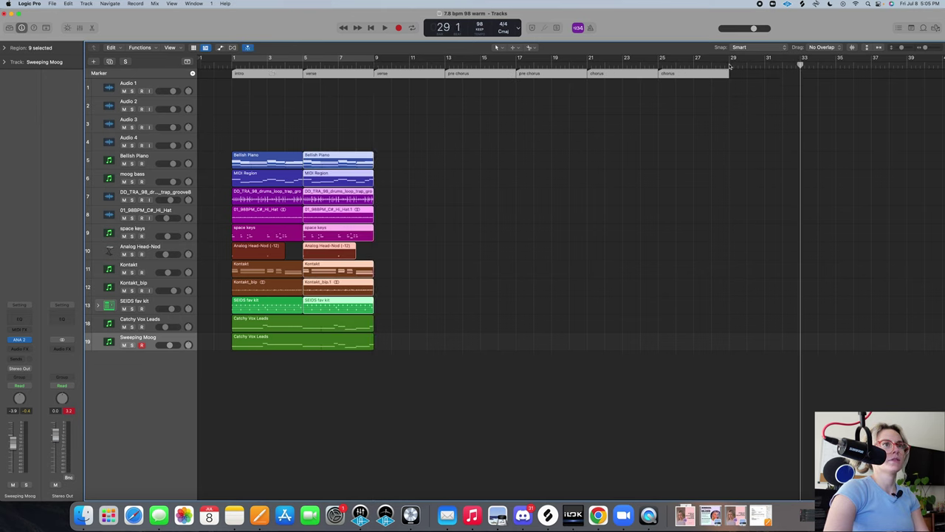
pyautogui.press('super+v')
pyautogui.click(848, 317)
pyautogui.moveTo(844, 347)
pyautogui.mouseDown()
pyautogui.moveTo(759, 228)
pyautogui.moveTo(741, 155)
pyautogui.mouseUp()
pyautogui.press('Delete')
# Extend the final chorus section with two more chorus markers at bars 53 and 57
pyautogui.press('super+Left')
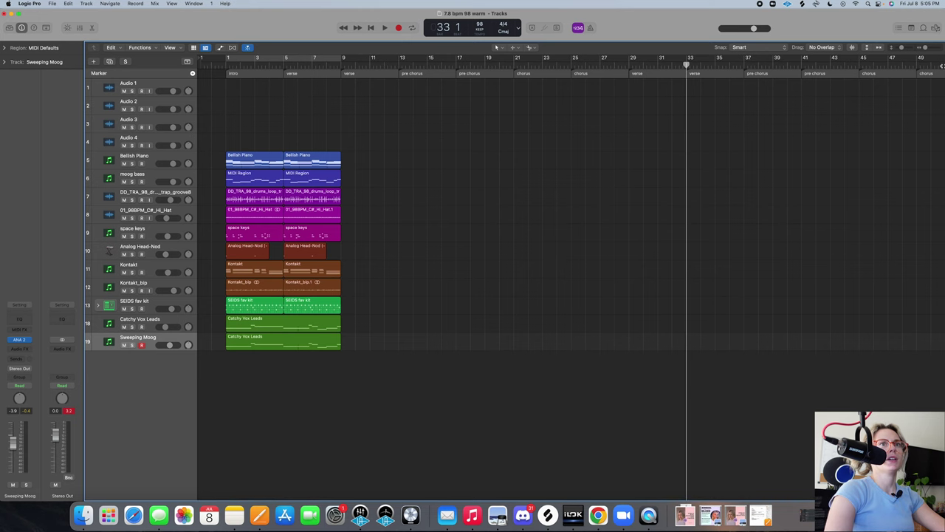
pyautogui.click(940, 63)
pyautogui.moveTo(927, 73)
pyautogui.mouseDown()
pyautogui.moveTo(739, 73)
pyautogui.moveTo(827, 74)
pyautogui.mouseUp()
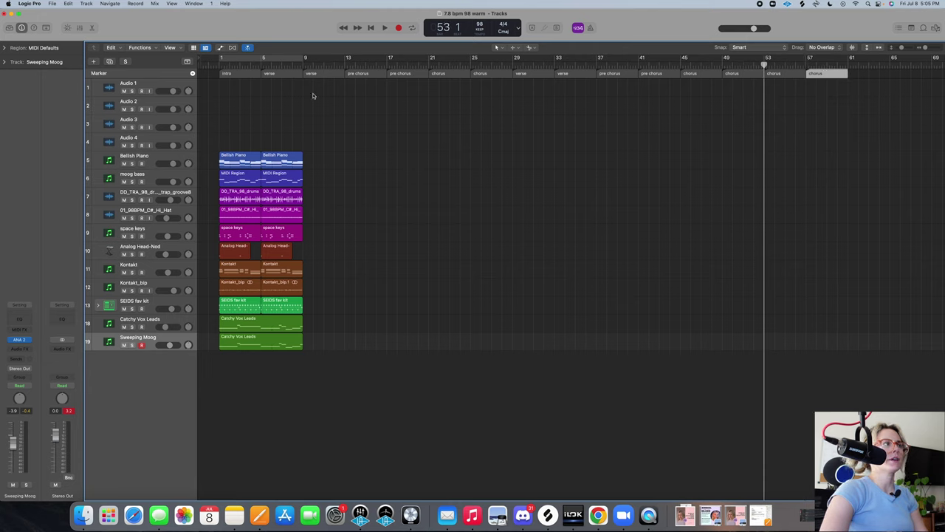
# Color the intro marker red
pyautogui.click(241, 75)
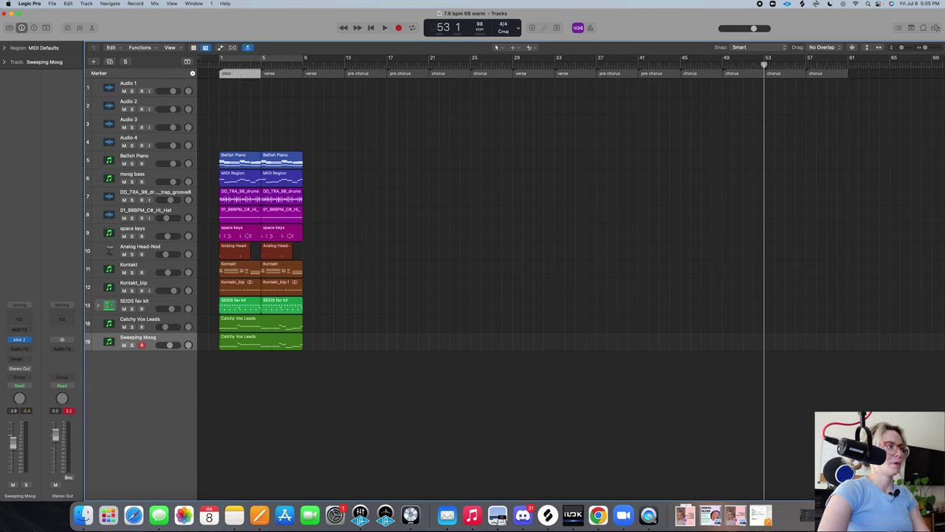
pyautogui.hotkey('alt', 'c')
pyautogui.click(292, 271)
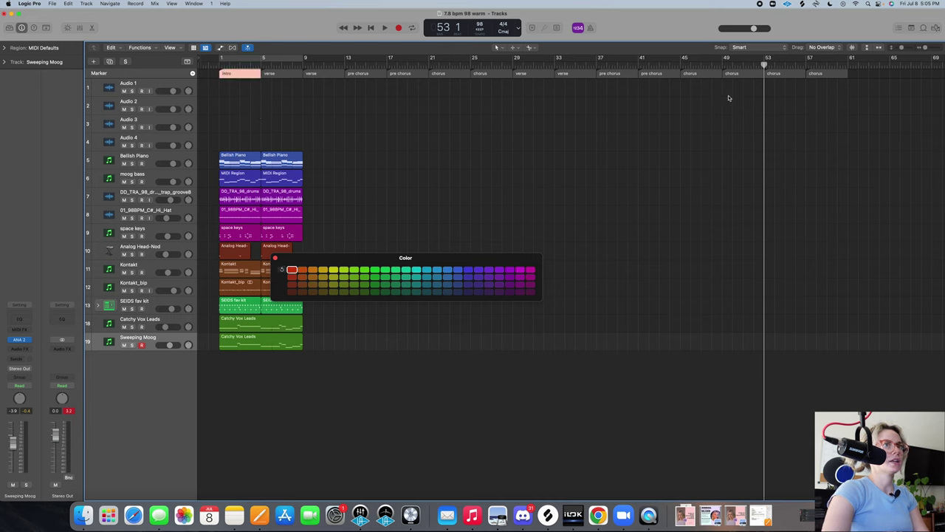
# Color the chorus markers in shades of blue, with light blue for the first two and deeper blue for the last four
pyautogui.click(438, 73)
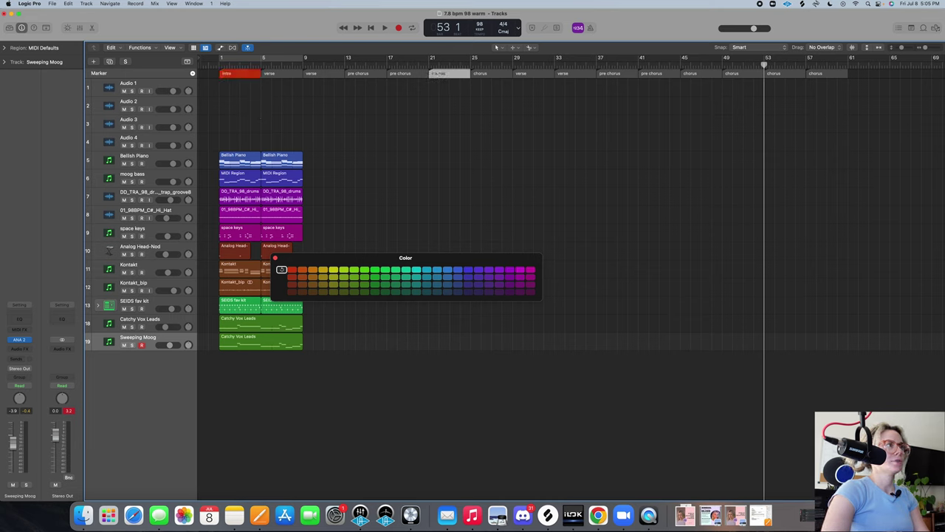
pyautogui.click(440, 273)
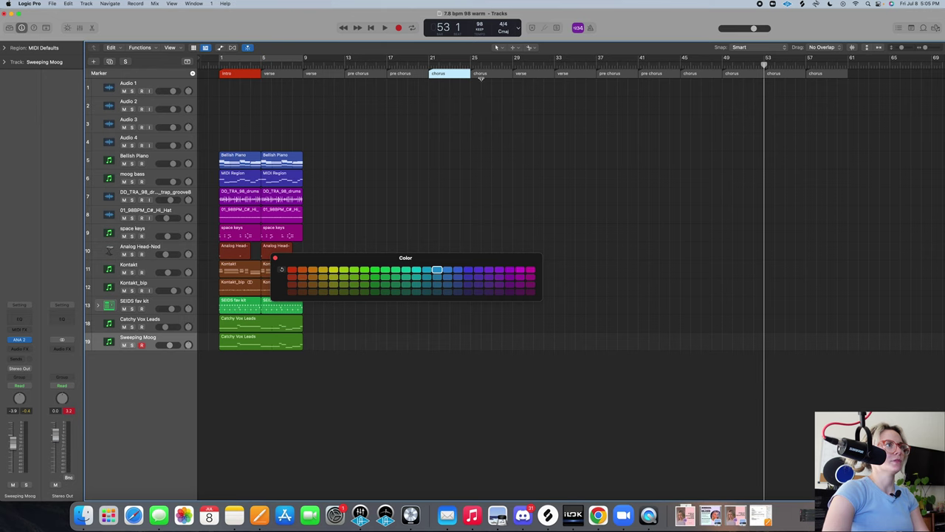
pyautogui.click(491, 73)
pyautogui.click(700, 73)
pyautogui.click(448, 271)
pyautogui.click(743, 73)
pyautogui.click(448, 270)
pyautogui.click(774, 73)
pyautogui.click(447, 271)
pyautogui.click(816, 73)
# Color all four pre chorus markers magenta
pyautogui.click(659, 73)
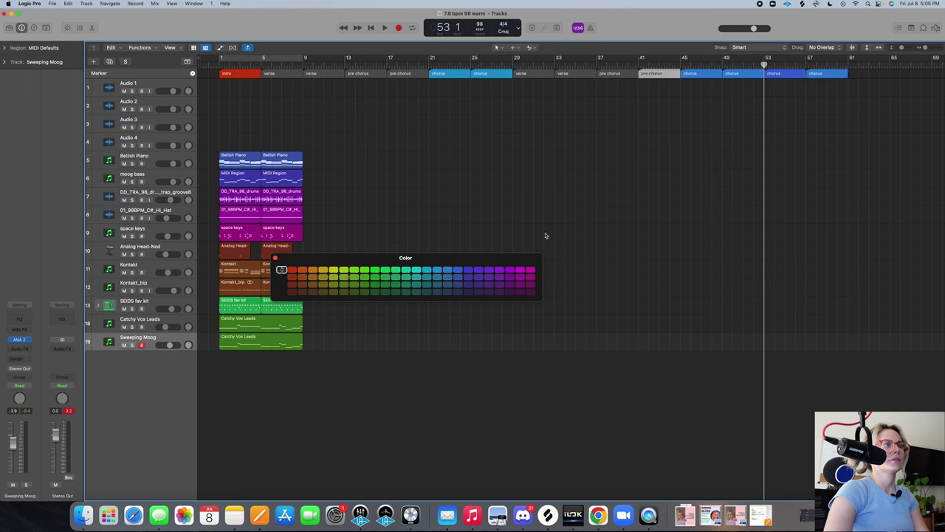
pyautogui.click(530, 274)
pyautogui.click(617, 73)
pyautogui.click(529, 274)
pyautogui.click(399, 74)
pyautogui.click(530, 272)
pyautogui.click(357, 73)
pyautogui.click(530, 272)
# Color all four verse markers orange and close the color palette
pyautogui.click(576, 73)
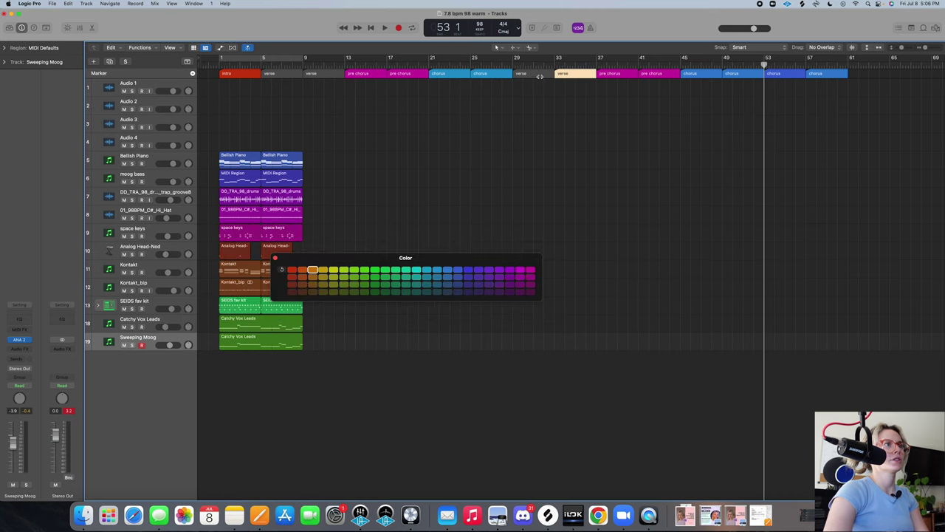
pyautogui.click(317, 270)
pyautogui.click(317, 271)
pyautogui.click(325, 73)
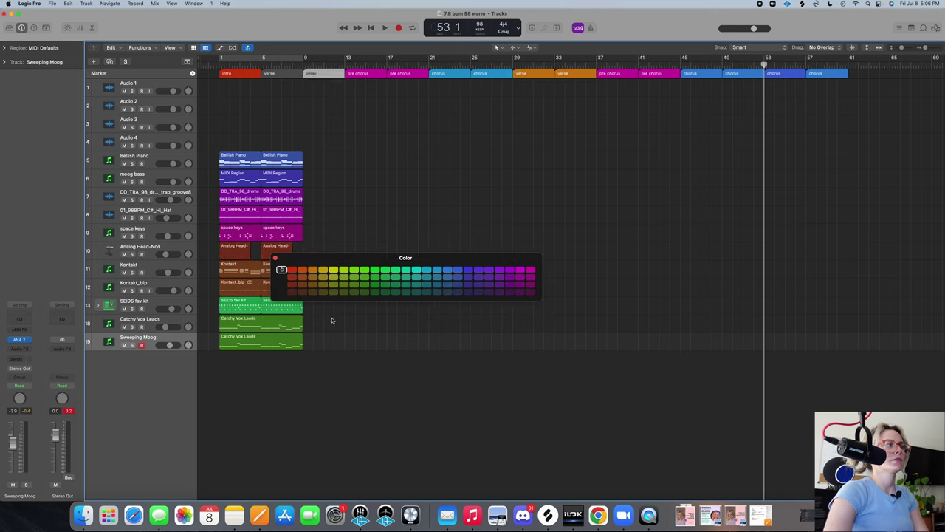
pyautogui.click(317, 270)
pyautogui.click(281, 73)
pyautogui.click(276, 258)
# Select all regions in bars 1 to 8, repeat them until they reach bar 65, and clear the selection
pyautogui.click(386, 342)
pyautogui.moveTo(399, 384)
pyautogui.mouseDown()
pyautogui.moveTo(337, 359)
pyautogui.moveTo(233, 165)
pyautogui.mouseUp()
pyautogui.press('super+r')
pyautogui.press('super+r')
pyautogui.press('super+r')
pyautogui.press('super+r')
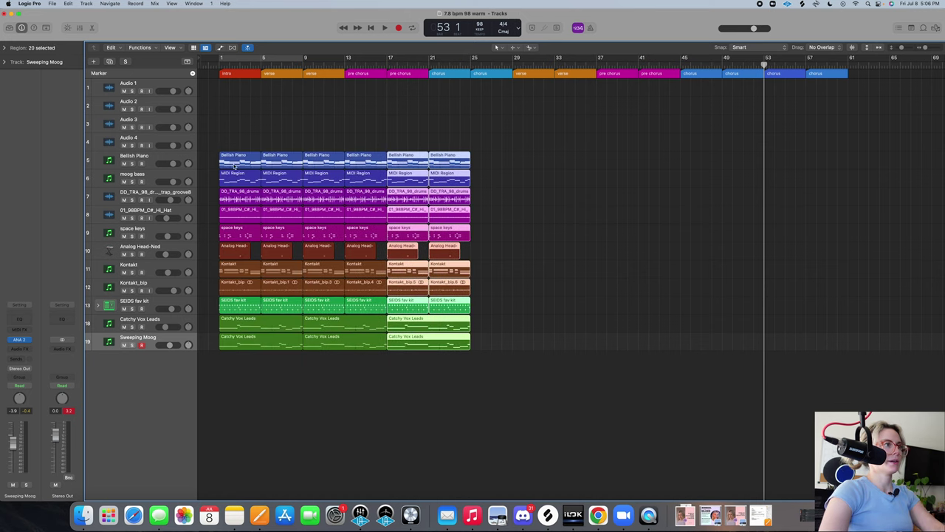
pyautogui.press('super+r')
pyautogui.press('super+r')
pyautogui.press('super+r')
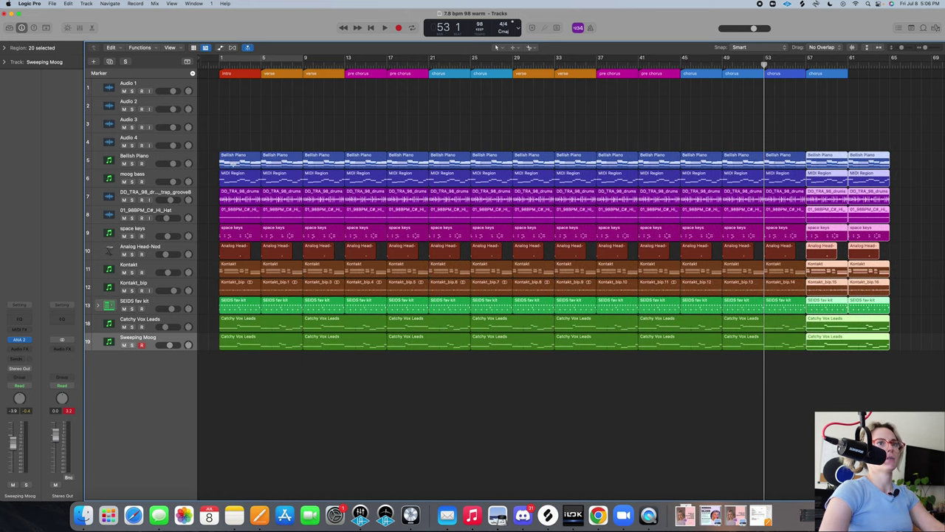
pyautogui.click(925, 379)
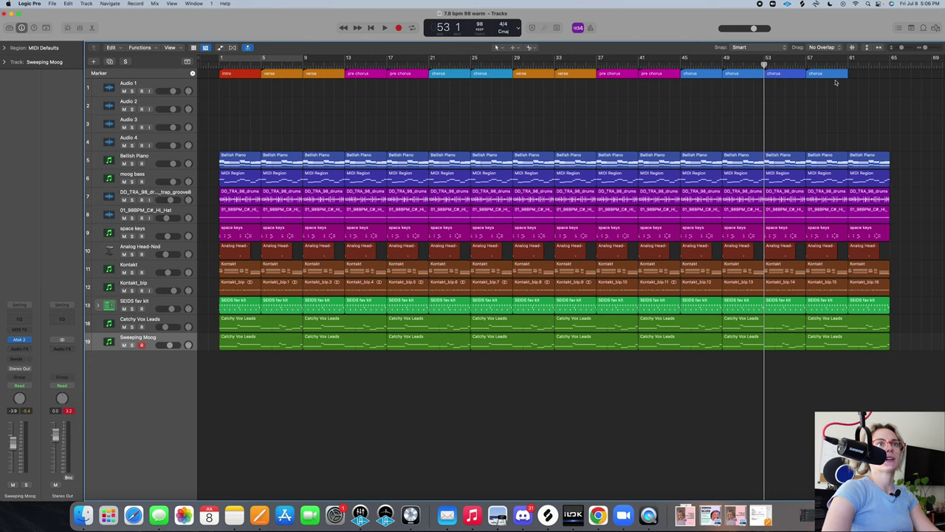
# Copy the last chorus marker to bar 61 and rename the copy outro
pyautogui.click(831, 73)
pyautogui.moveTo(830, 74); pyautogui.dragTo(872, 74)
pyautogui.doubleClick(873, 74)
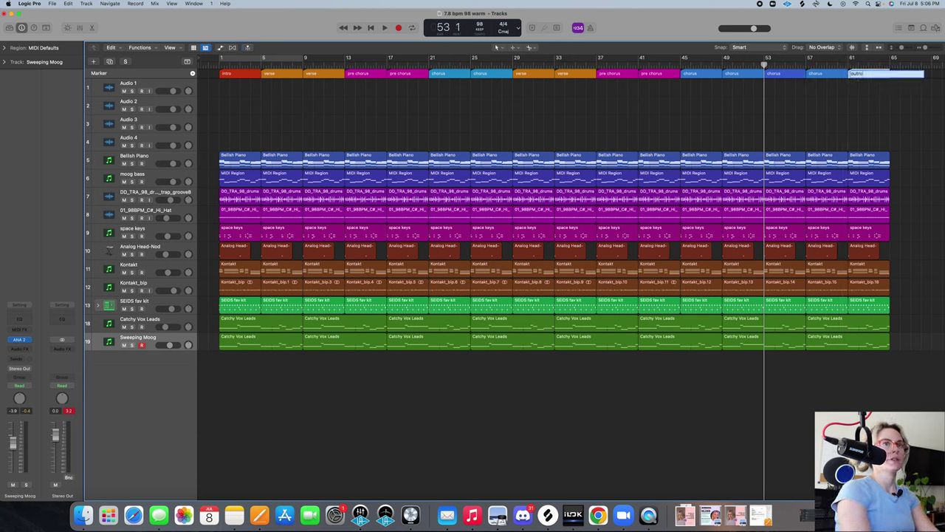
pyautogui.write('outro')
pyautogui.press('Return')
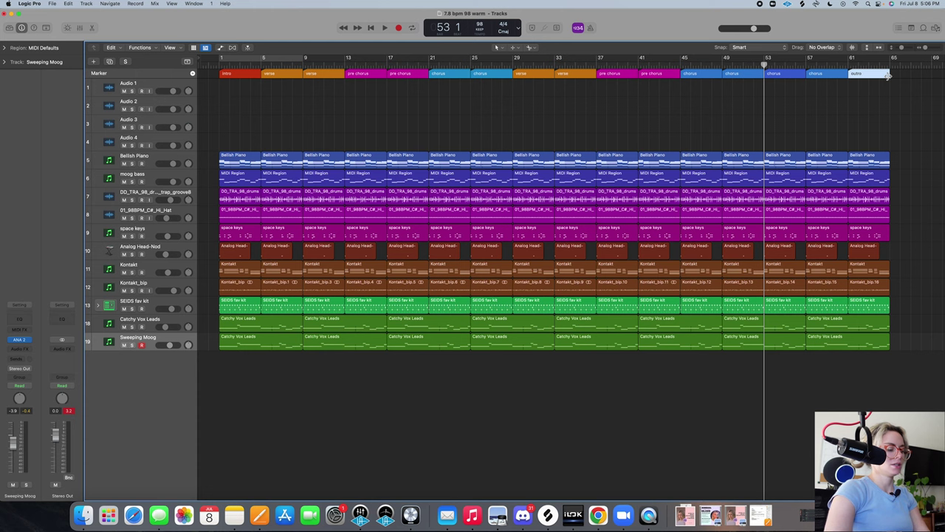
# Color the outro marker bright green and close the color palette
pyautogui.hotkey('alt', 'c')
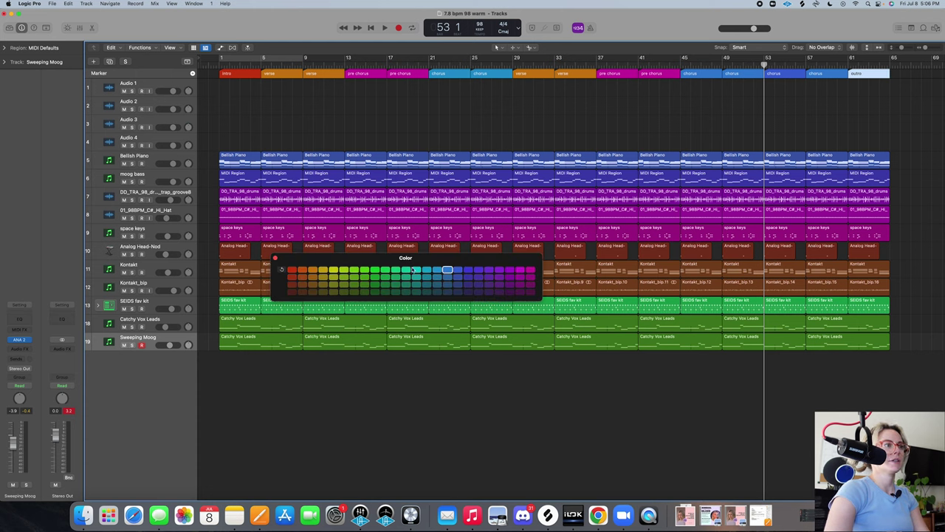
pyautogui.click(392, 274)
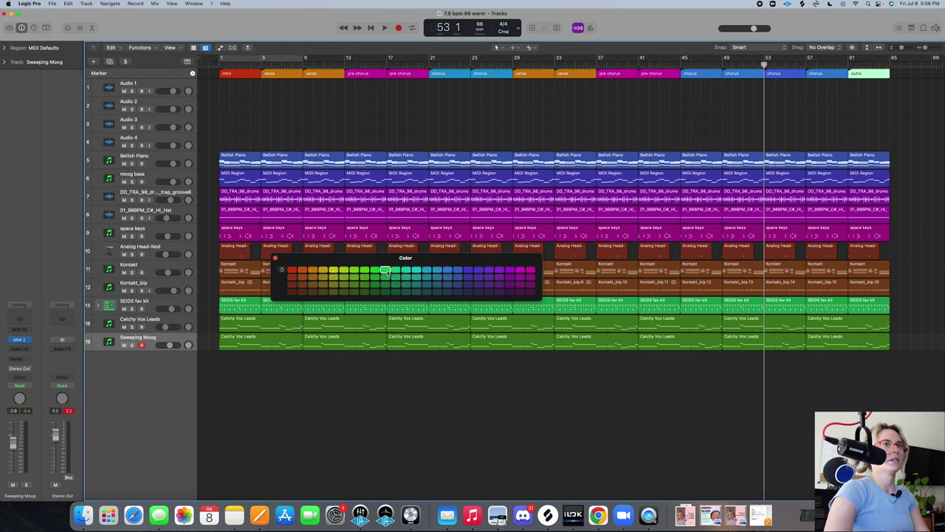
pyautogui.click(275, 259)
pyautogui.click(316, 142)
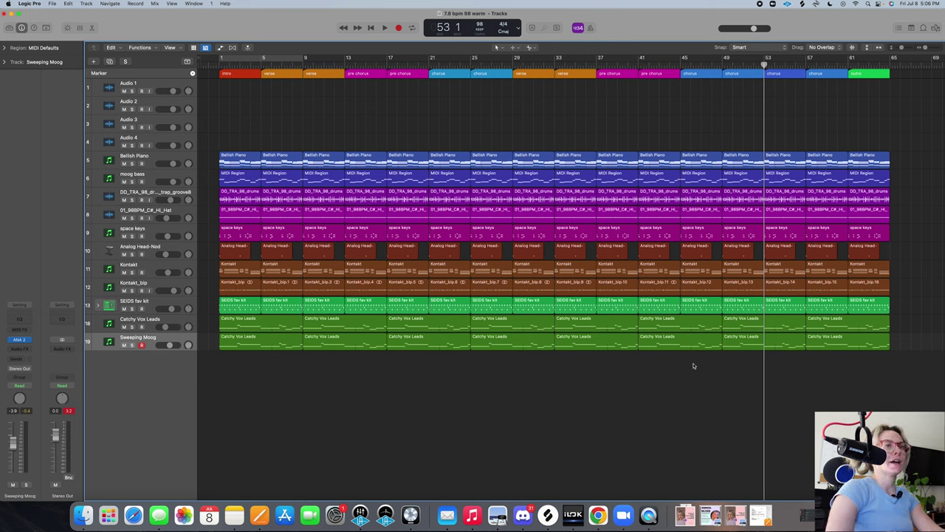
# Delete all regions after bar 9 and move the remaining eight-bar block to start at bar 5, leaving the intro empty
pyautogui.moveTo(897, 385); pyautogui.dragTo(310, 158)
pyautogui.press('Delete')
pyautogui.moveTo(321, 392); pyautogui.dragTo(277, 162)
pyautogui.click(424, 401)
# Select the eight-bar block starting at bar 5, repeat it until the regions reach bar 69, and clear the selection
pyautogui.moveTo(416, 373); pyautogui.dragTo(264, 158)
pyautogui.press('super+r')
pyautogui.press('super+r')
pyautogui.press('super+r')
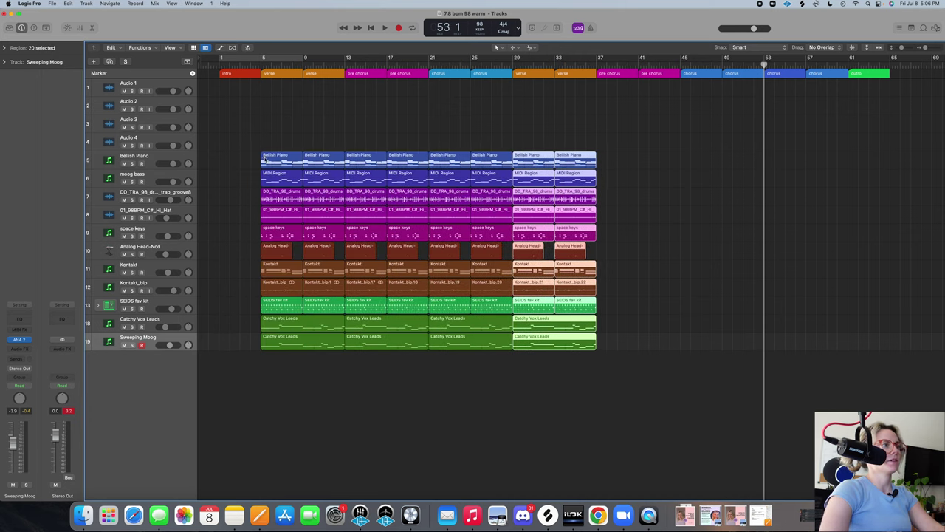
pyautogui.press('super+r')
pyautogui.press('super+r')
pyautogui.press('super+r')
pyautogui.press('super+r')
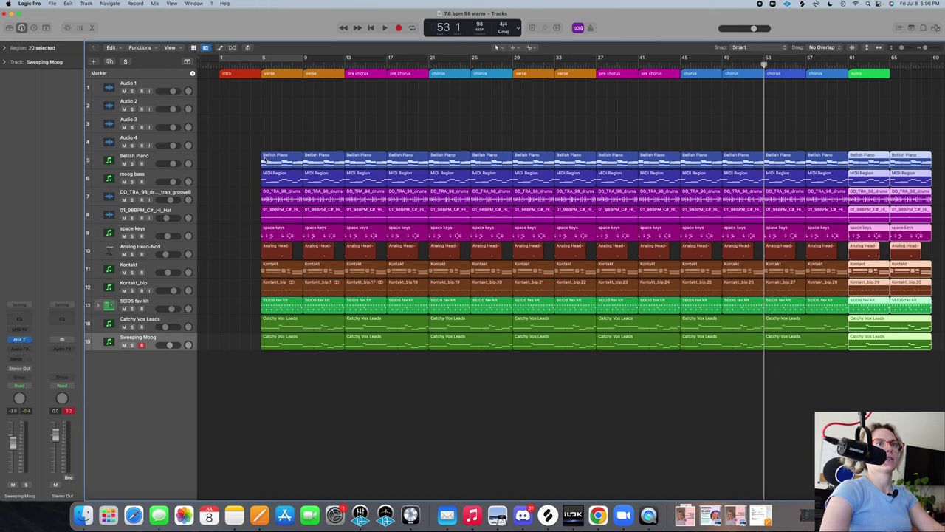
pyautogui.click(379, 394)
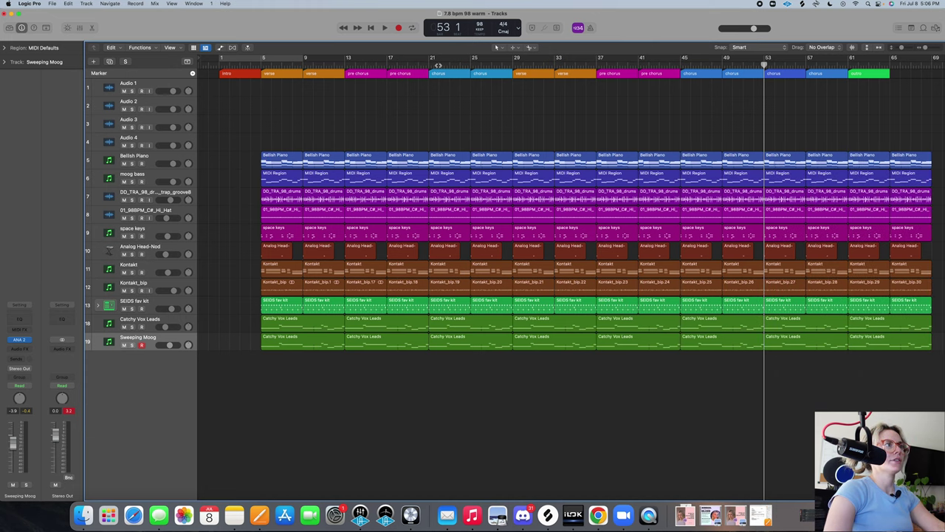
pyautogui.click(429, 64)
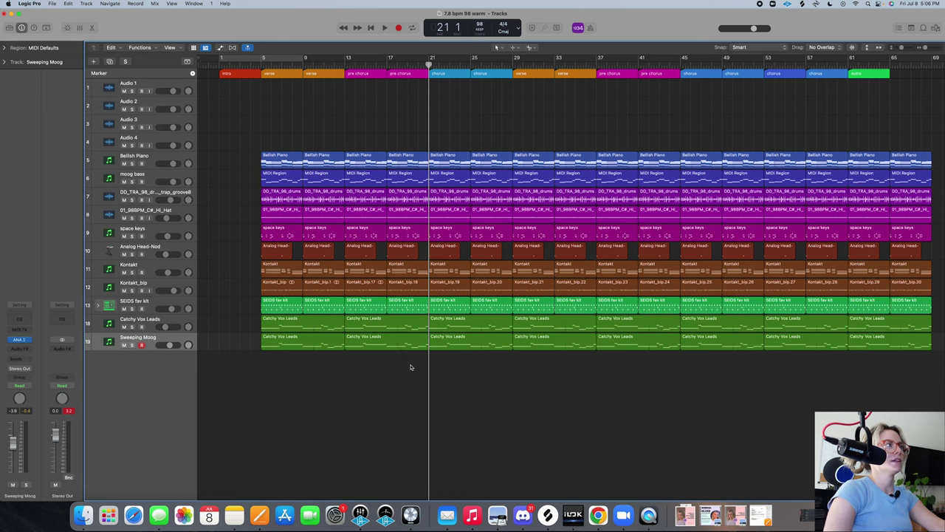
pyautogui.moveTo(412, 367); pyautogui.dragTo(269, 200)
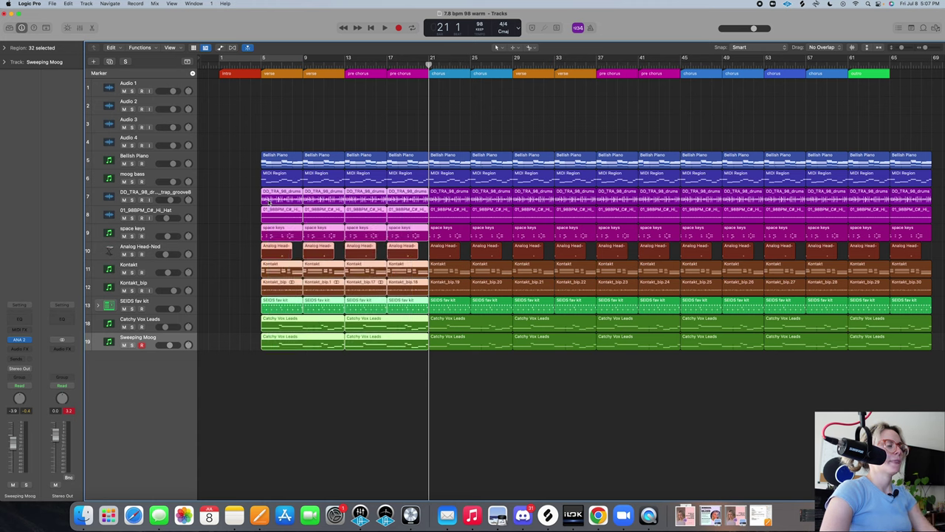
pyautogui.click(206, 256)
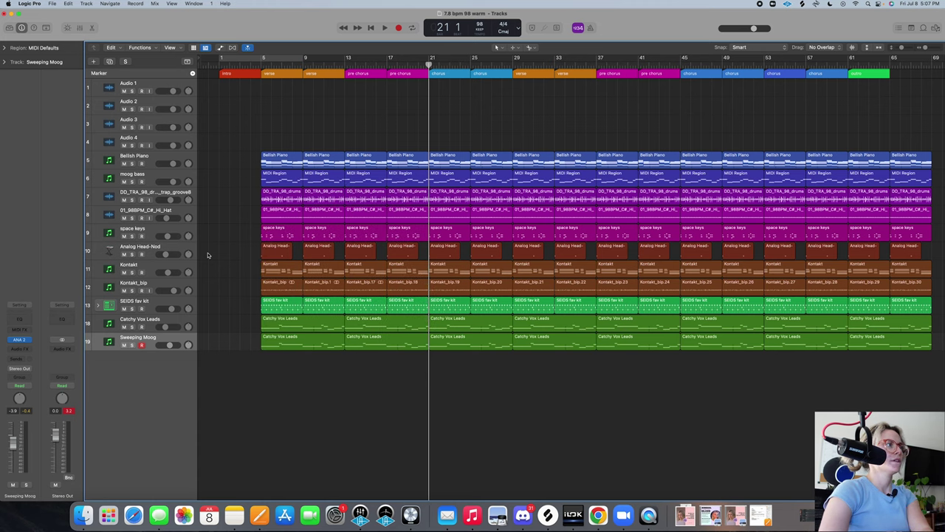
# Copy the first Bellish Piano and space keys regions from bar 5 into the intro at bar 1
pyautogui.moveTo(275, 132); pyautogui.dragTo(235, 156)
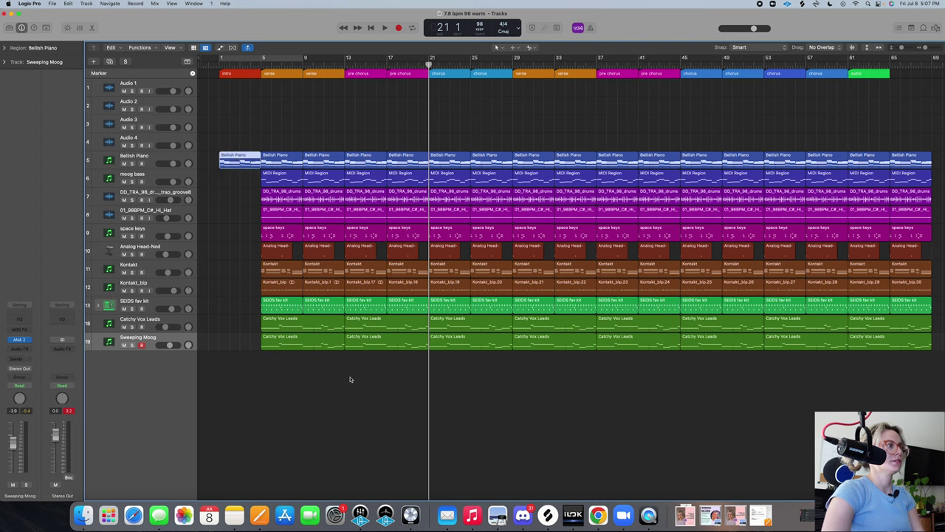
pyautogui.moveTo(287, 235); pyautogui.dragTo(244, 236)
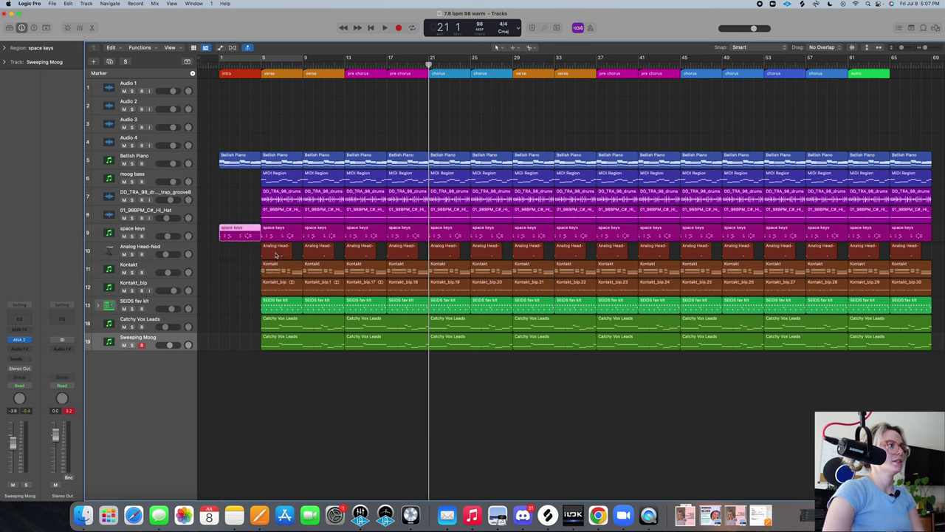
pyautogui.moveTo(270, 254); pyautogui.dragTo(375, 255)
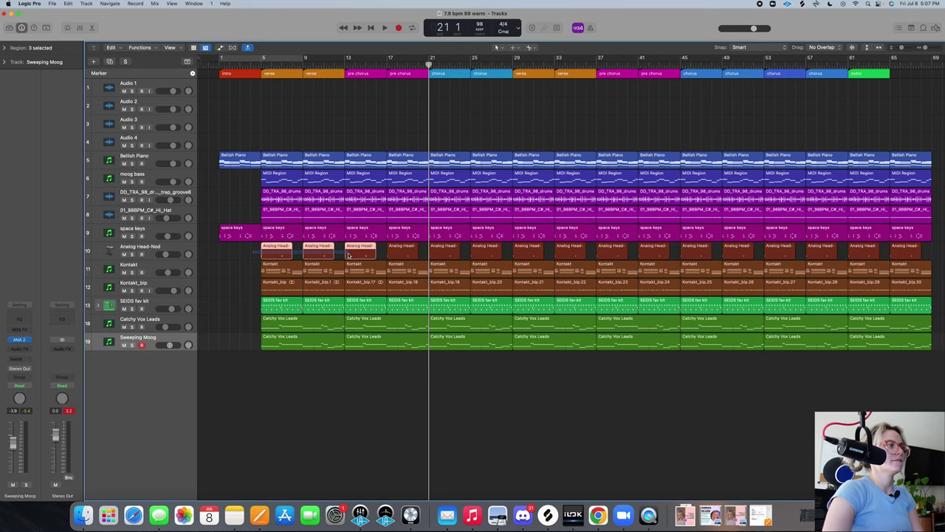
# Convert all regions on the SEIDS fav kit track to MIDI regions
pyautogui.rightClick(125, 303)
pyautogui.click(125, 303)
pyautogui.rightClick(285, 304)
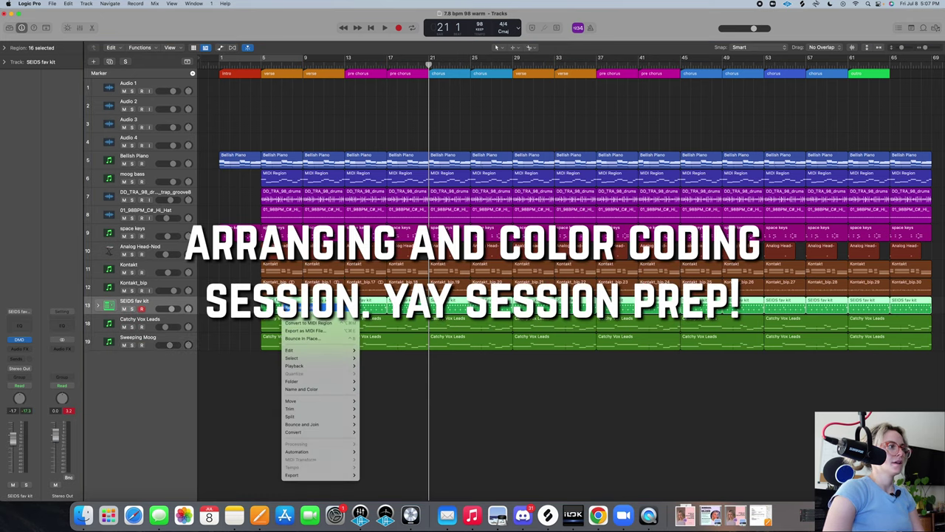
pyautogui.click(304, 324)
pyautogui.rightClick(290, 304)
pyautogui.click(309, 326)
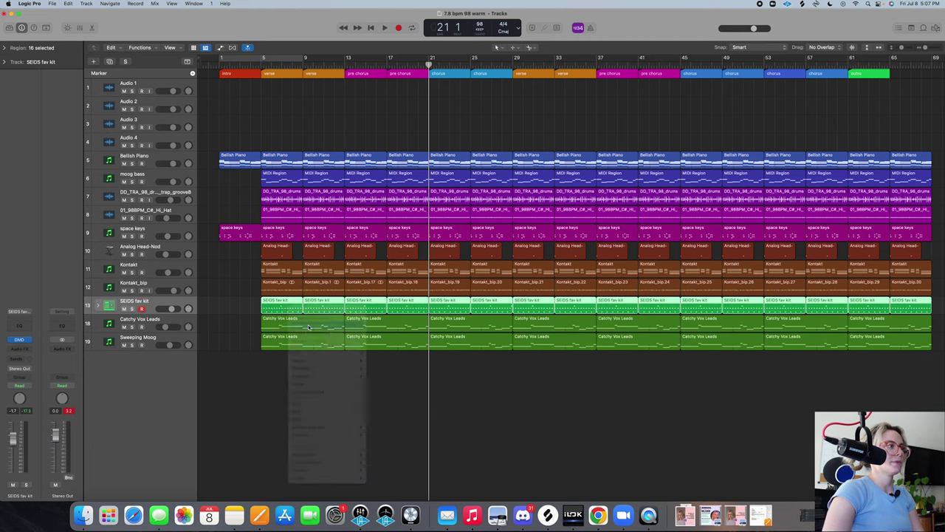
# Flatten the SEIDS fav kit stack into separate drum tracks and delete the empty snare track
pyautogui.click(108, 305)
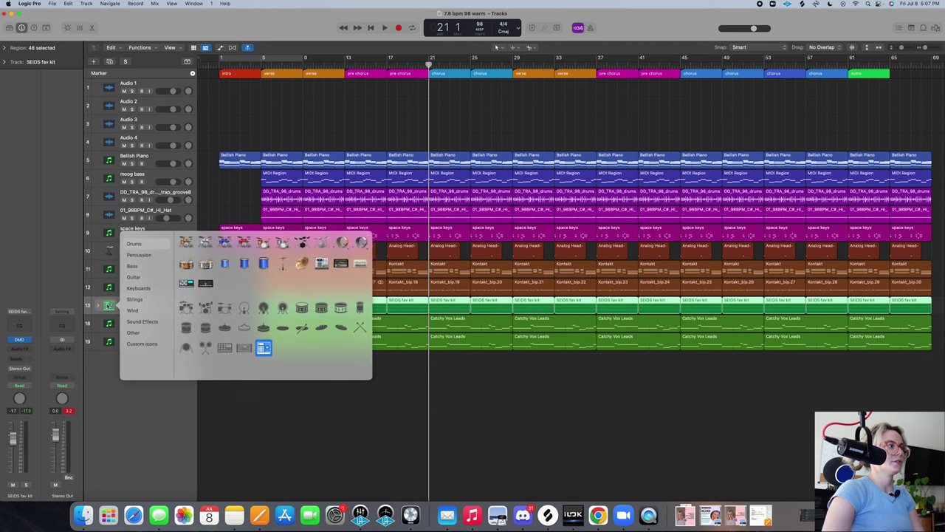
pyautogui.click(169, 381)
pyautogui.rightClick(139, 301)
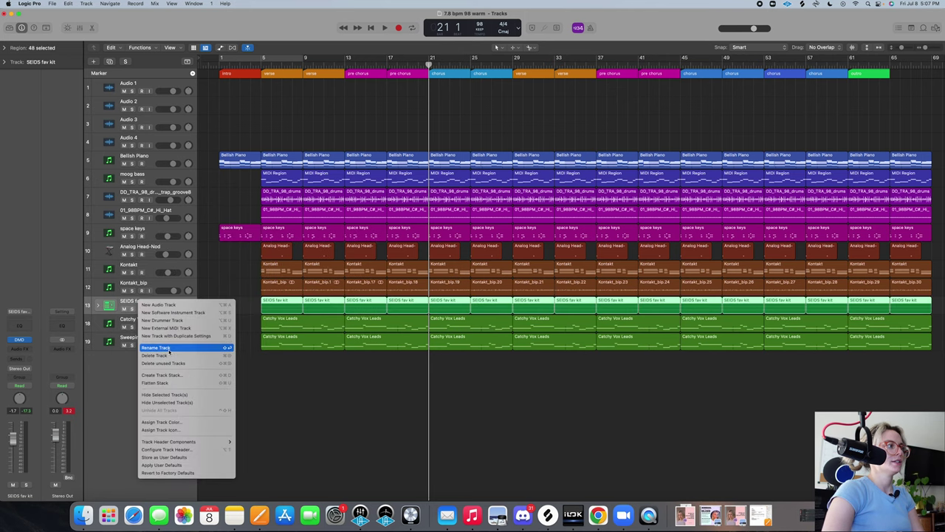
pyautogui.click(155, 382)
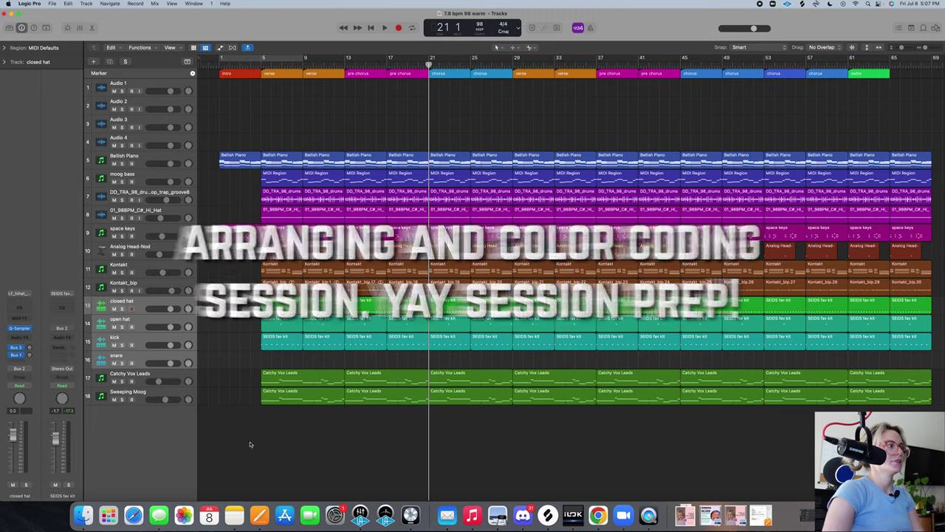
pyautogui.click(149, 360)
pyautogui.press('super+BackSpace')
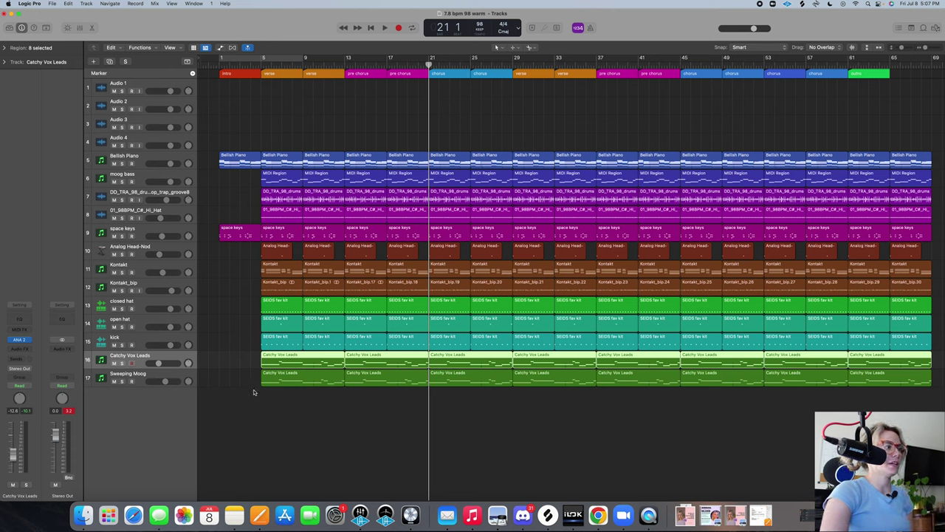
# Delete the Catchy Vox Leads and Sweeping Moog regions outside the choruses, plus the Bellish Piano regions in the second verse, bars 29 to 37
pyautogui.moveTo(247, 365); pyautogui.dragTo(397, 385)
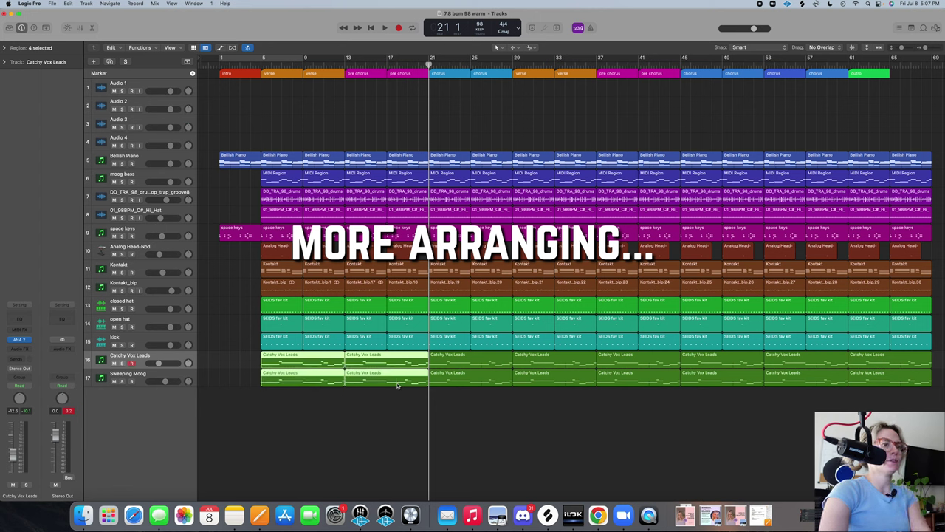
pyautogui.press('Delete')
pyautogui.moveTo(645, 412); pyautogui.dragTo(543, 362)
pyautogui.press('Delete')
pyautogui.moveTo(942, 399); pyautogui.dragTo(883, 287)
pyautogui.moveTo(882, 289); pyautogui.dragTo(878, 353)
pyautogui.press('Delete')
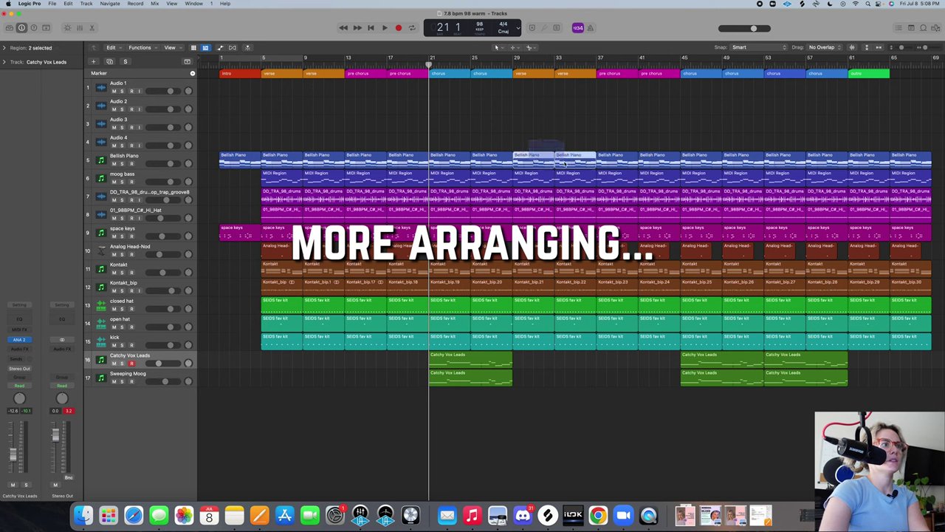
pyautogui.press('Delete')
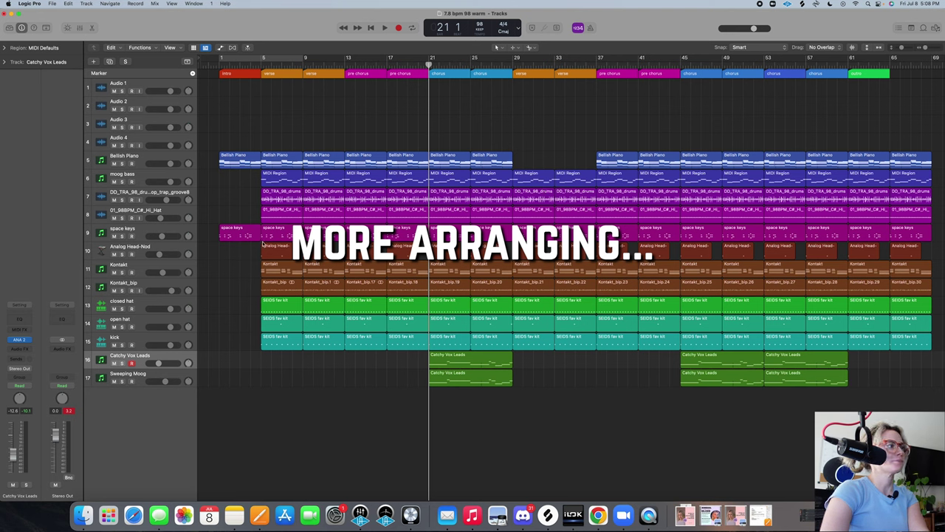
# Delete the moog bass, drum loop, hi-hat loop, Kontakt, closed hat, open hat and kick regions from the first verse, bars 5 to 13
pyautogui.click(260, 66)
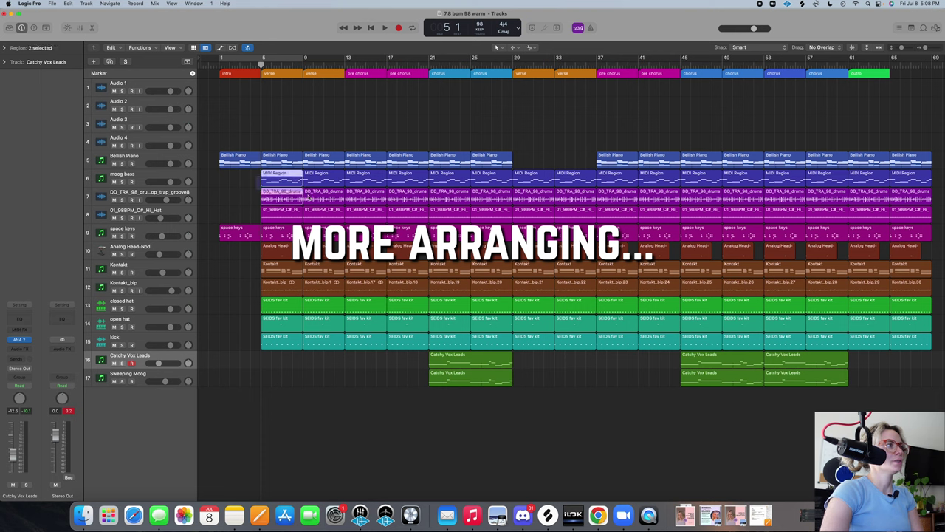
pyautogui.moveTo(306, 193); pyautogui.dragTo(323, 212)
pyautogui.press('Delete')
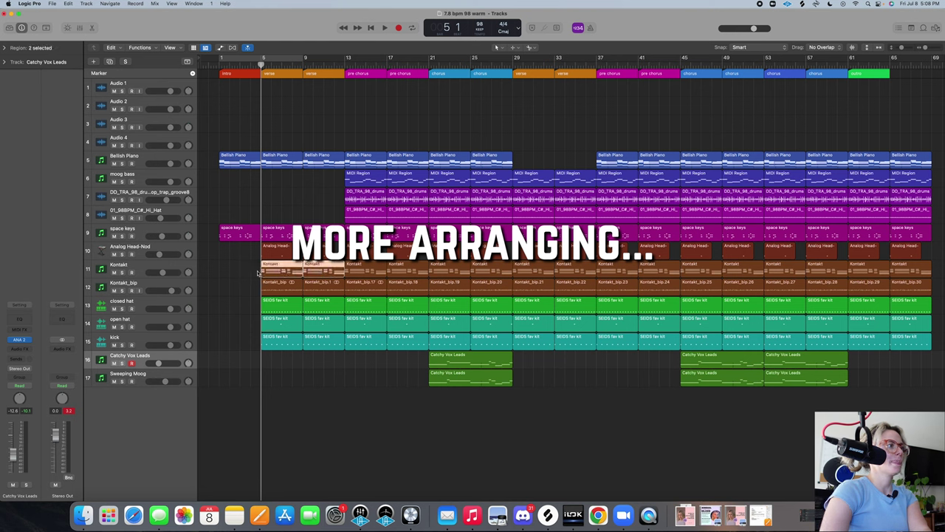
pyautogui.press('Delete')
pyautogui.moveTo(256, 305); pyautogui.dragTo(345, 345)
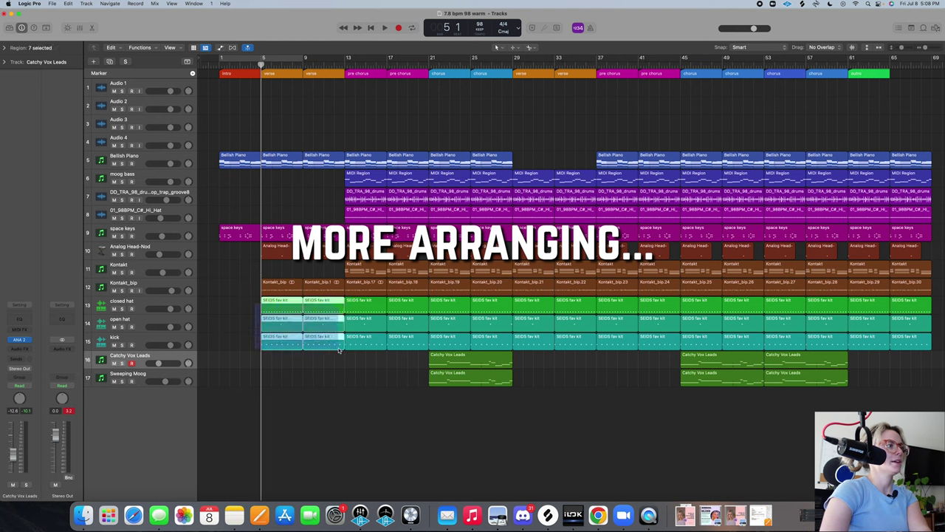
pyautogui.press('Delete')
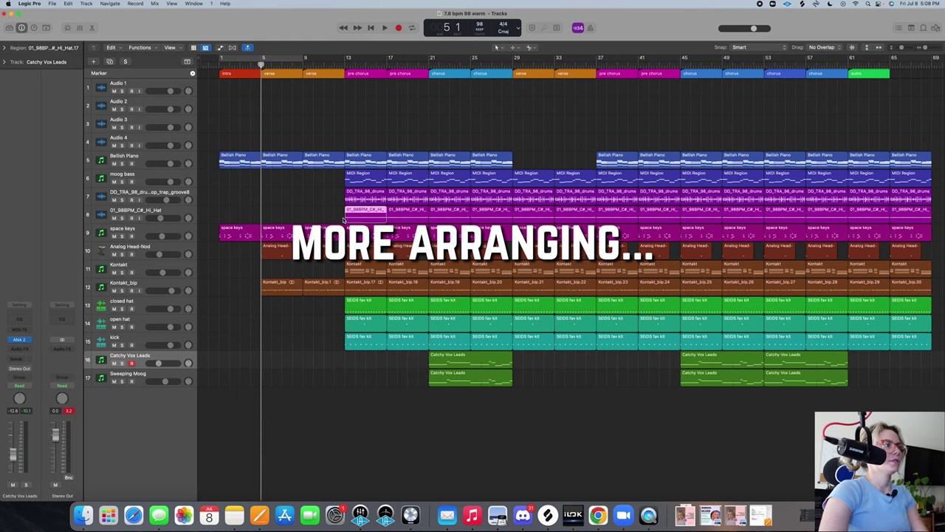
# Delete the hi-hat loop, moog bass, closed hat, open hat, kick and Kontakt regions from the first pre chorus, bars 13 to 21
pyautogui.press('Delete')
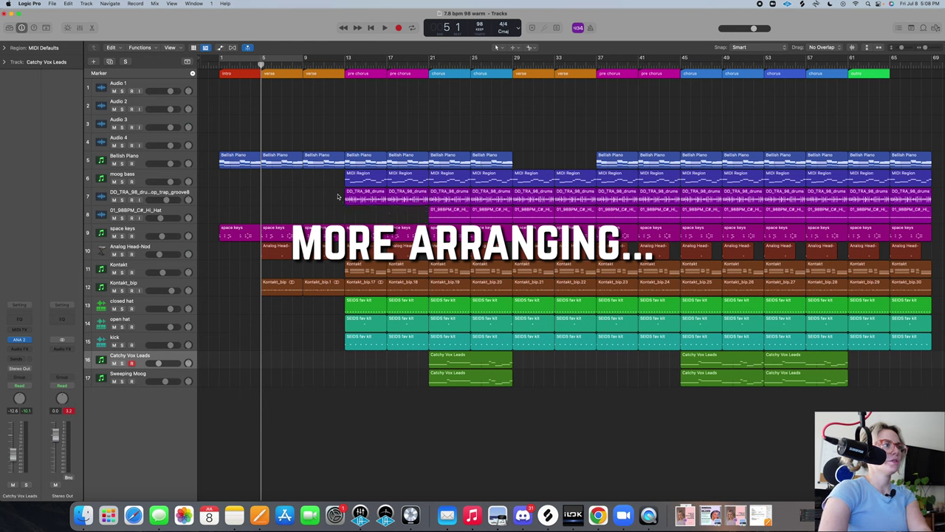
pyautogui.press('Delete')
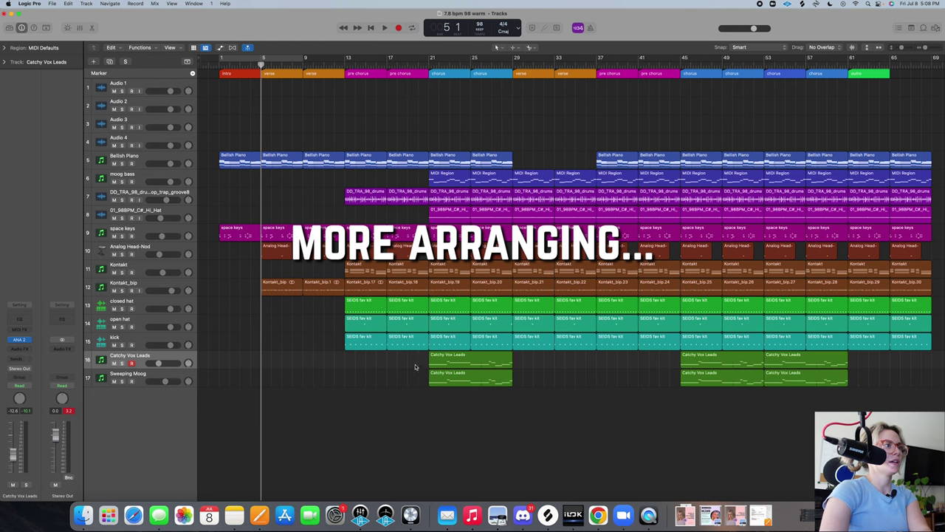
pyautogui.moveTo(415, 367); pyautogui.dragTo(362, 299)
pyautogui.press('Delete')
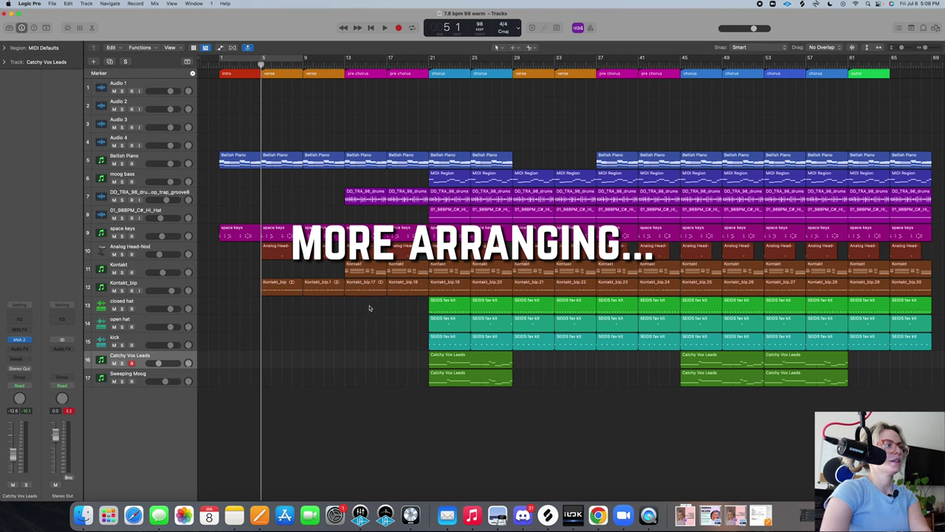
pyautogui.press('Delete')
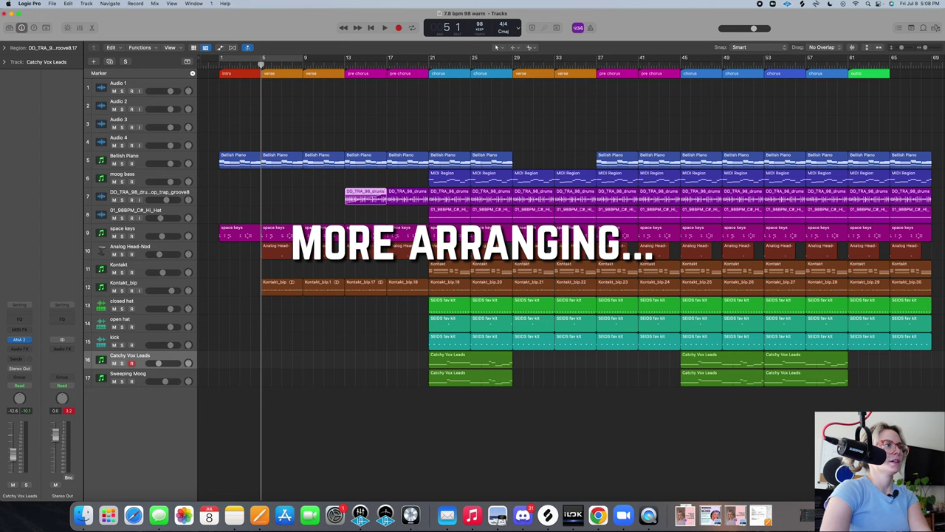
# Trim the regions starting at bar 17 to end at bar 20, but extend the space keys region back to bar 21
pyautogui.moveTo(423, 327); pyautogui.dragTo(418, 167)
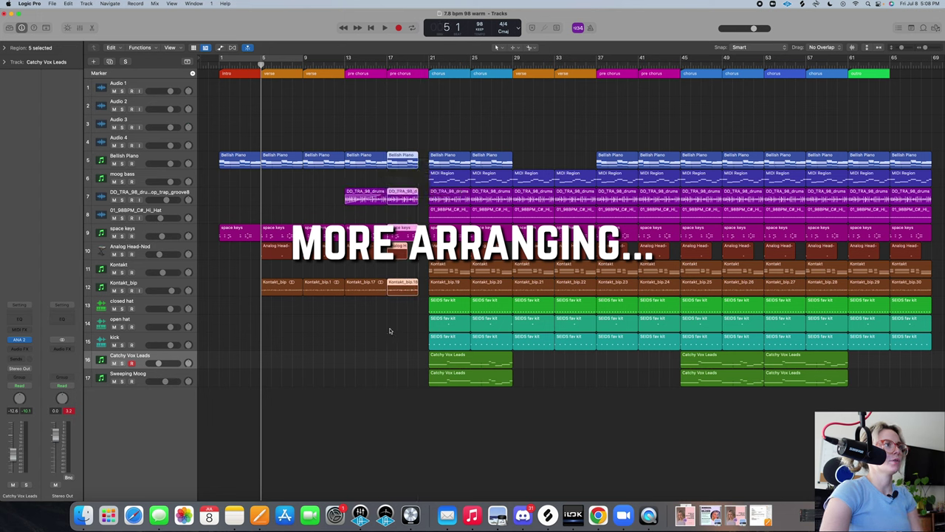
pyautogui.click(389, 330)
pyautogui.moveTo(417, 230); pyautogui.dragTo(429, 230)
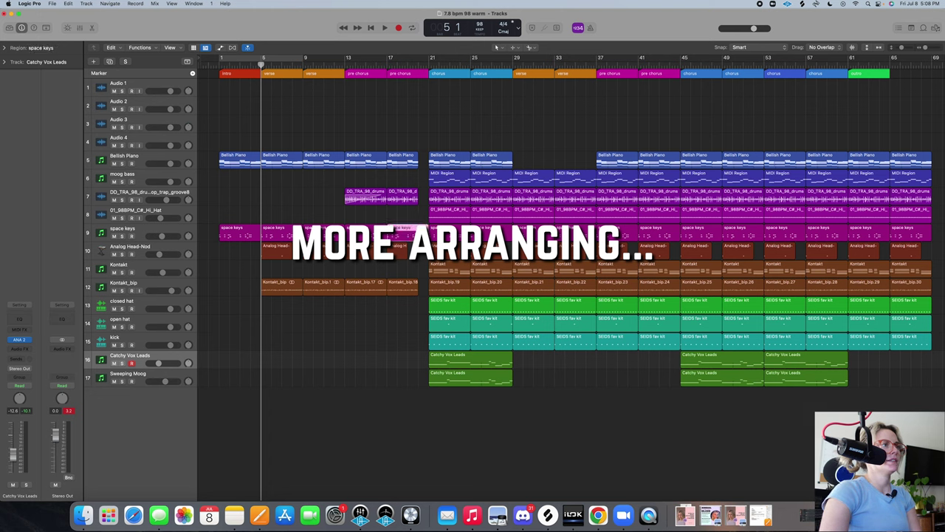
# Play the arrangement from bar 1, clear the region selection, and stop playback
pyautogui.click(213, 62)
pyautogui.press('space')
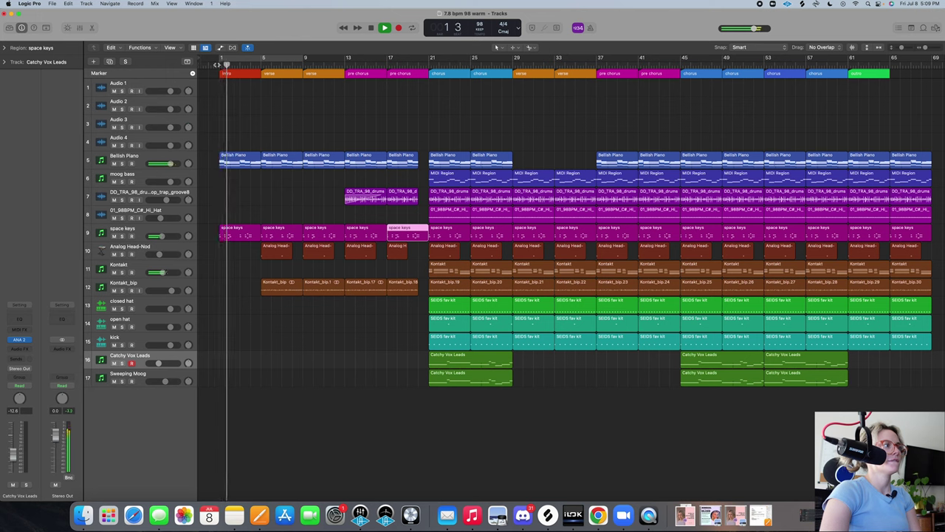
pyautogui.click(297, 355)
pyautogui.press('space')
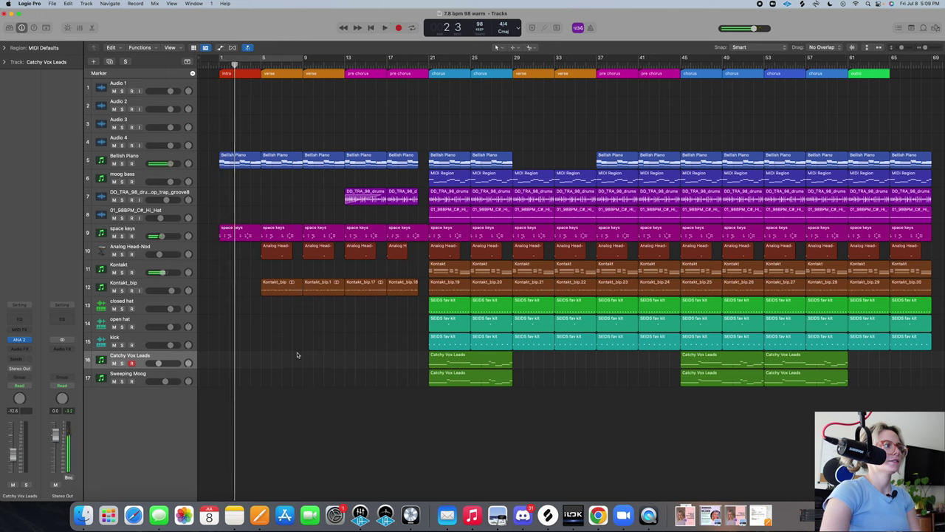
# Play the arrangement from bar 1, adjust the Kontakt_bip track's volume during the first verse, and stop playback
pyautogui.press('Return')
pyautogui.press('space')
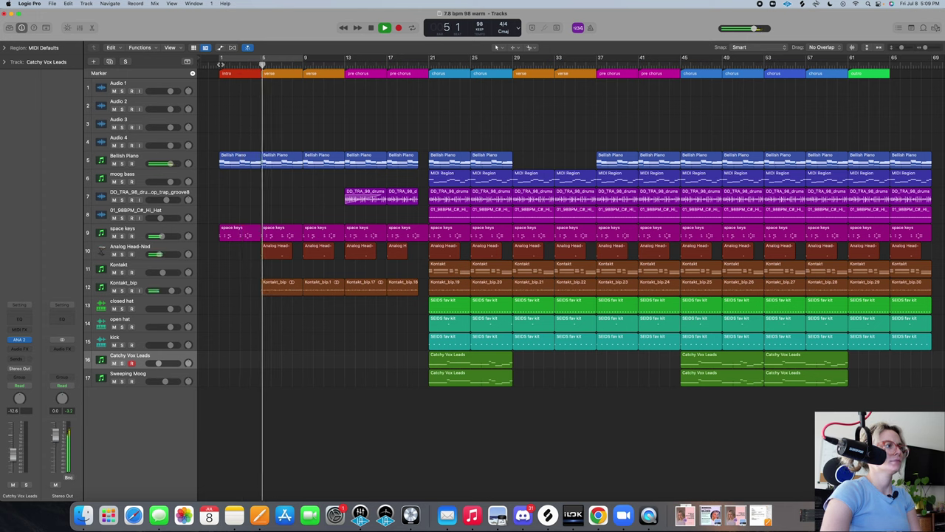
pyautogui.moveTo(168, 290); pyautogui.dragTo(163, 290)
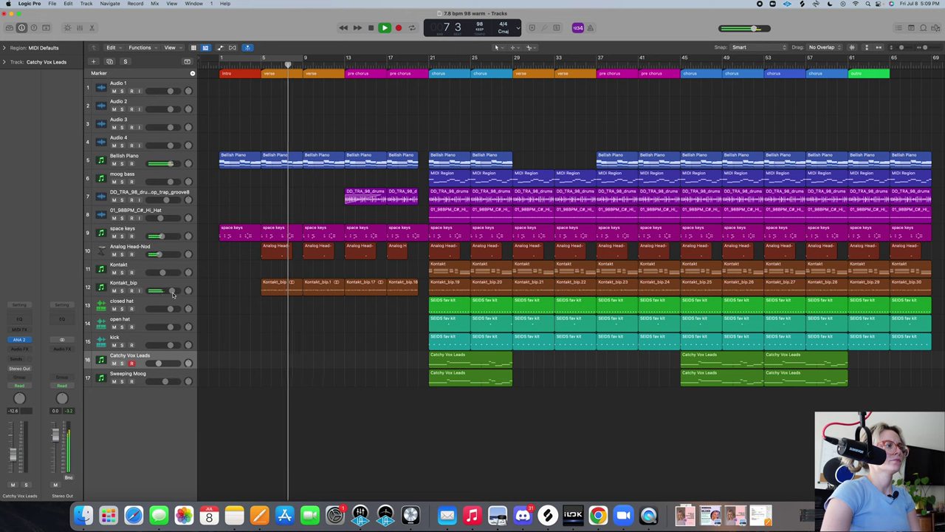
pyautogui.press('space')
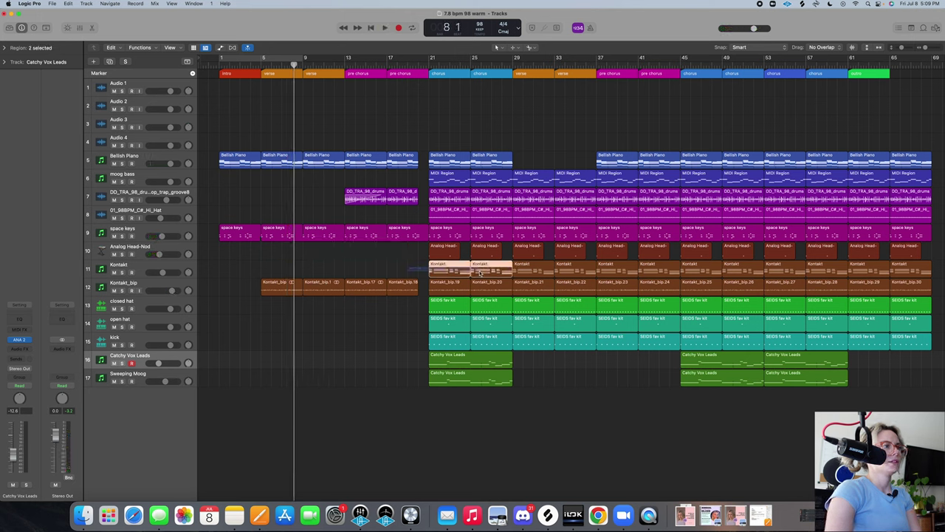
# Copy the Kontakt regions into the first verse and pre chorus from bar 5, and lower the Kontakt track's volume slightly during playback
pyautogui.moveTo(451, 271); pyautogui.dragTo(284, 274)
pyautogui.click(223, 66)
pyautogui.press('space')
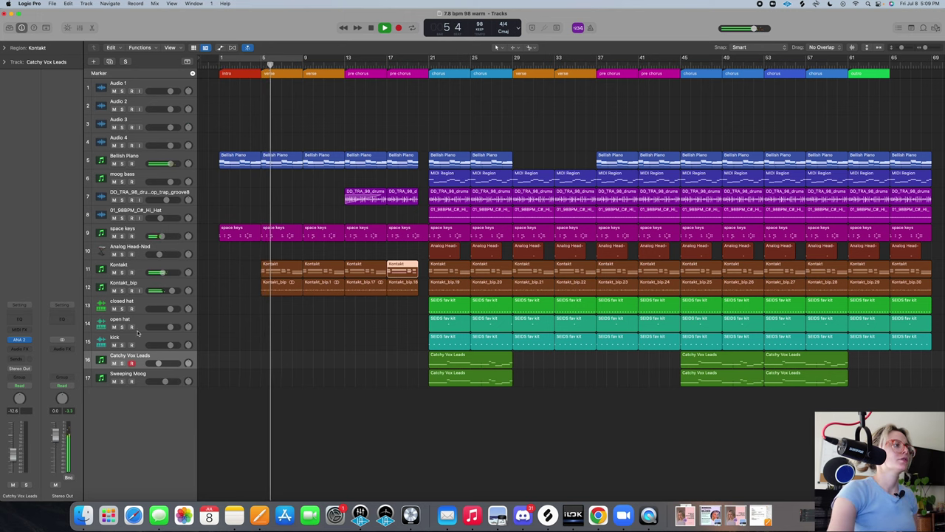
pyautogui.moveTo(159, 273); pyautogui.dragTo(157, 273)
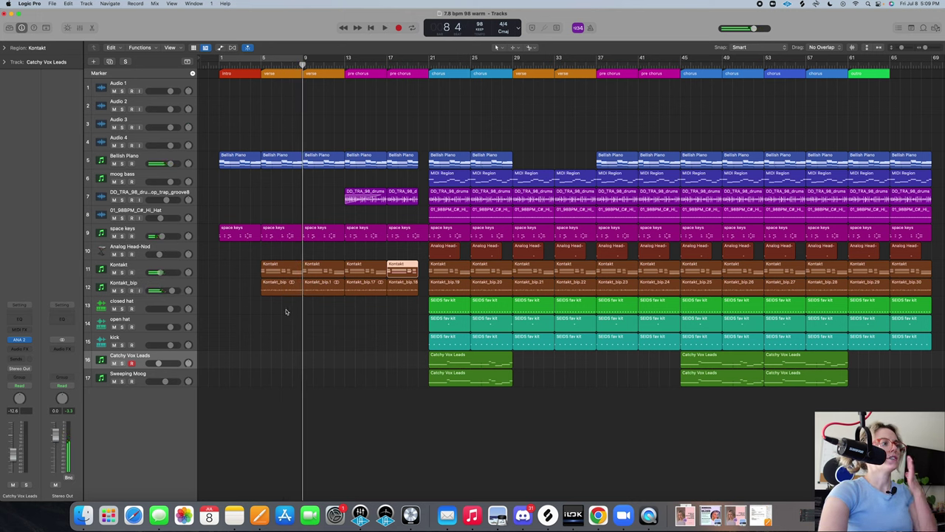
# Move the Kontakt and Kontakt_bip regions from bar 5 to bar 1 and delete the pair at bar 9
pyautogui.moveTo(285, 278); pyautogui.dragTo(248, 282)
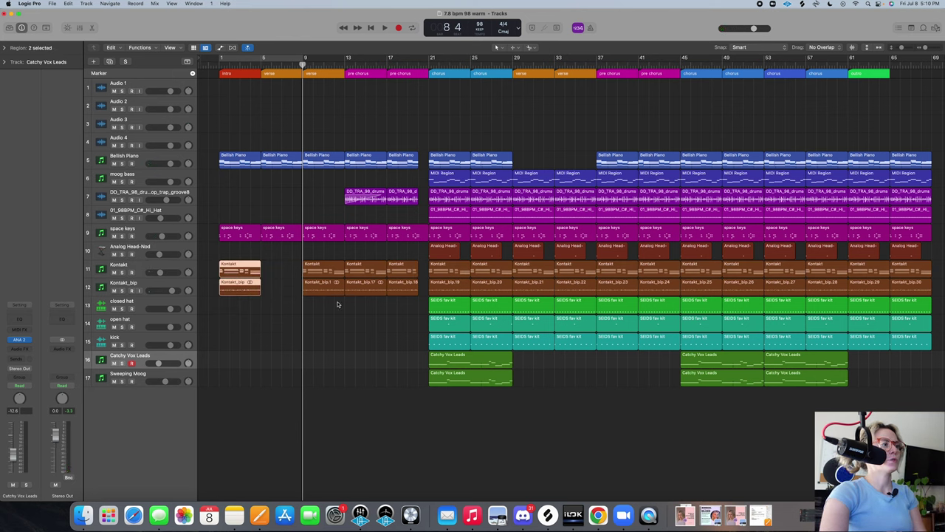
pyautogui.moveTo(339, 311); pyautogui.dragTo(332, 257)
pyautogui.press('Delete')
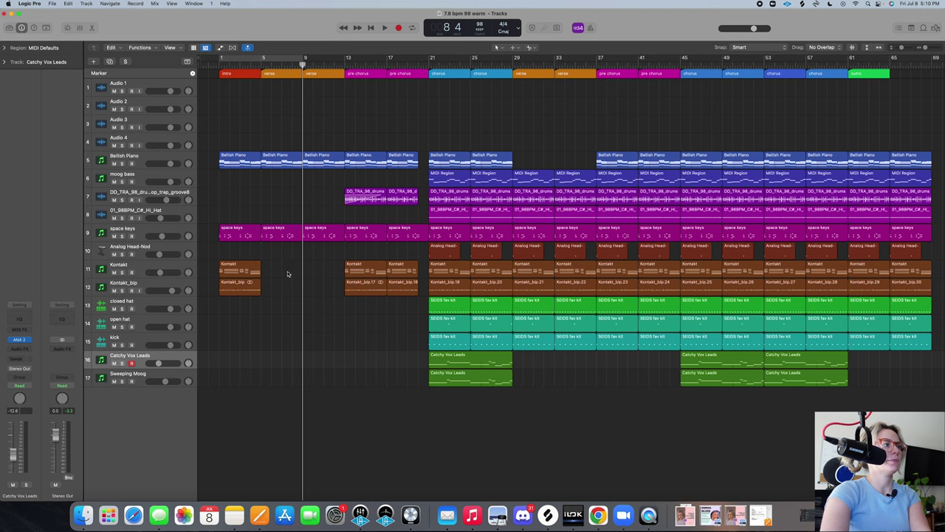
# Play the arrangement from bar 1 and select the four Kontakt regions across the first chorus and second verse
pyautogui.press('Return')
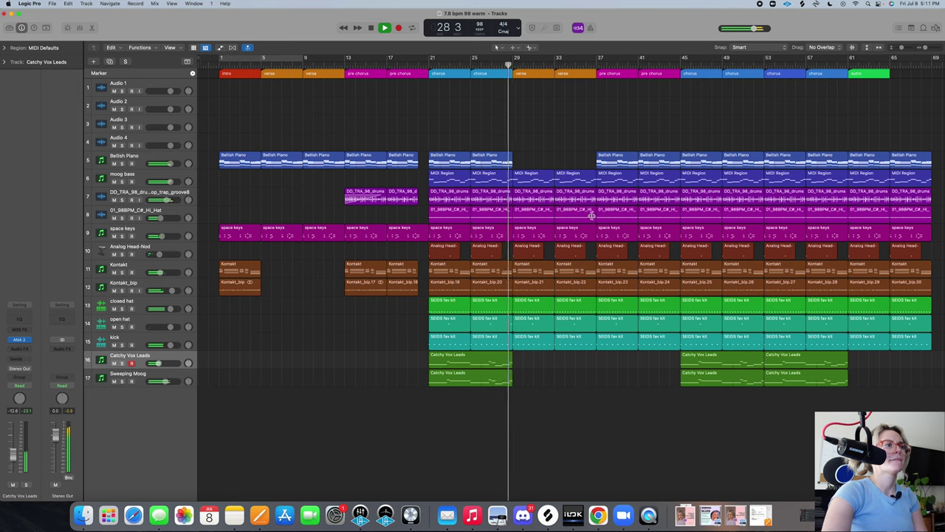
pyautogui.press('space')
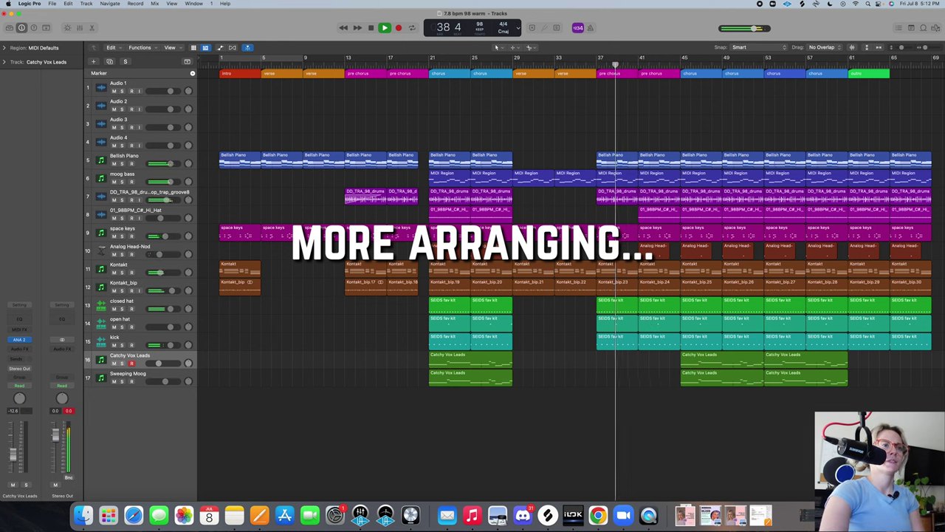
pyautogui.moveTo(615, 279); pyautogui.dragTo(432, 274)
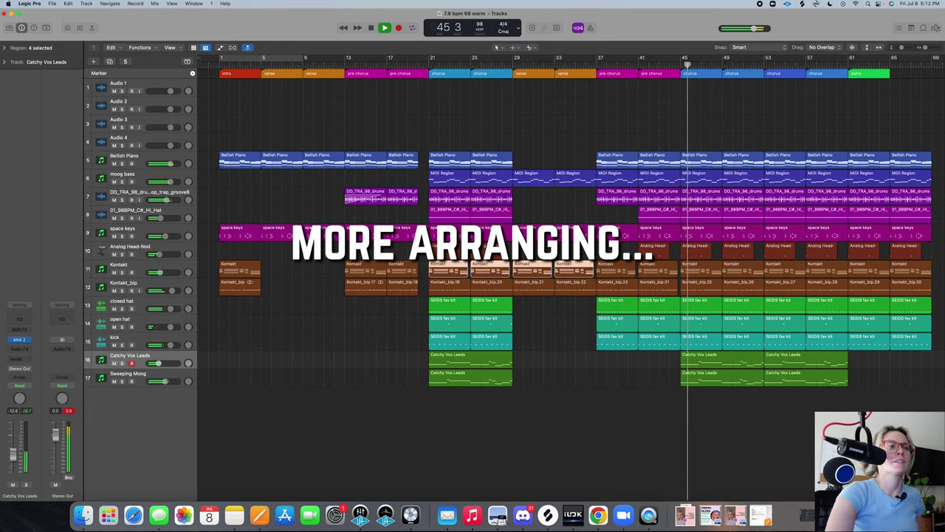
# Duplicate the Sweeping Moog track, place a copy of its bar 53 region transposed +3 on it, and play it soloed
pyautogui.press('super+d')
pyautogui.moveTo(805, 377); pyautogui.dragTo(805, 395)
pyautogui.click(122, 403)
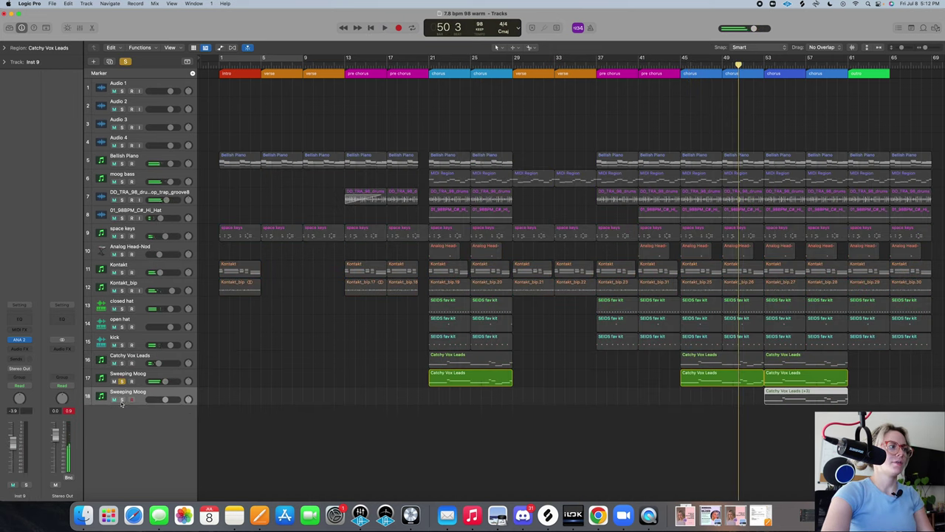
pyautogui.click(773, 73)
pyautogui.press('space')
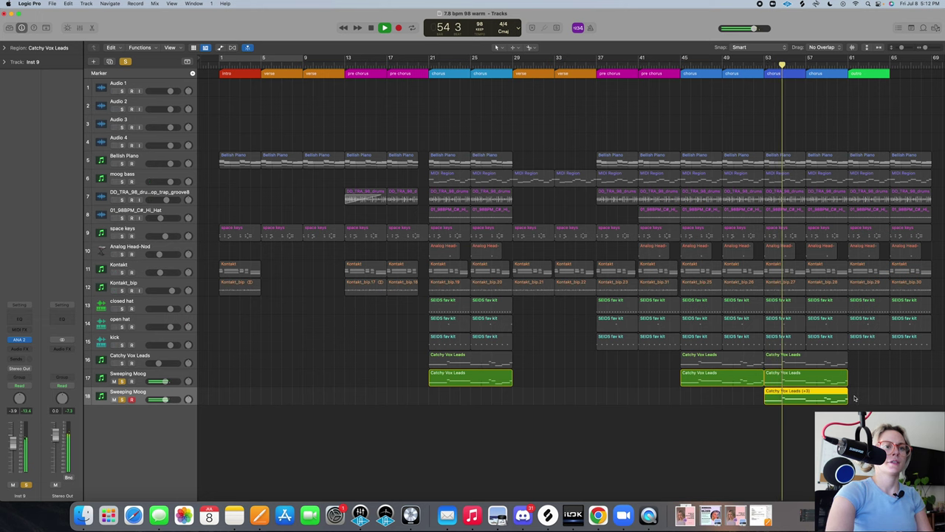
# In the transposed Sweeping Moog region, lower the D#5 notes by a semitone to D5 and the A#4 note to A4
pyautogui.doubleClick(811, 399)
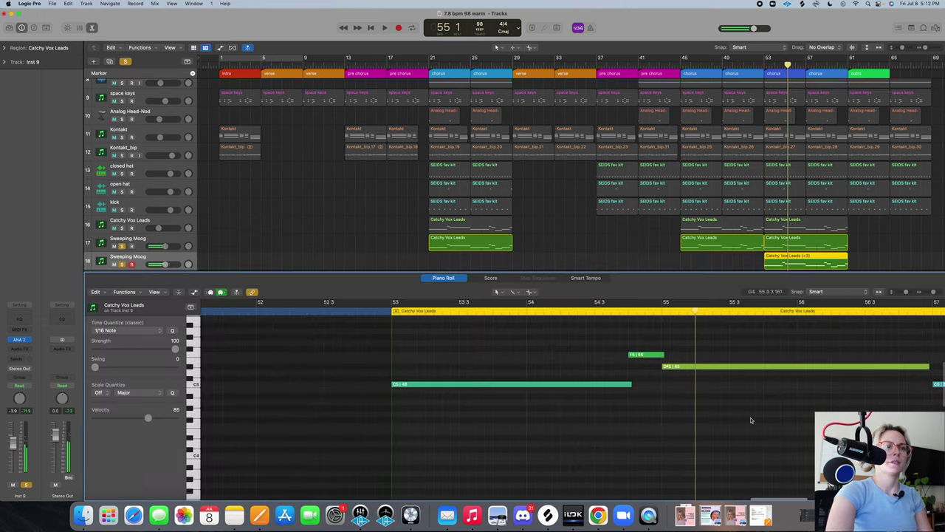
pyautogui.press('space')
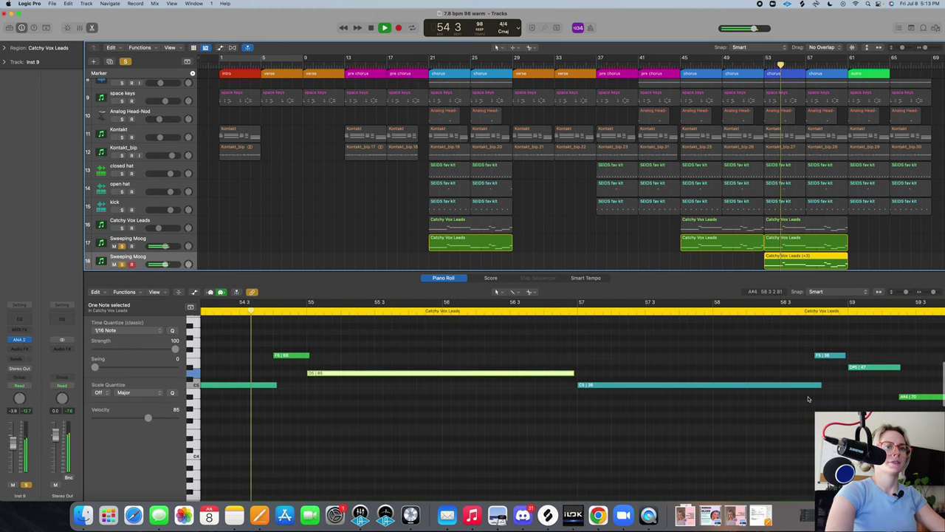
pyautogui.moveTo(885, 367); pyautogui.dragTo(885, 377)
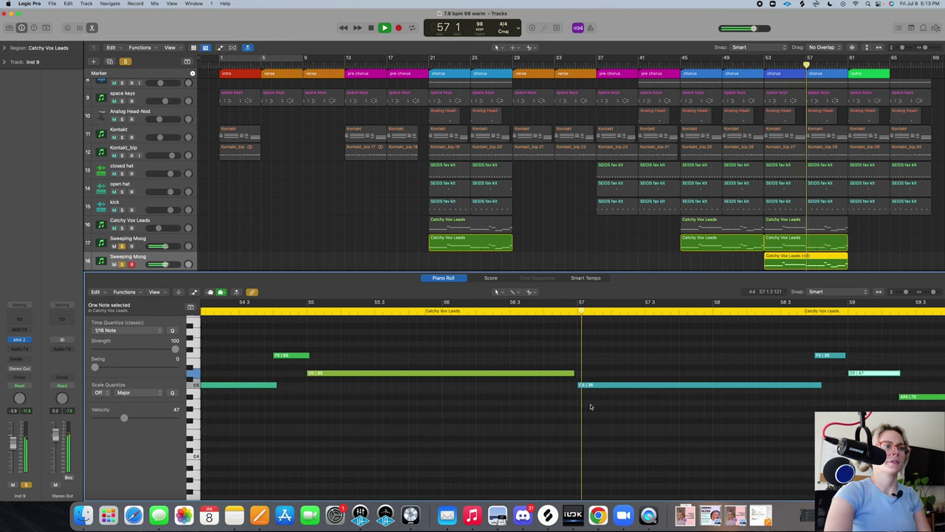
pyautogui.hscroll(10, 606, 406)
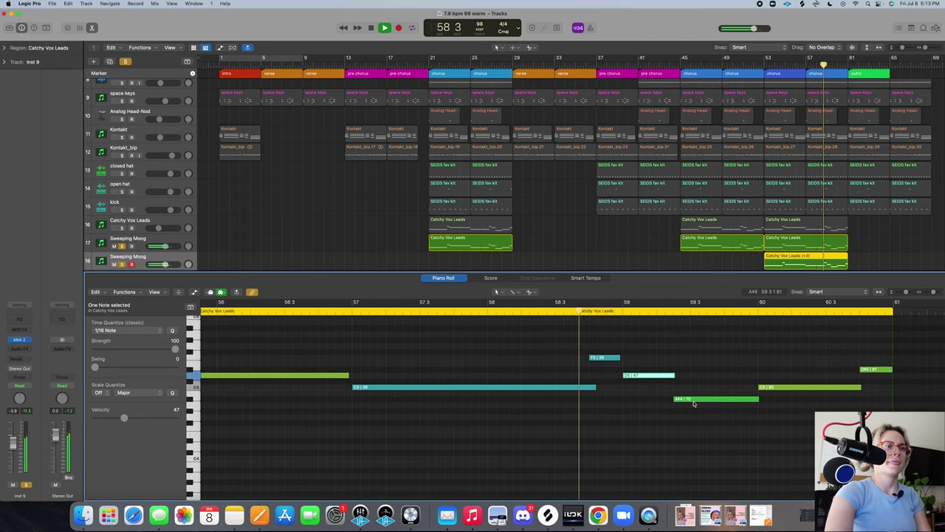
pyautogui.moveTo(696, 403)
pyautogui.moveTo(695, 403); pyautogui.dragTo(698, 409)
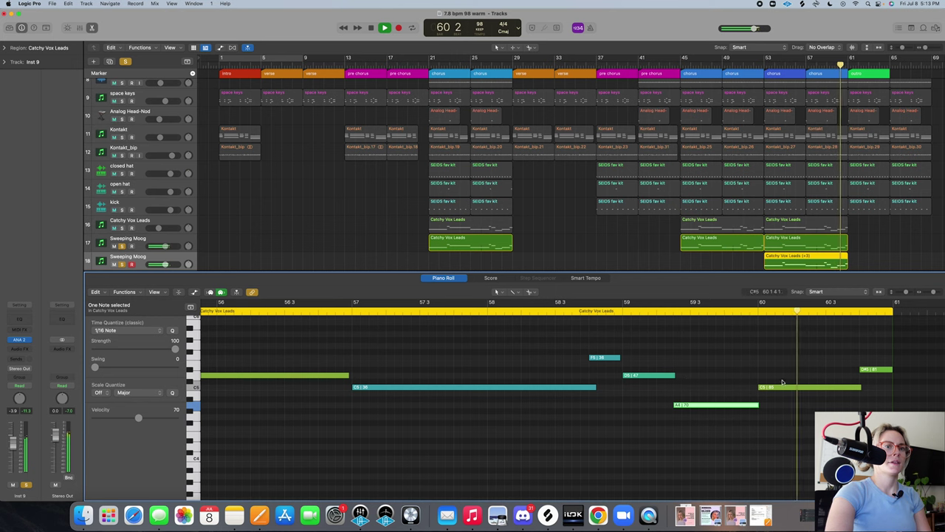
pyautogui.moveTo(869, 372); pyautogui.dragTo(869, 379)
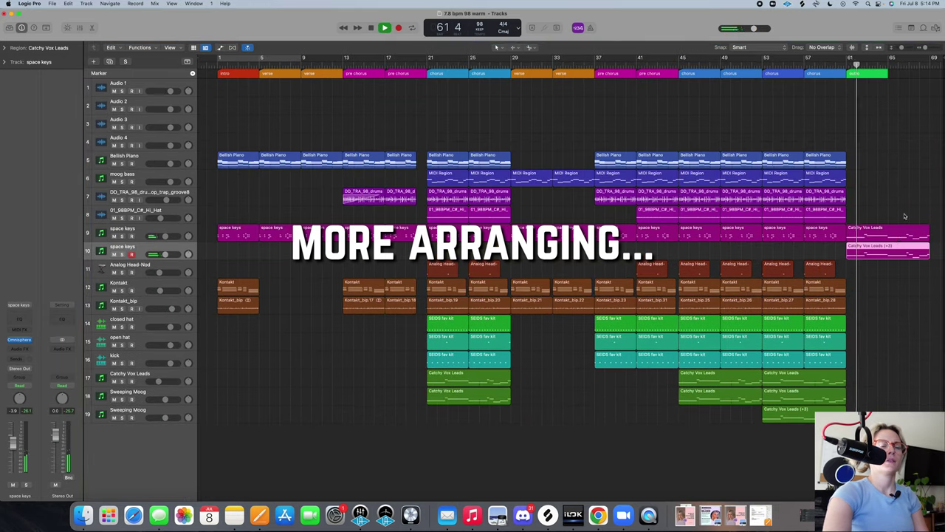
# Remove the outro's lead regions on the space keys tracks and the outro marker, and close the Piano Roll
pyautogui.doubleClick(901, 233)
pyautogui.press('space')
pyautogui.scroll(-5, 757, 240)
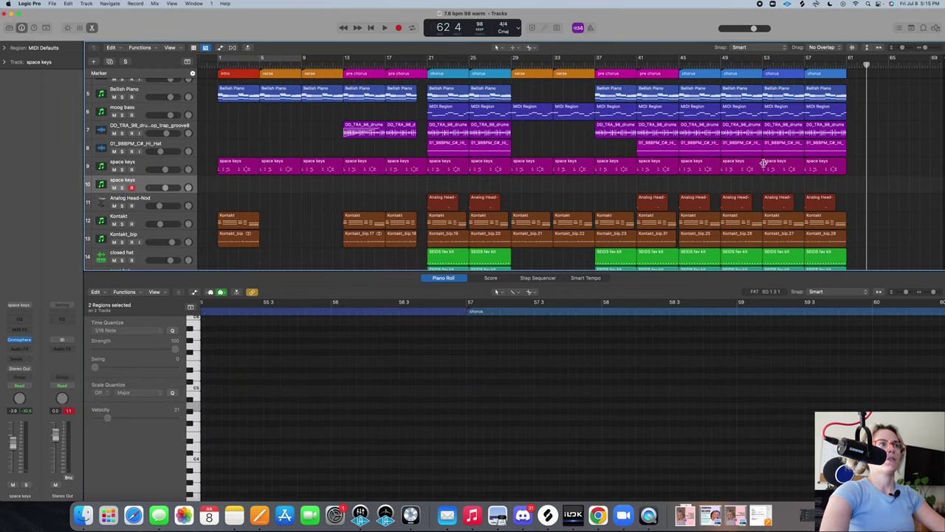
pyautogui.click(92, 27)
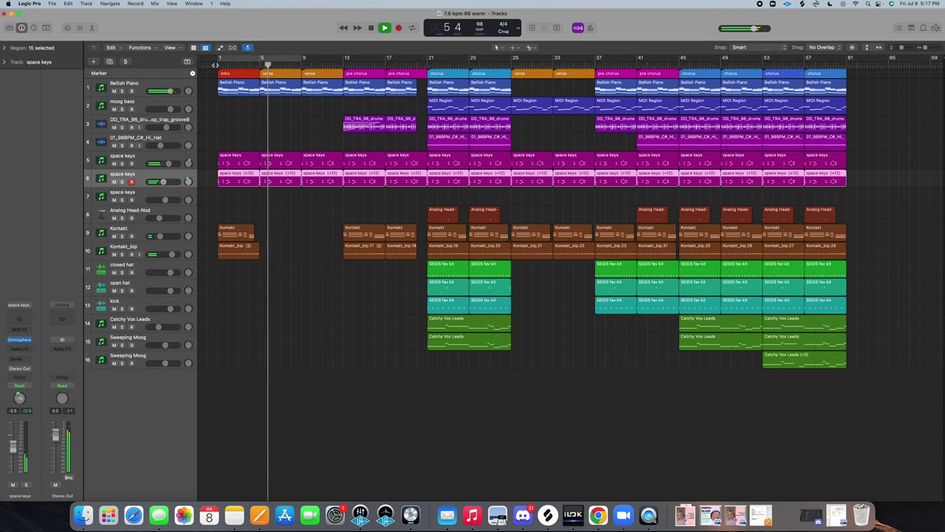
# Extend the intro Kontakt region toward bar 5 and fine-trim its end to a length of 3 3 3 0
pyautogui.moveTo(254, 235); pyautogui.dragTo(258, 238)
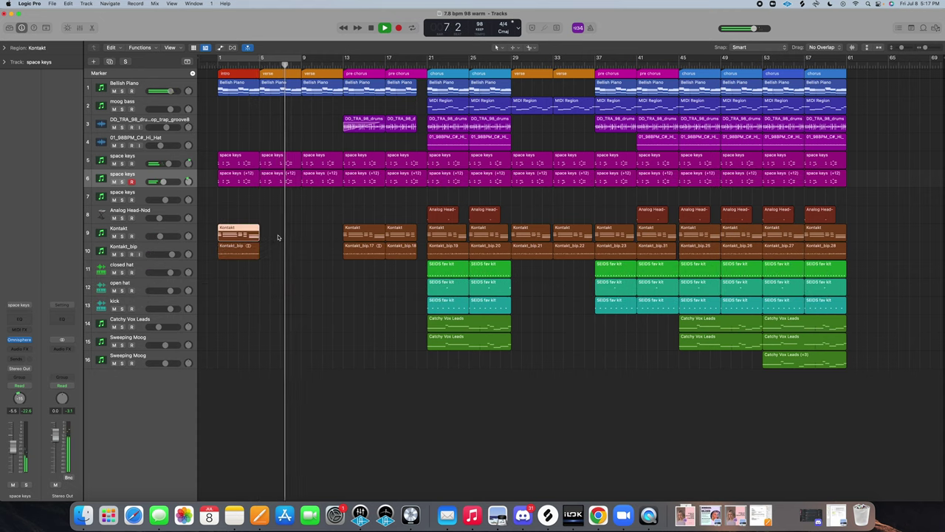
pyautogui.press('super+Right')
pyautogui.press('super+Right')
pyautogui.press('super+Right')
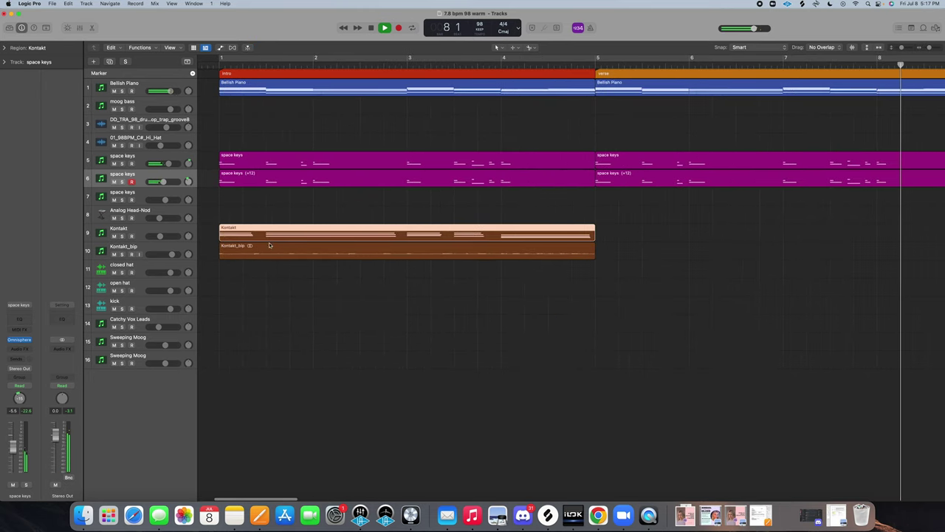
pyautogui.moveTo(591, 238); pyautogui.dragTo(585, 239)
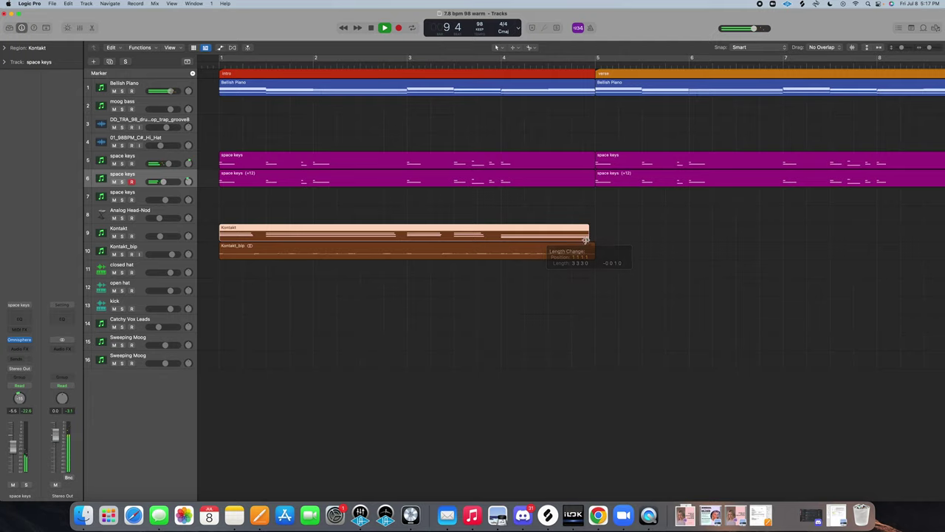
pyautogui.press('super+Left')
pyautogui.press('super+Left')
pyautogui.press('super+Left')
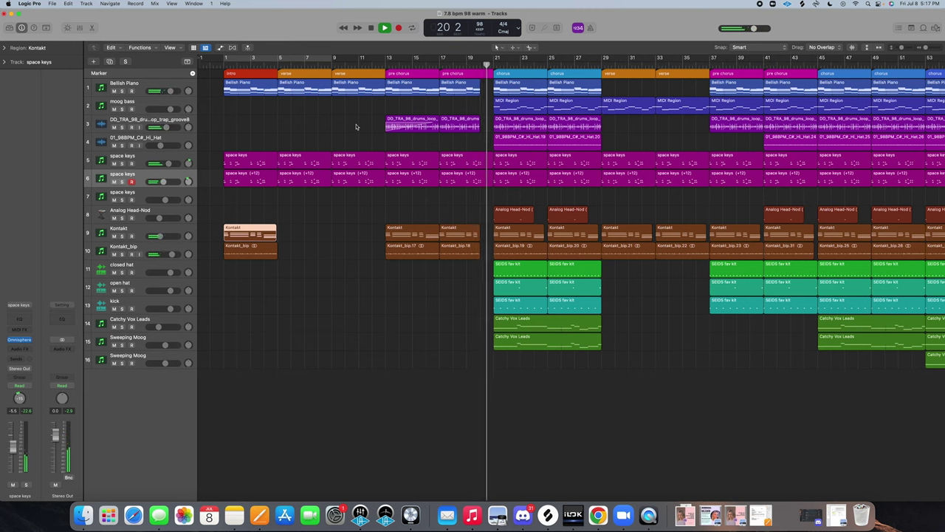
# Extend the Kontakt and Kontakt_bip regions starting at bar 17 to end just before bar 21, and resume playback
pyautogui.press('space')
pyautogui.moveTo(467, 288); pyautogui.dragTo(476, 235)
pyautogui.press('space')
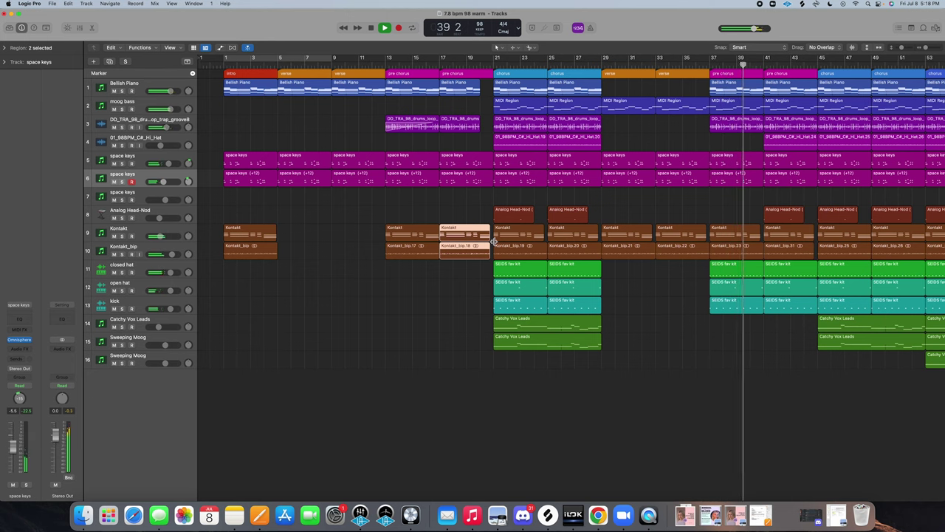
# Balance the hats during playback by adjusting the open hat volume, checking its solo, and lowering the closed hat volume
pyautogui.moveTo(152, 293)
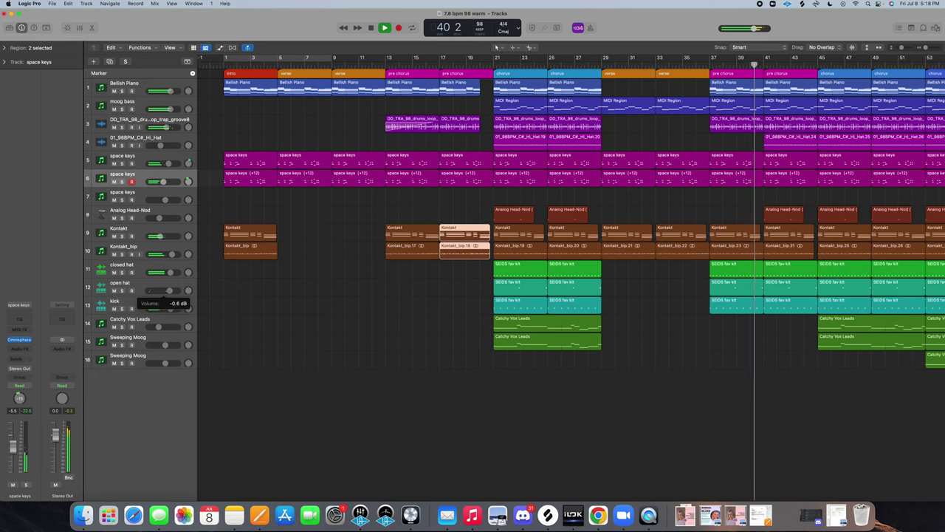
pyautogui.moveTo(160, 290); pyautogui.dragTo(153, 291)
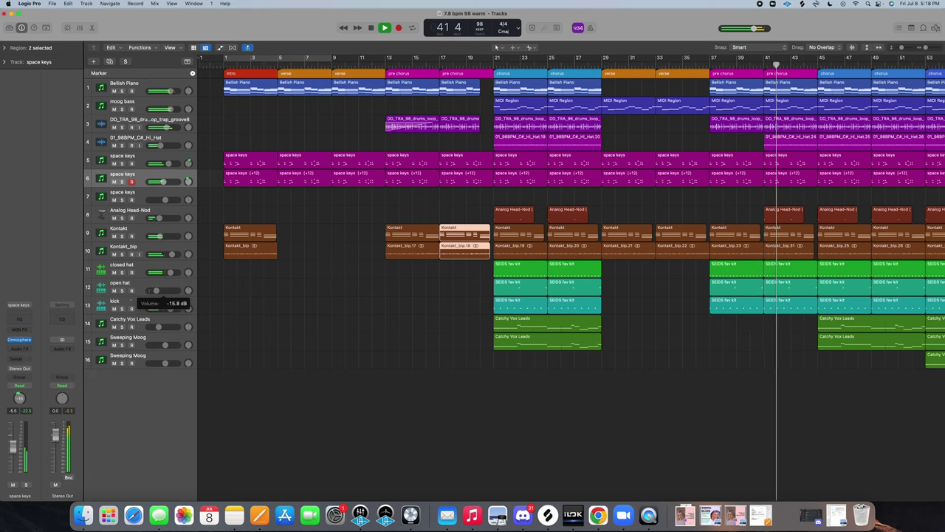
pyautogui.click(123, 290)
pyautogui.click(123, 290)
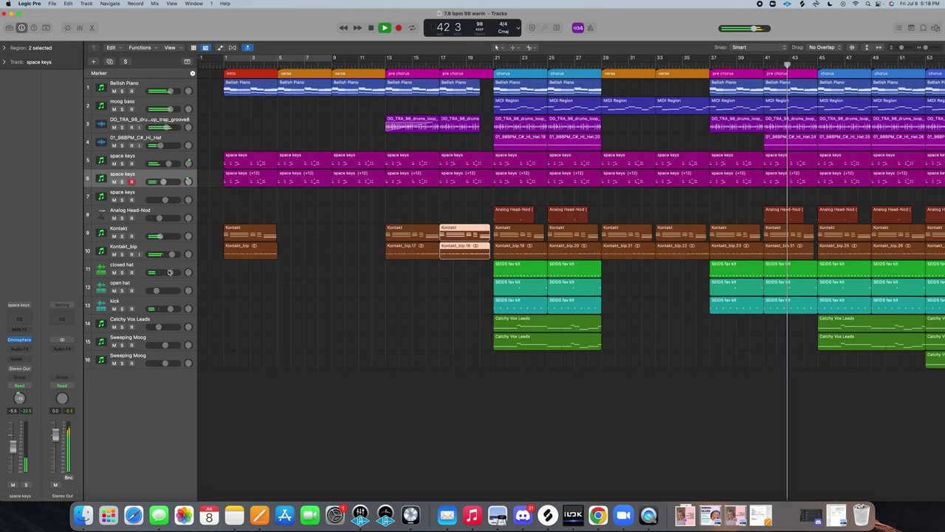
pyautogui.moveTo(156, 290); pyautogui.dragTo(158, 290)
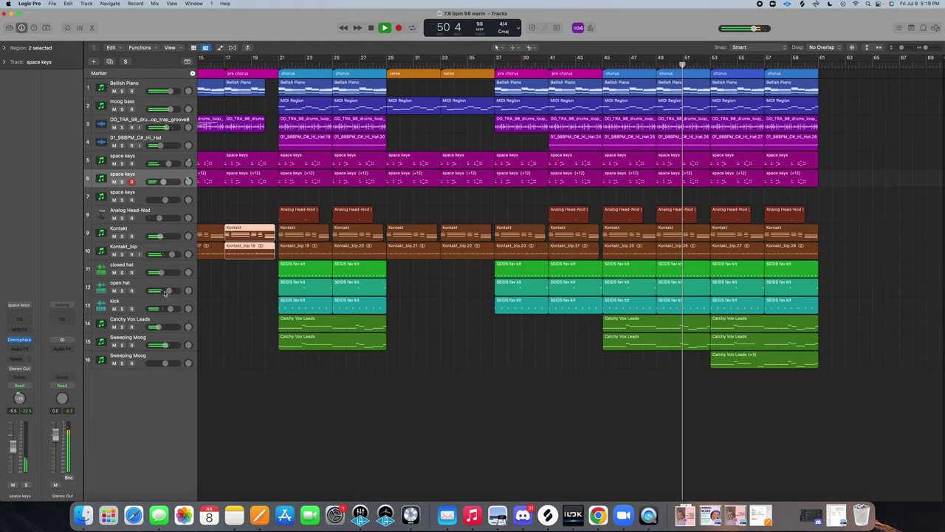
# Trim the end of the transposed Sweeping Moog region starting at bar 53 to about bar 59, and replay the last chorus
pyautogui.press('super+Left')
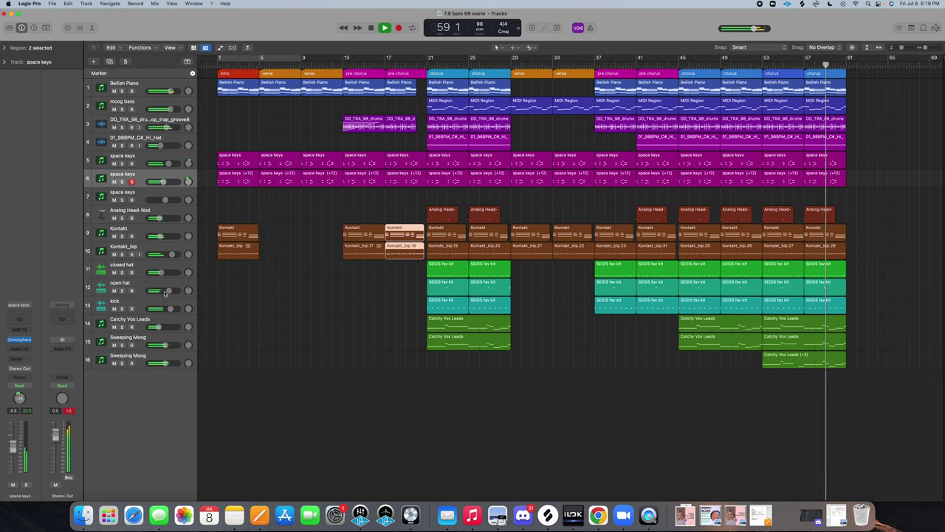
pyautogui.doubleClick(841, 360)
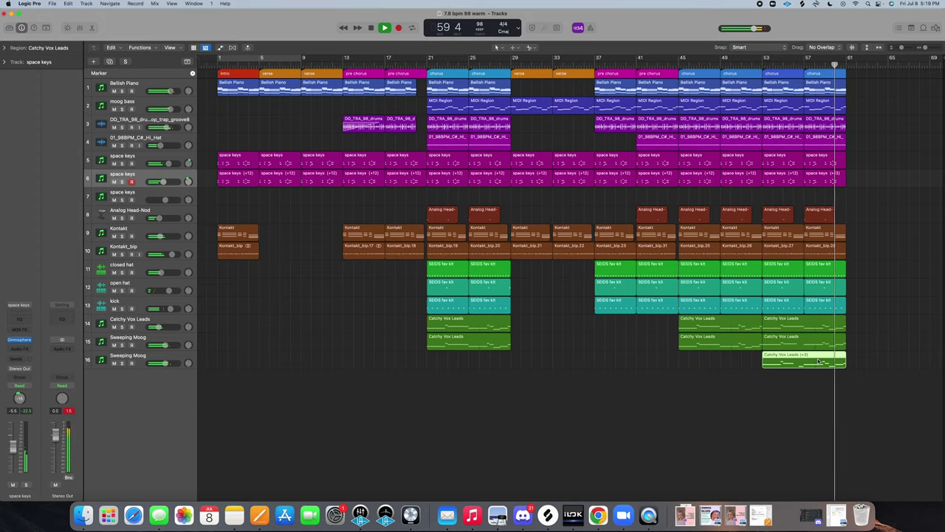
pyautogui.scroll(-1, 863, 249)
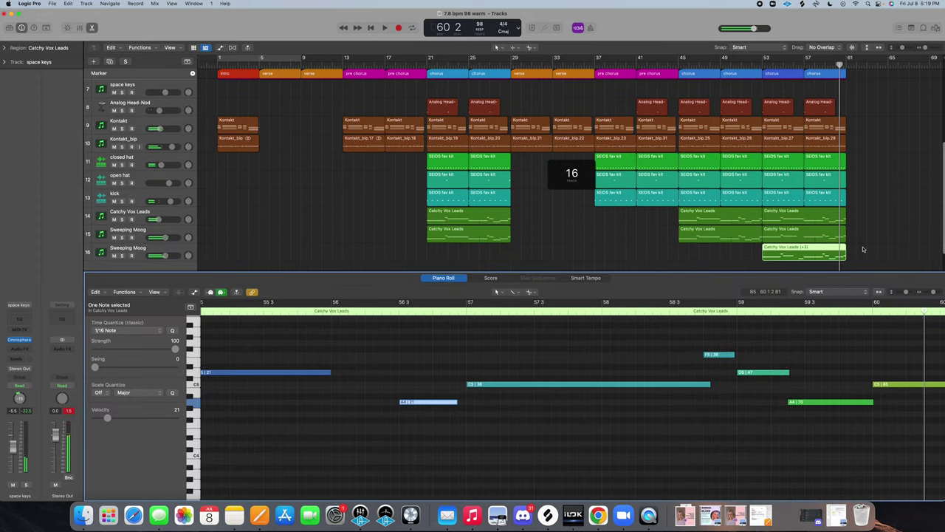
pyautogui.press('space')
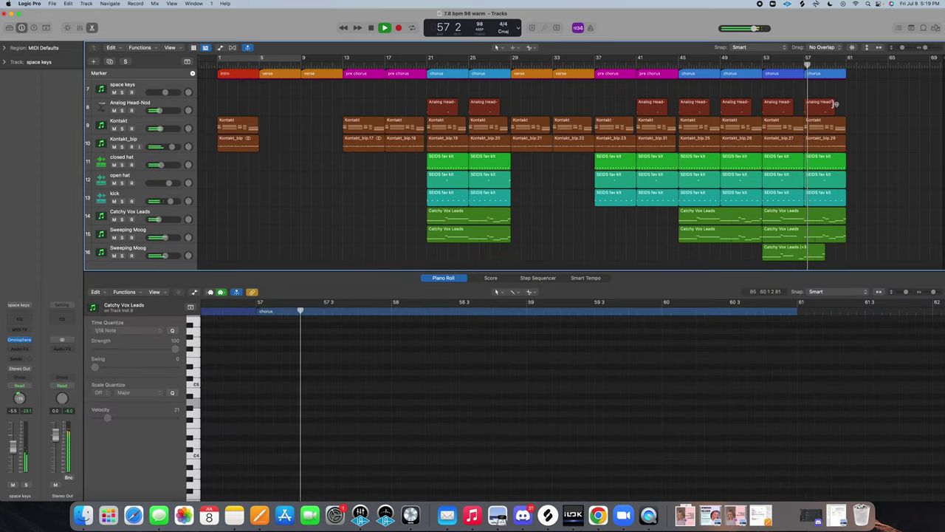